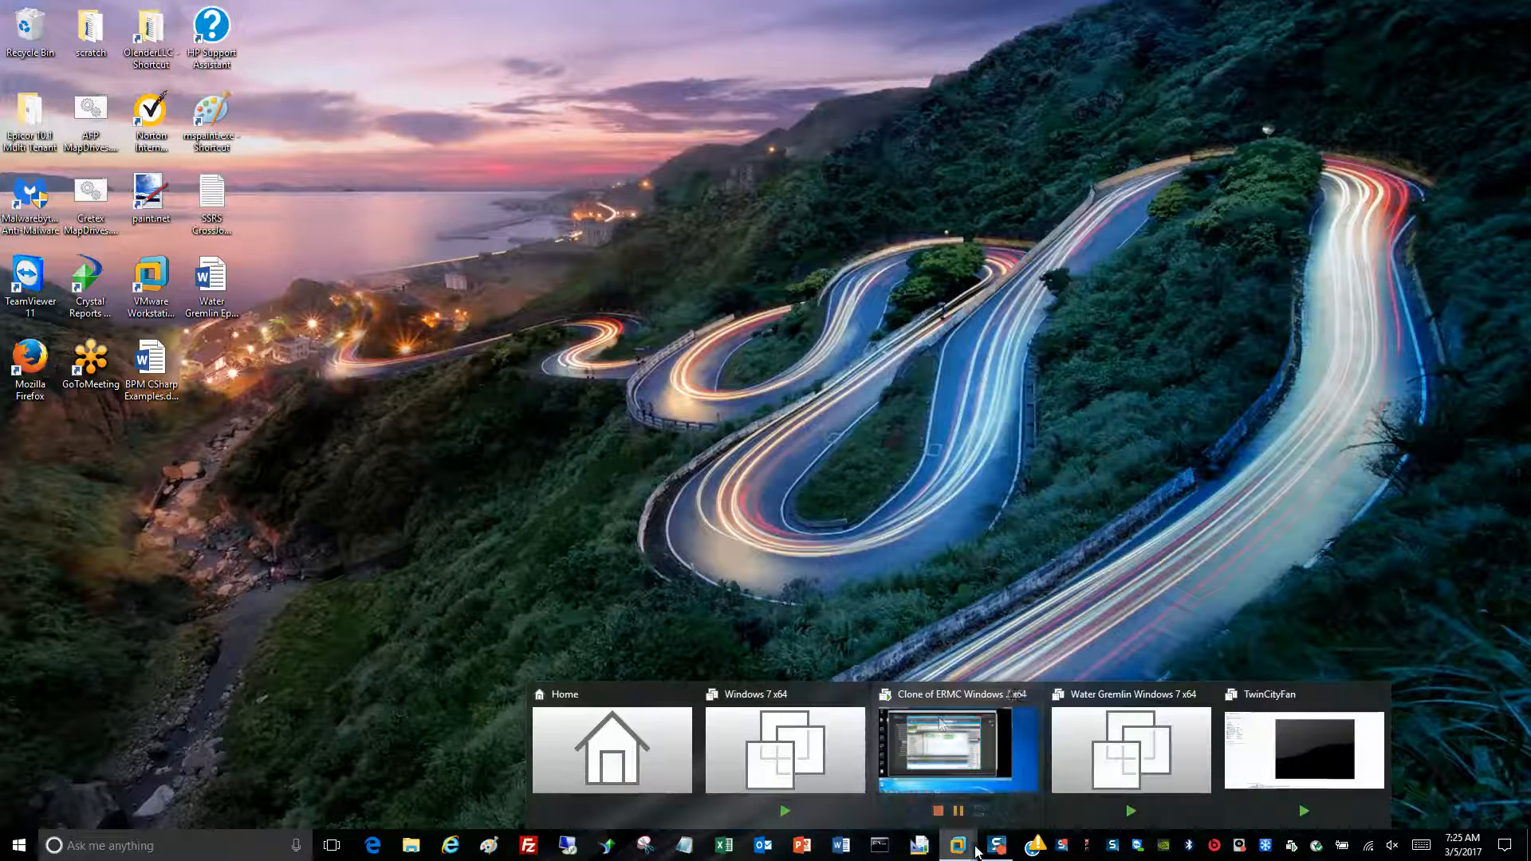
Switch to the remote desktop and close the old query designer window.
{"action": "left_click", "coordinate": [931, 712]}
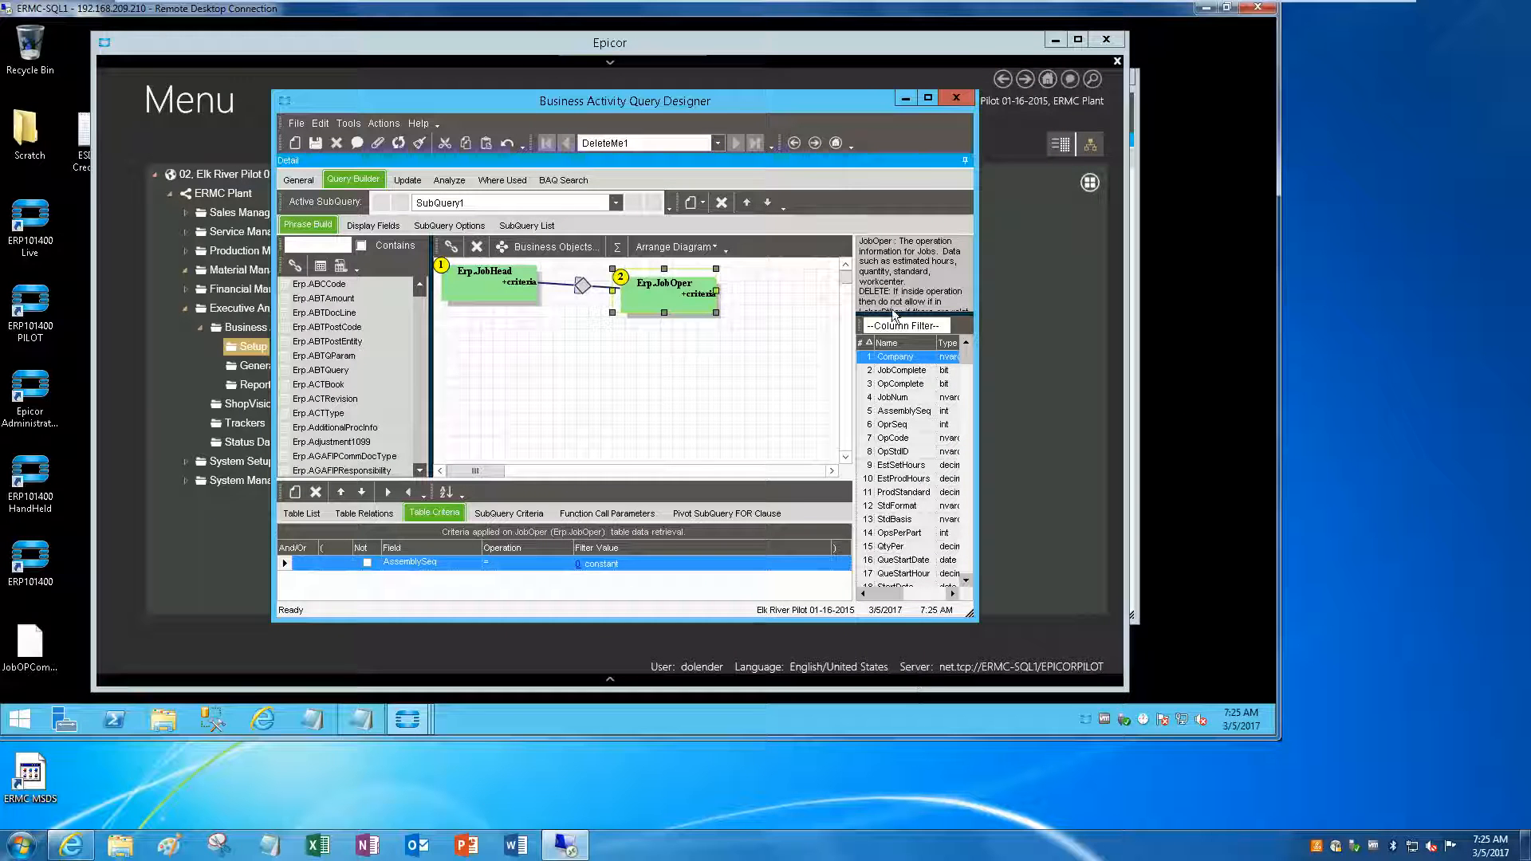
{"action": "left_click", "coordinate": [905, 99]}
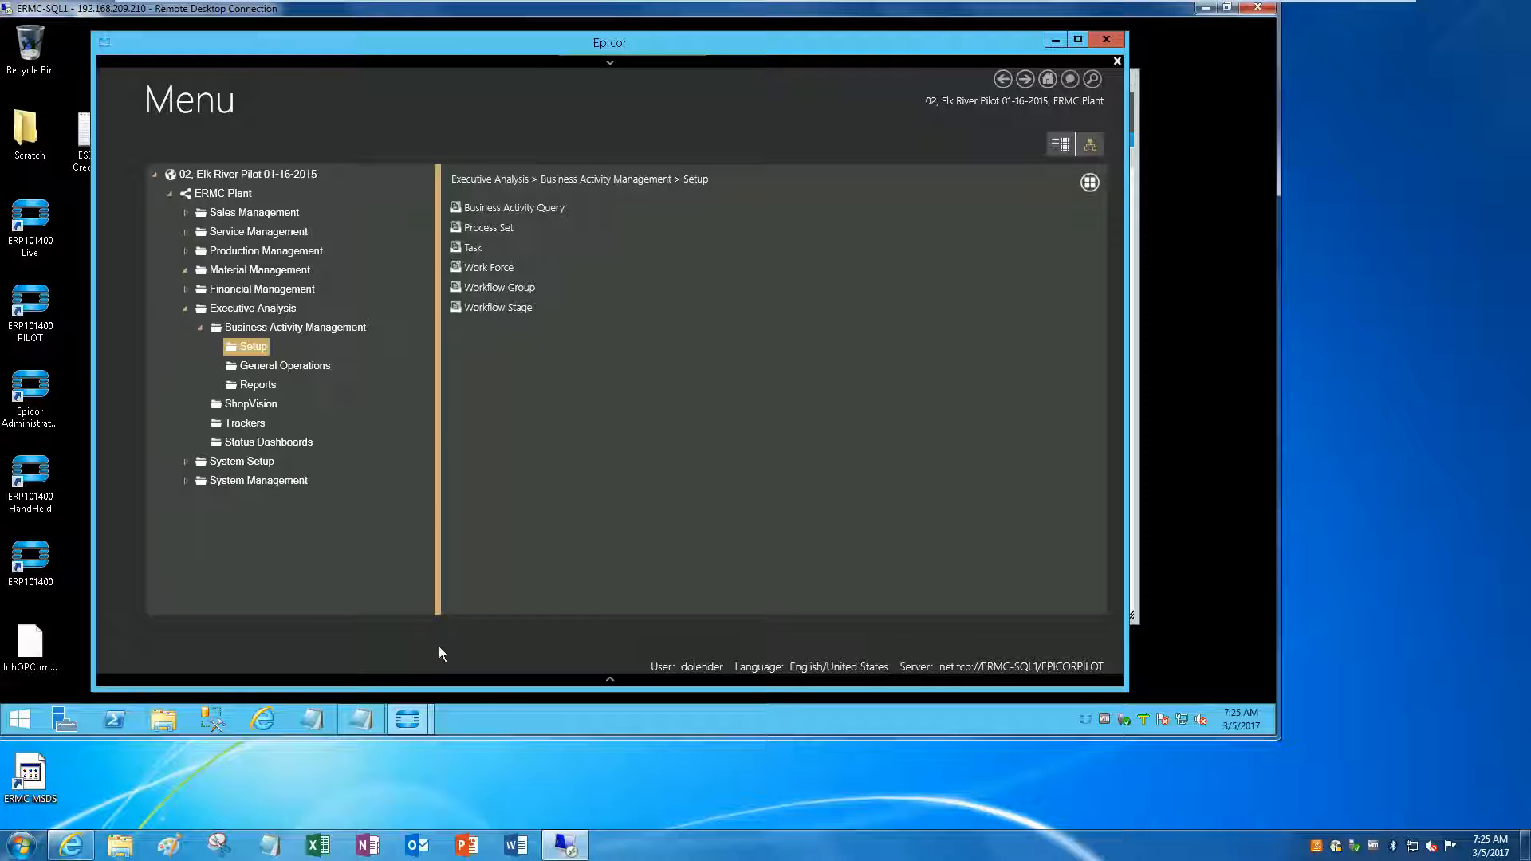
{"action": "mouse_move", "coordinate": [406, 718]}
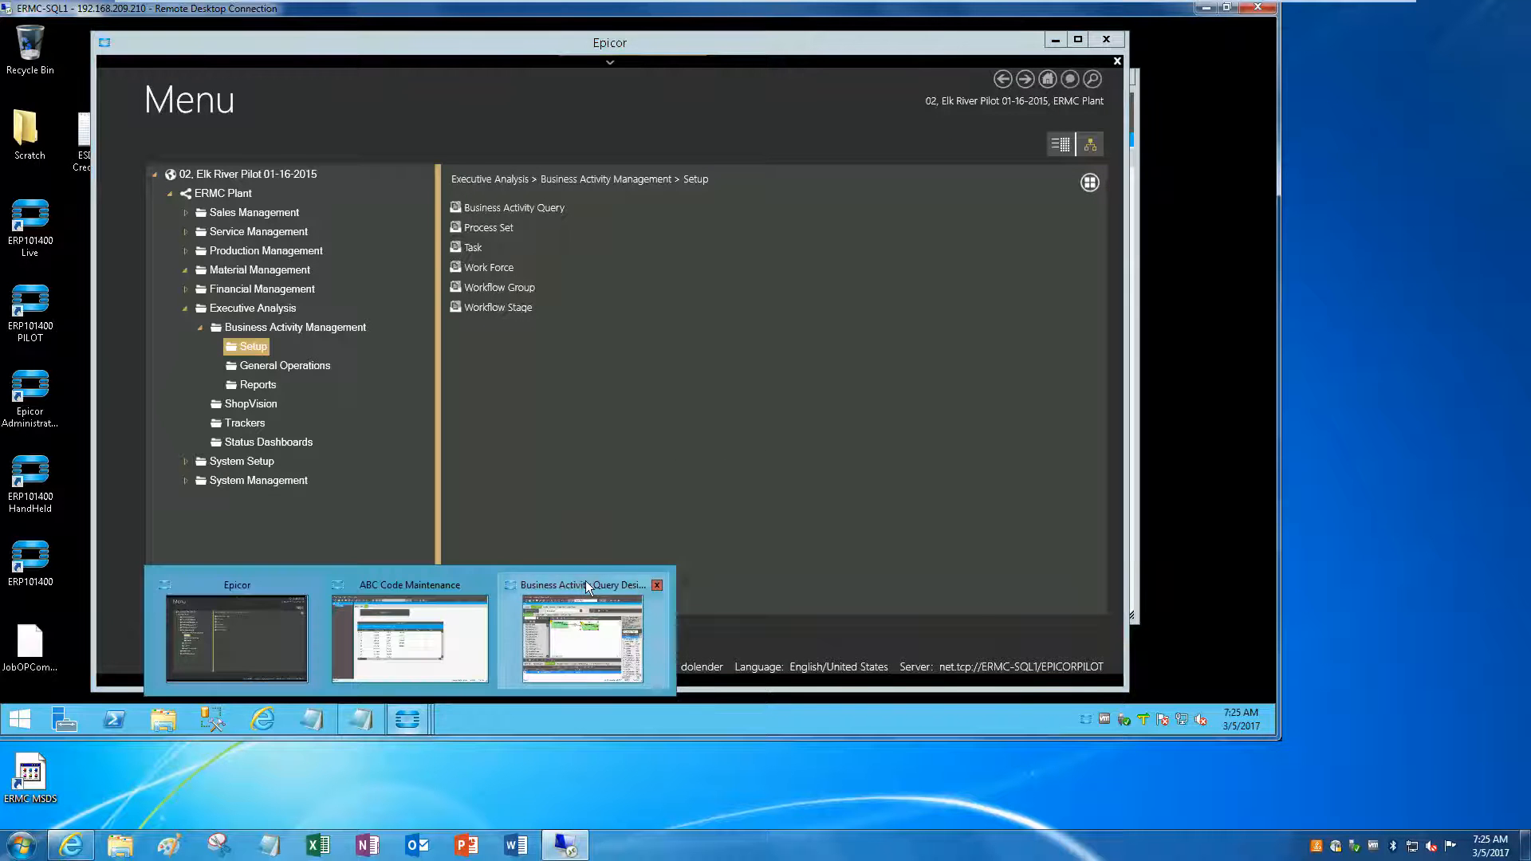
{"action": "left_click", "coordinate": [586, 580]}
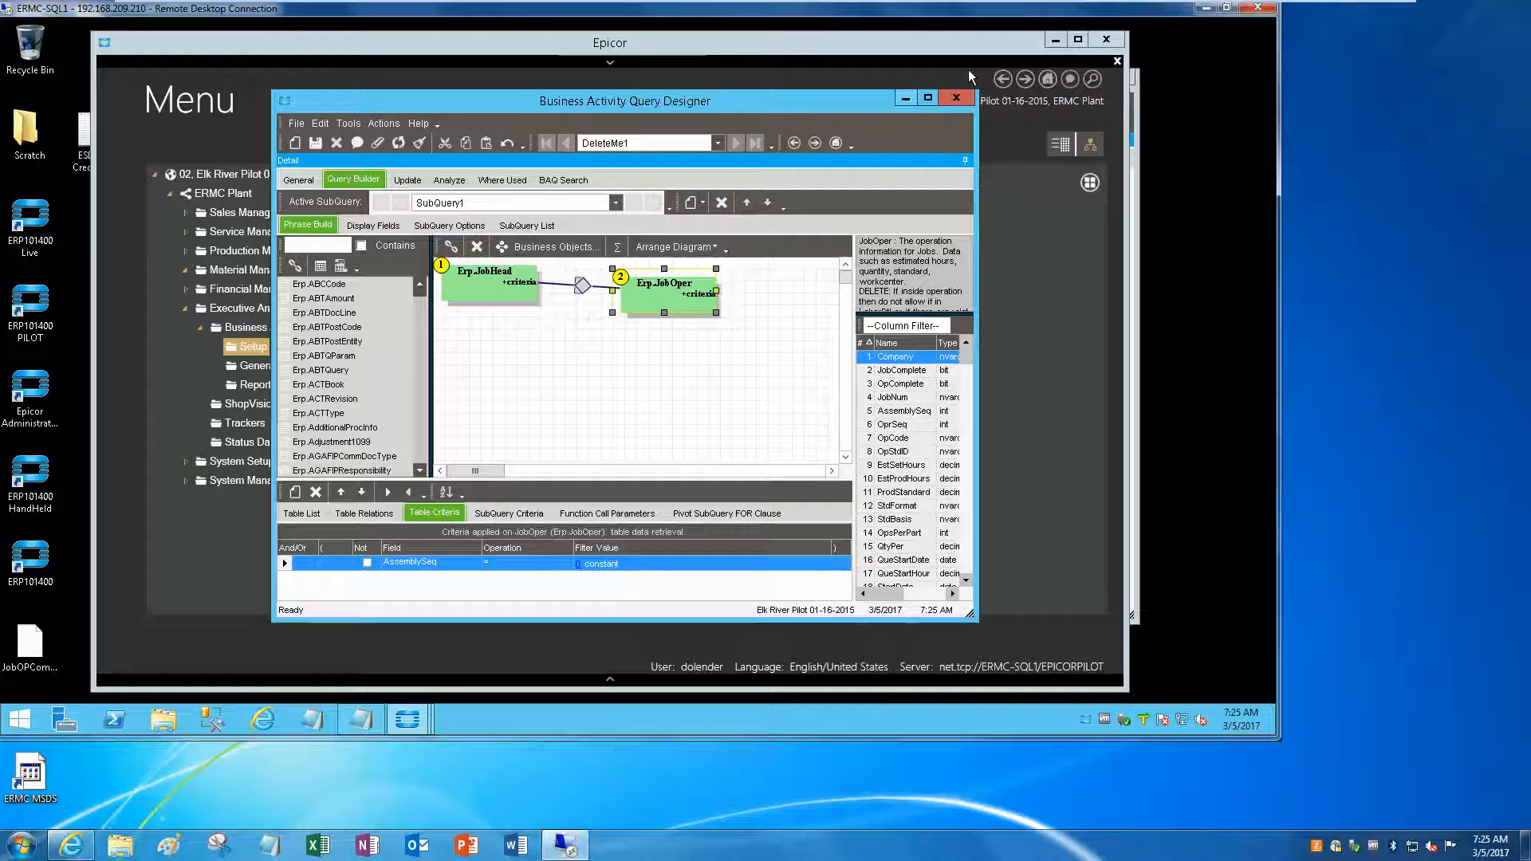
{"action": "left_click", "coordinate": [955, 98]}
Bring ABC Code Maintenance forward and close it, leaving the Epicor menu.
{"action": "left_click", "coordinate": [412, 717]}
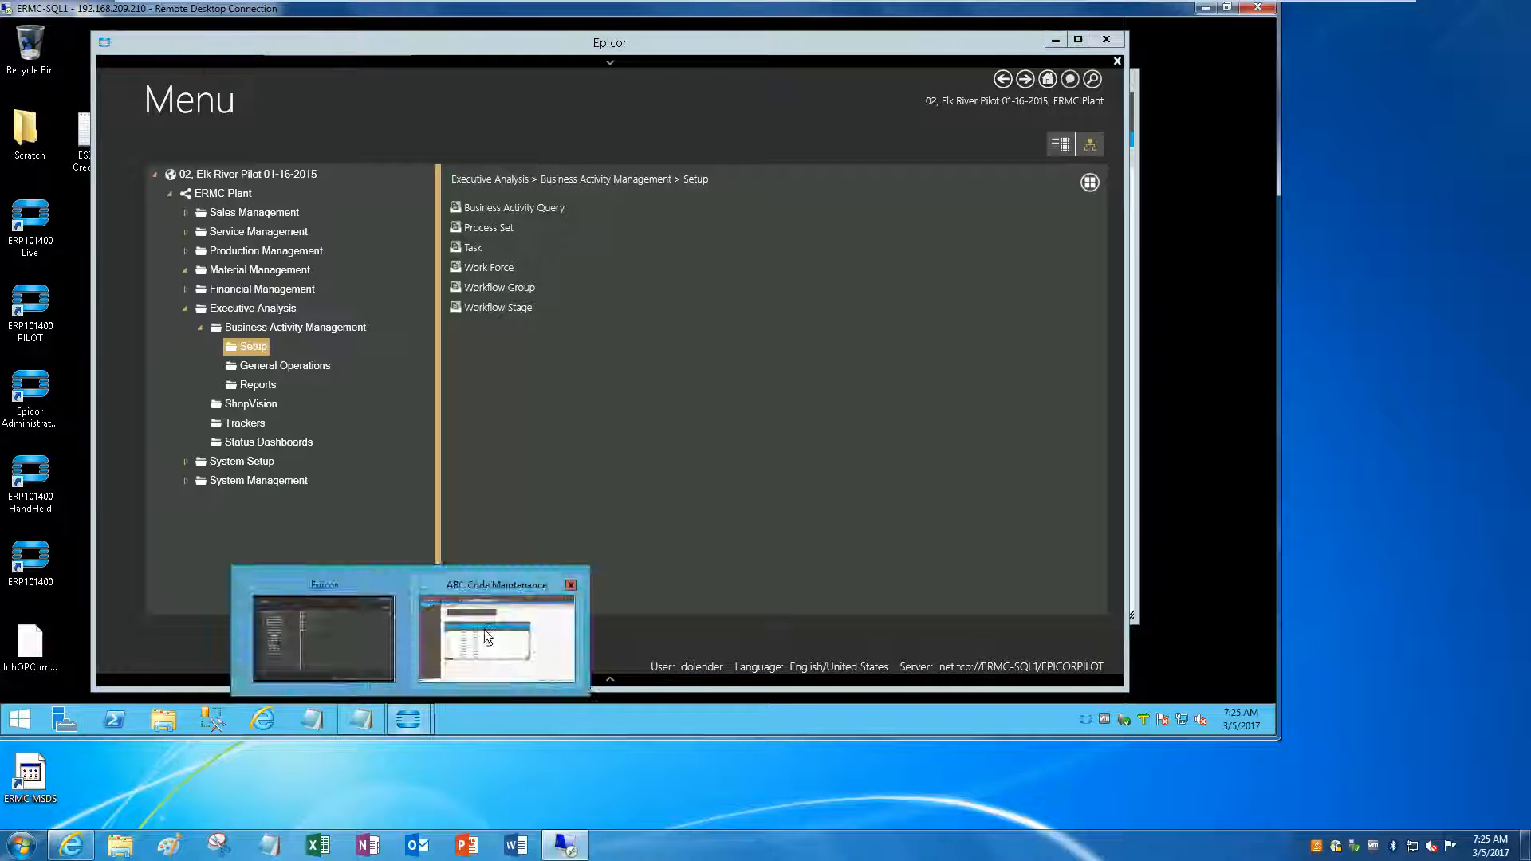
{"action": "left_click", "coordinate": [503, 622]}
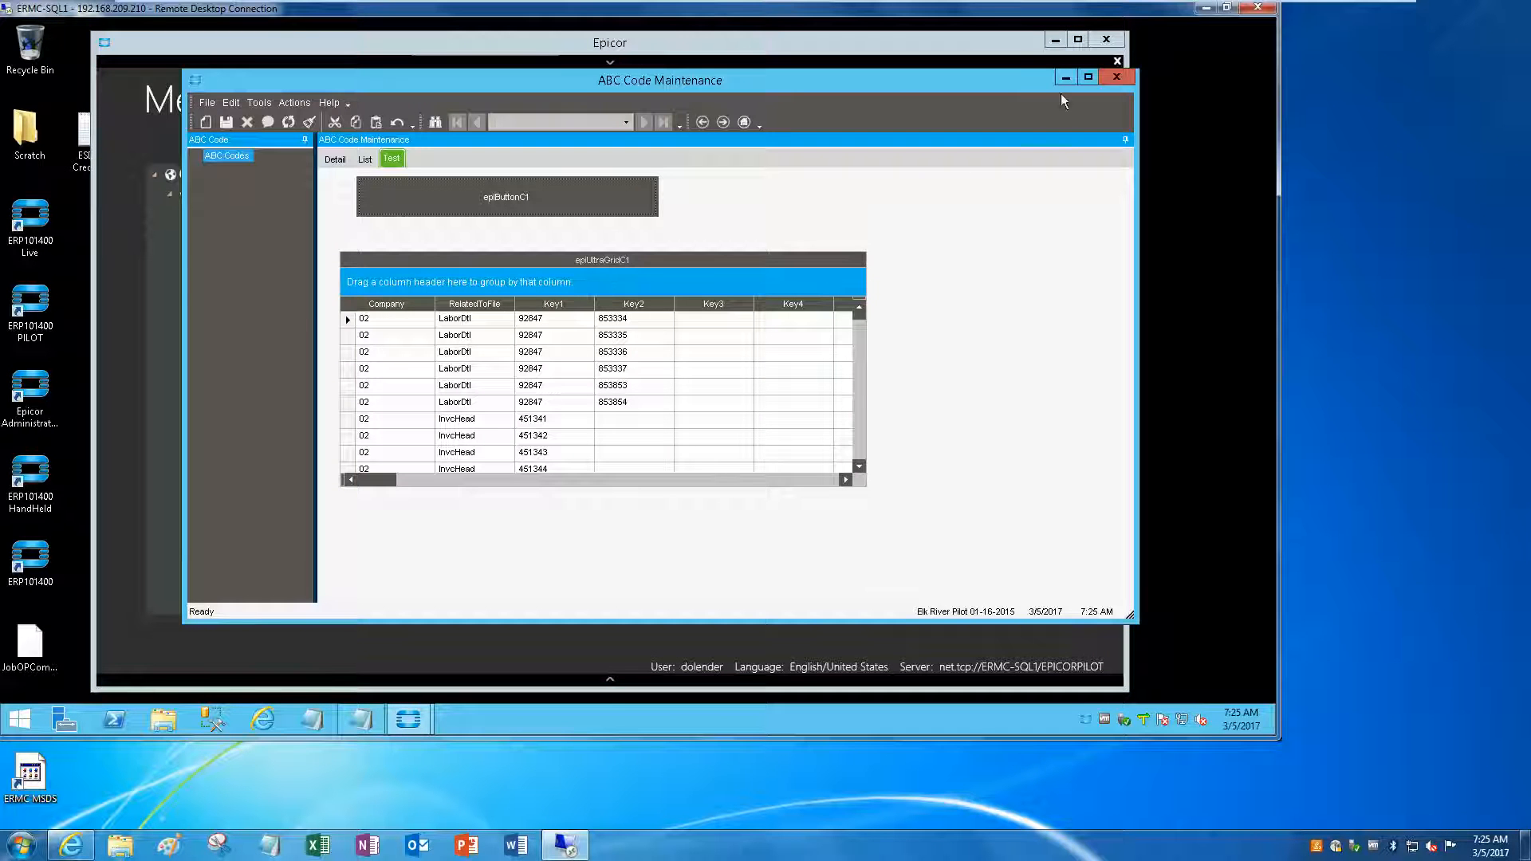
{"action": "left_click", "coordinate": [1120, 81]}
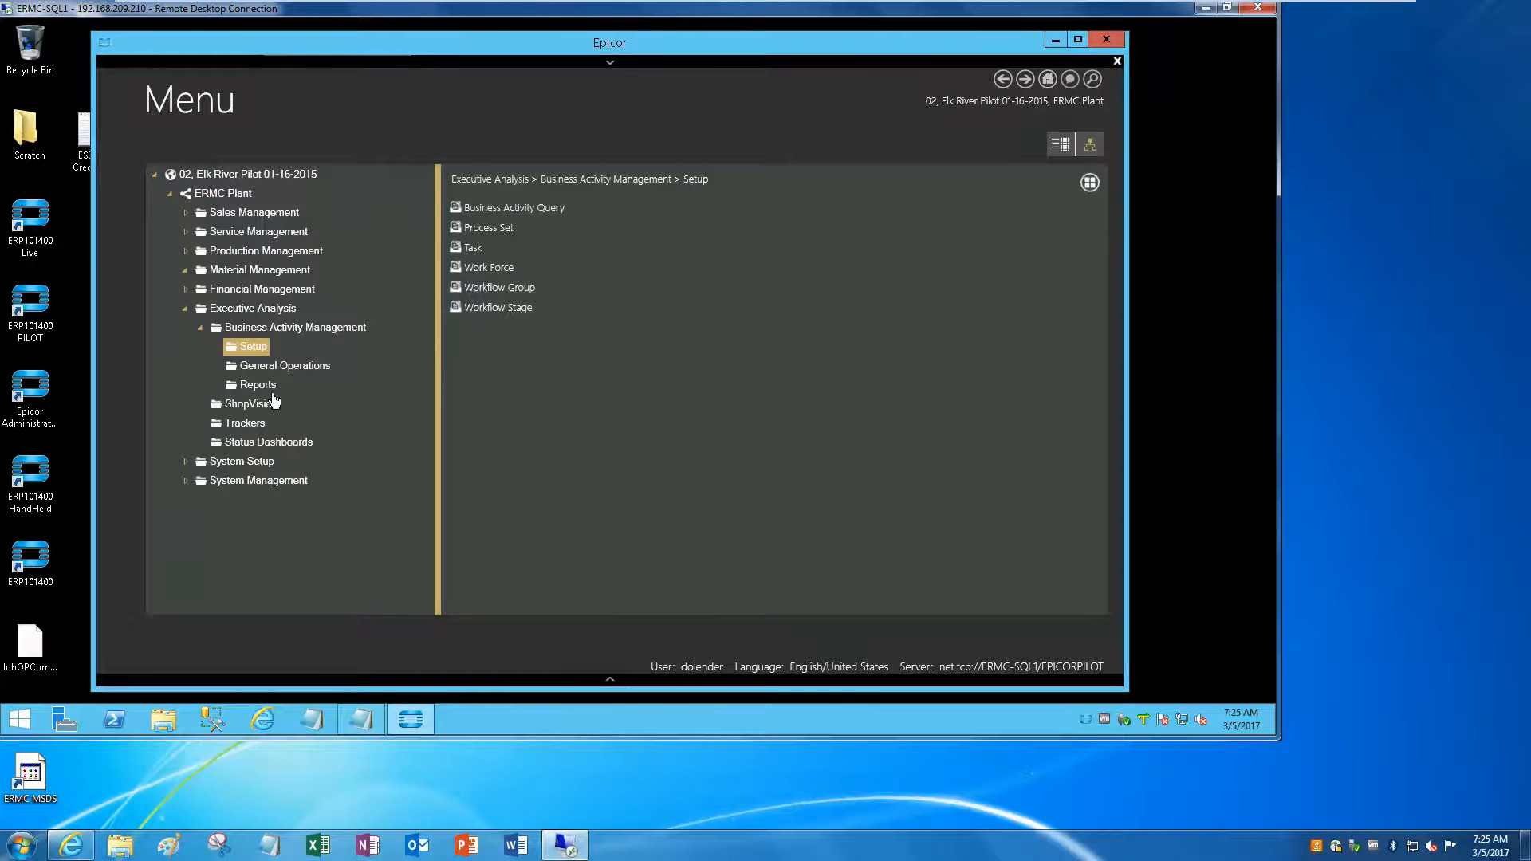
Create query ID JobsFindNullOps with description Find Null Job Ops, marked Shared.
{"action": "left_click", "coordinate": [517, 211]}
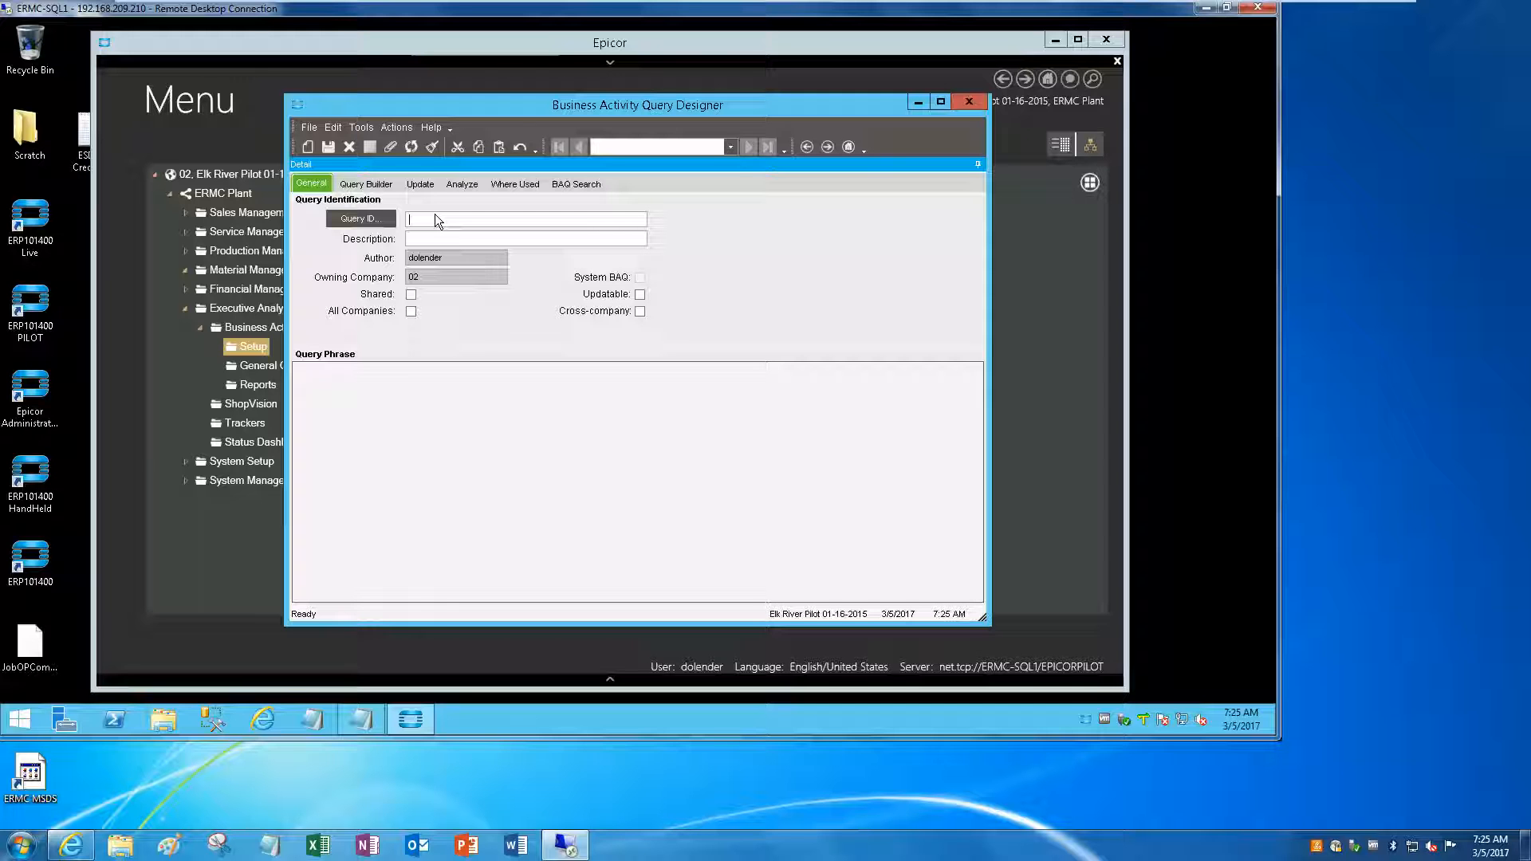
{"action": "type", "text": "Sho"}
{"action": "key", "text": "BackSpace"}
{"action": "key", "text": "BackSpace"}
{"action": "key", "text": "BackSpace"}
{"action": "type", "text": "Job"}
{"action": "key", "text": "BackSpace"}
{"action": "type", "text": "obs"}
{"action": "type", "text": "Open"}
{"action": "key", "text": "BackSpace"}
{"action": "key", "text": "BackSpace"}
{"action": "key", "text": "BackSpace"}
{"action": "type", "text": "ndNull"}
{"action": "type", "text": "Ops"}
{"action": "key", "text": "Tab"}
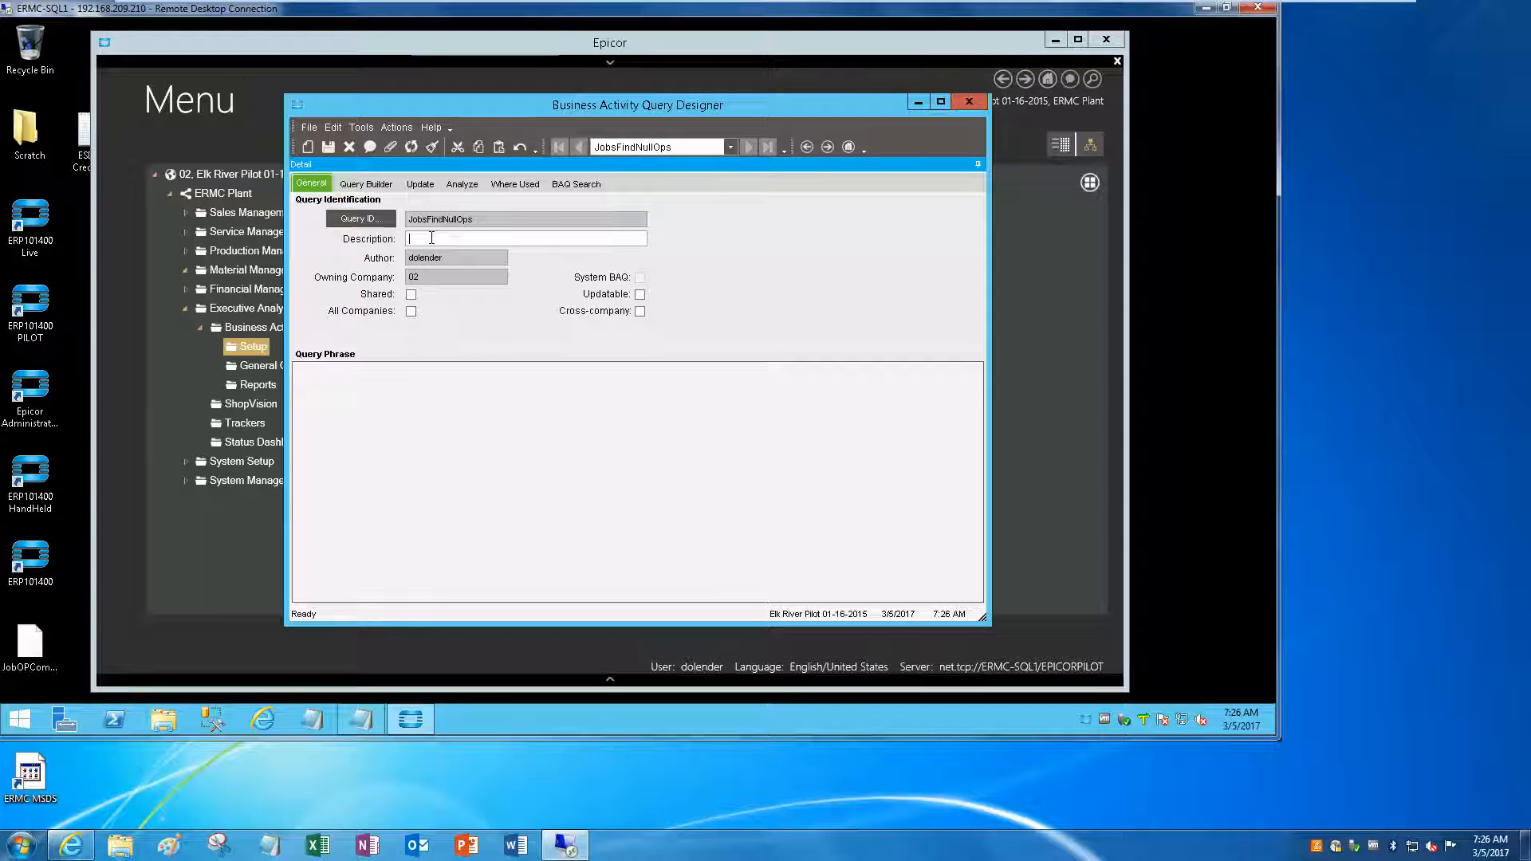
{"action": "type", "text": "Find "}
{"action": "type", "text": "Null Jo"}
{"action": "type", "text": "b Op"}
{"action": "type", "text": "s"}
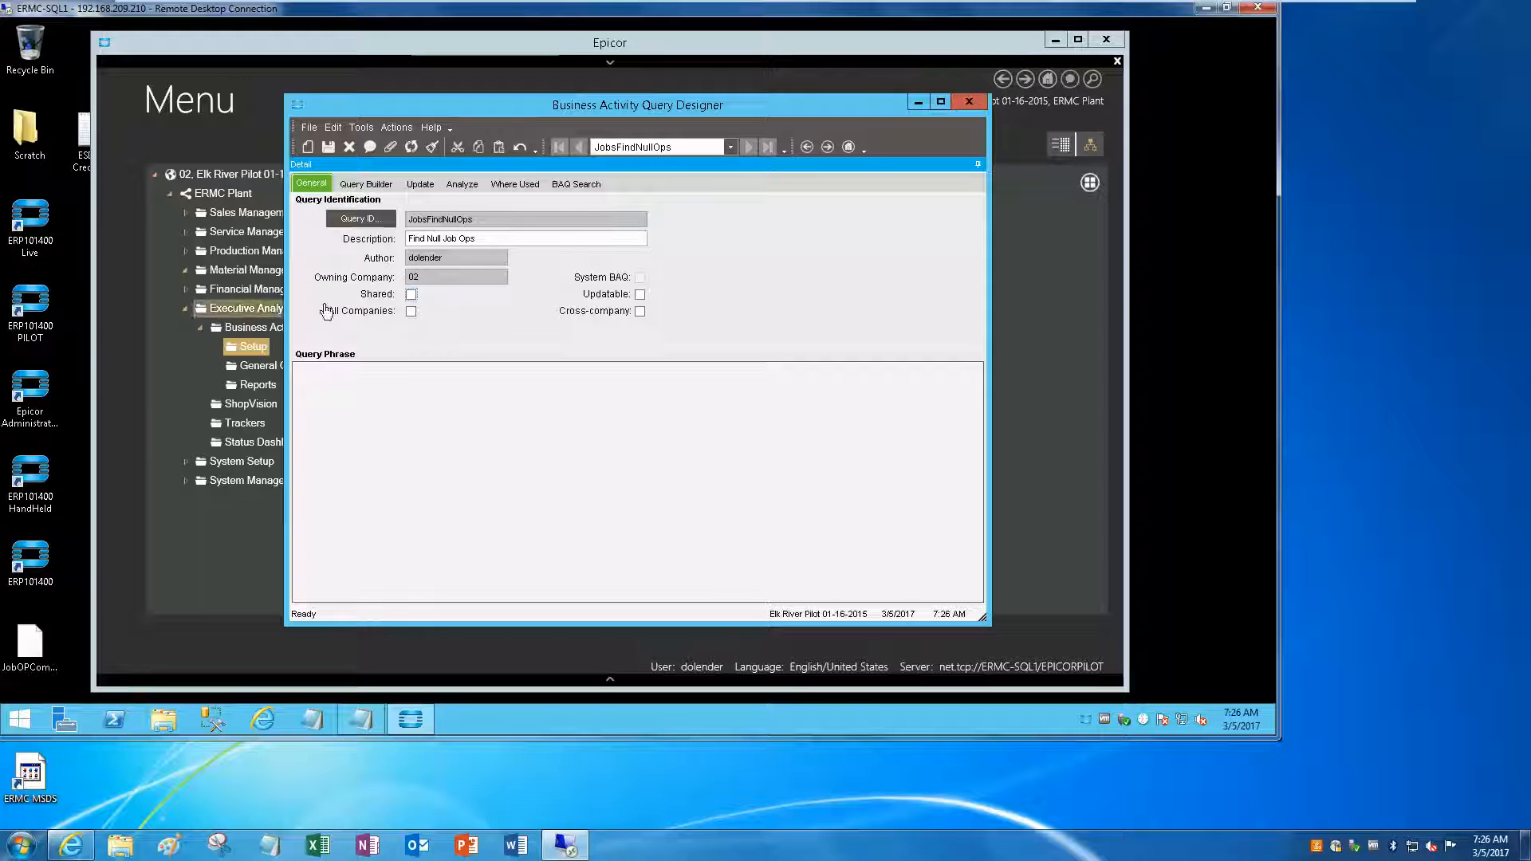
{"action": "left_click", "coordinate": [410, 294]}
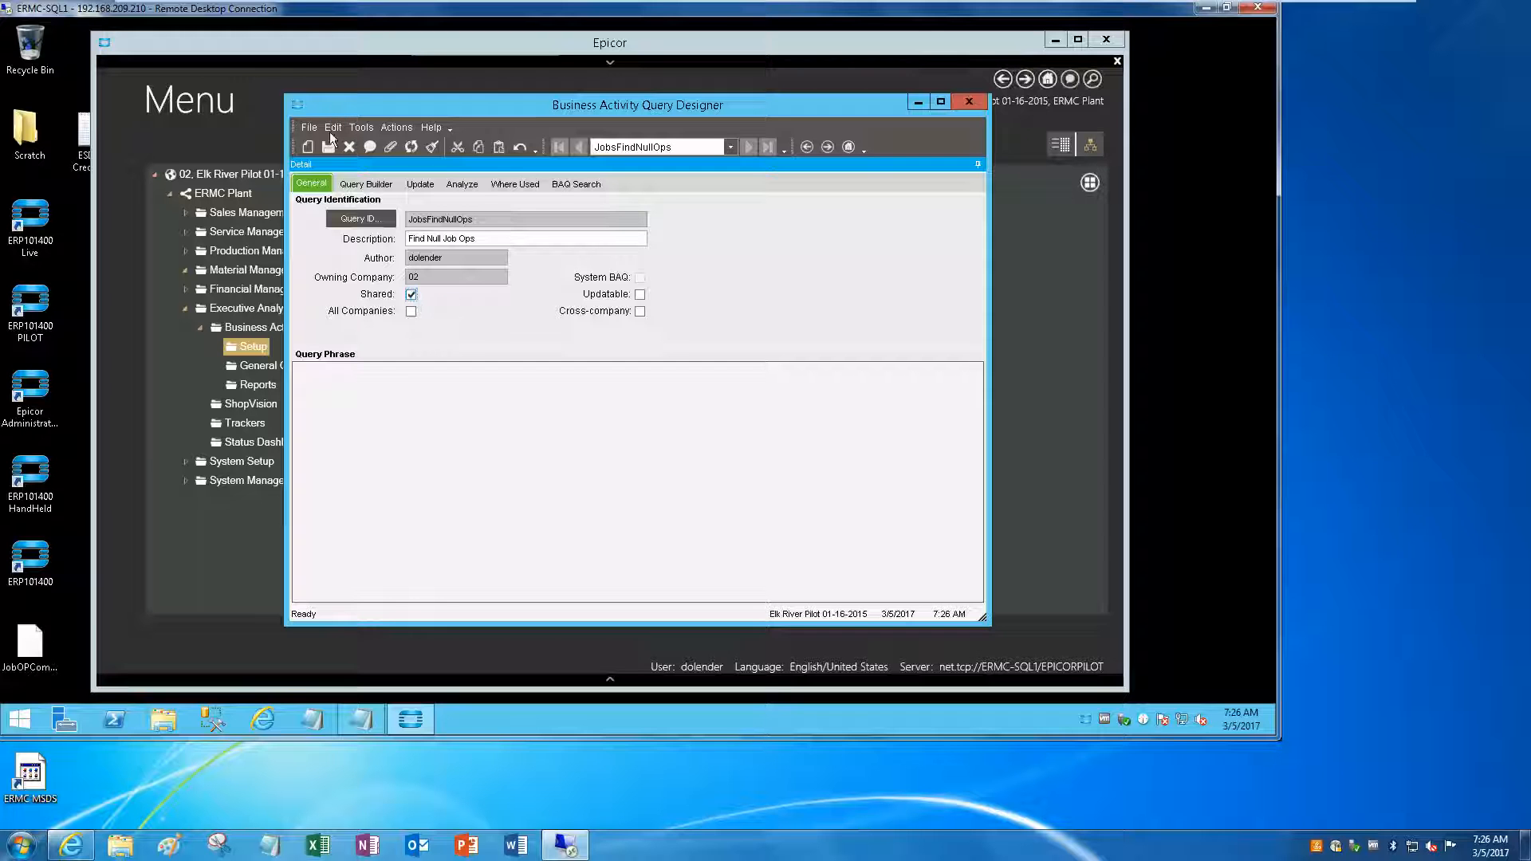
Save the query and add the JobHead table to the Query Builder diagram.
{"action": "left_click", "coordinate": [329, 146]}
{"action": "left_click", "coordinate": [374, 183]}
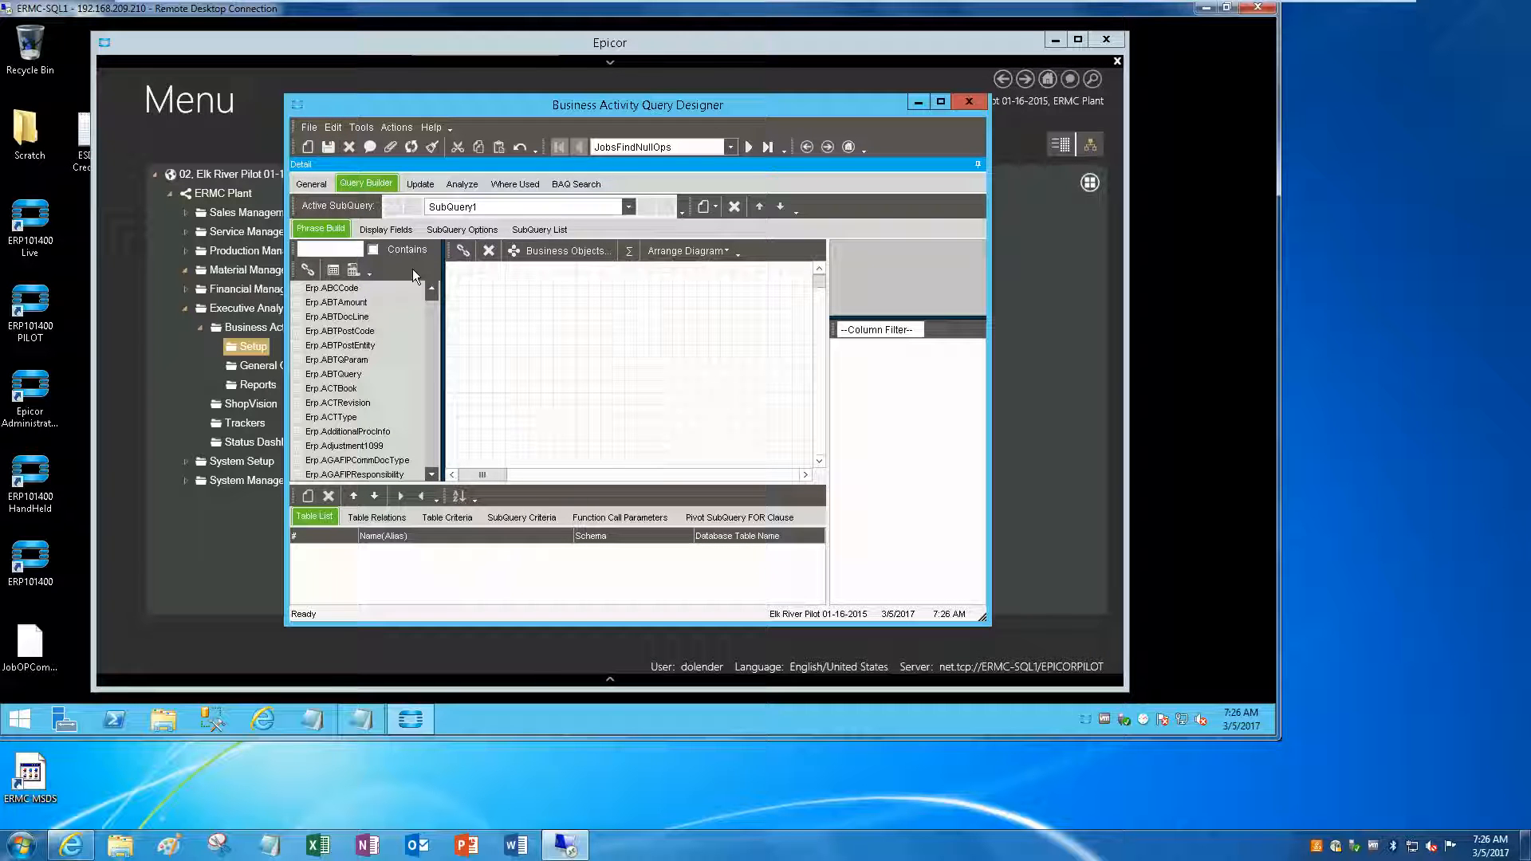
{"action": "left_click", "coordinate": [329, 250]}
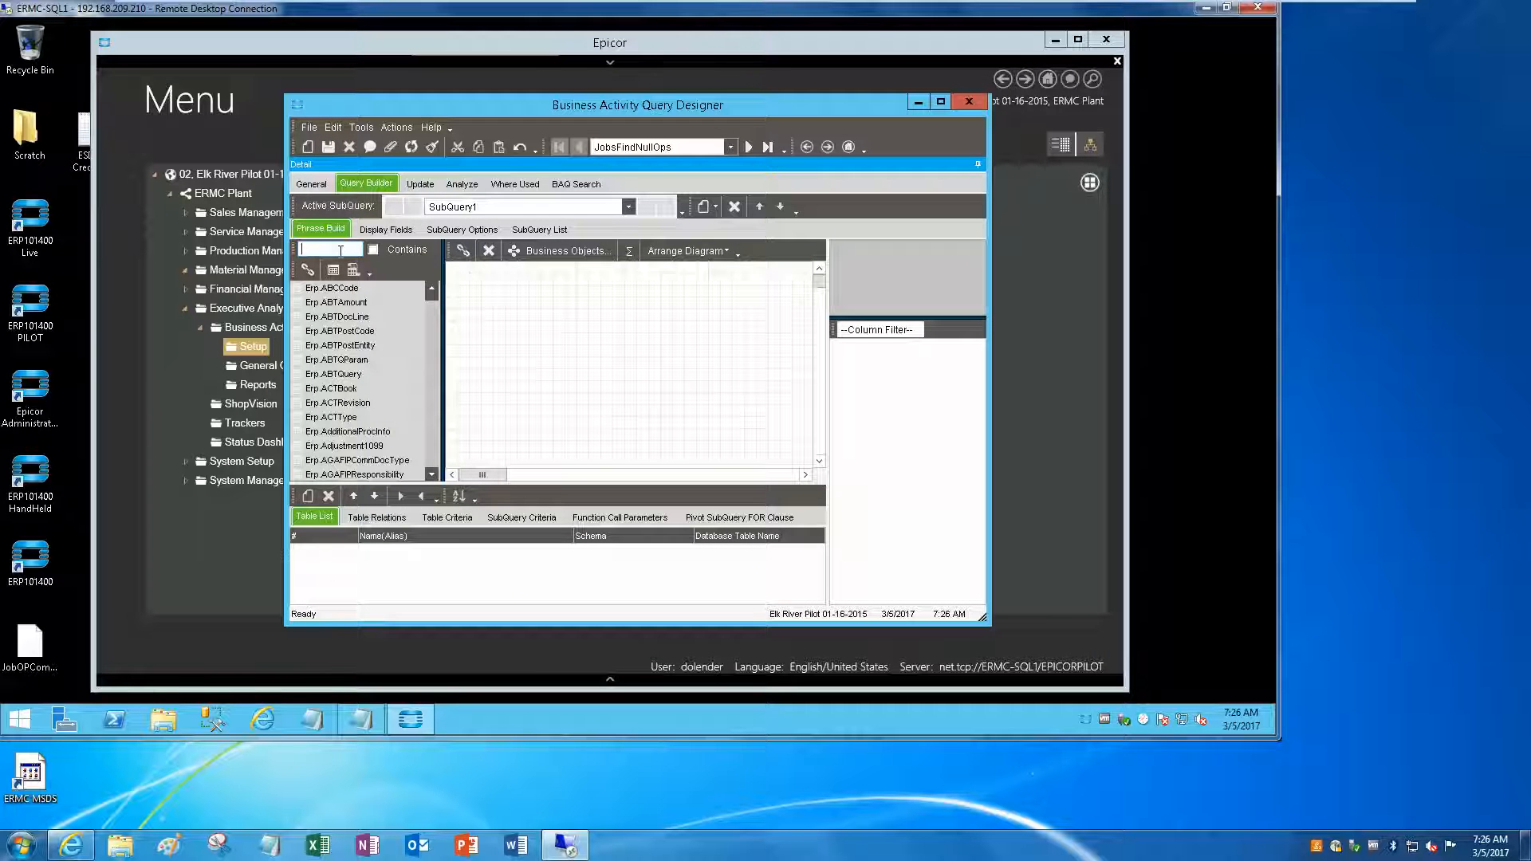
{"action": "type", "text": "jobs"}
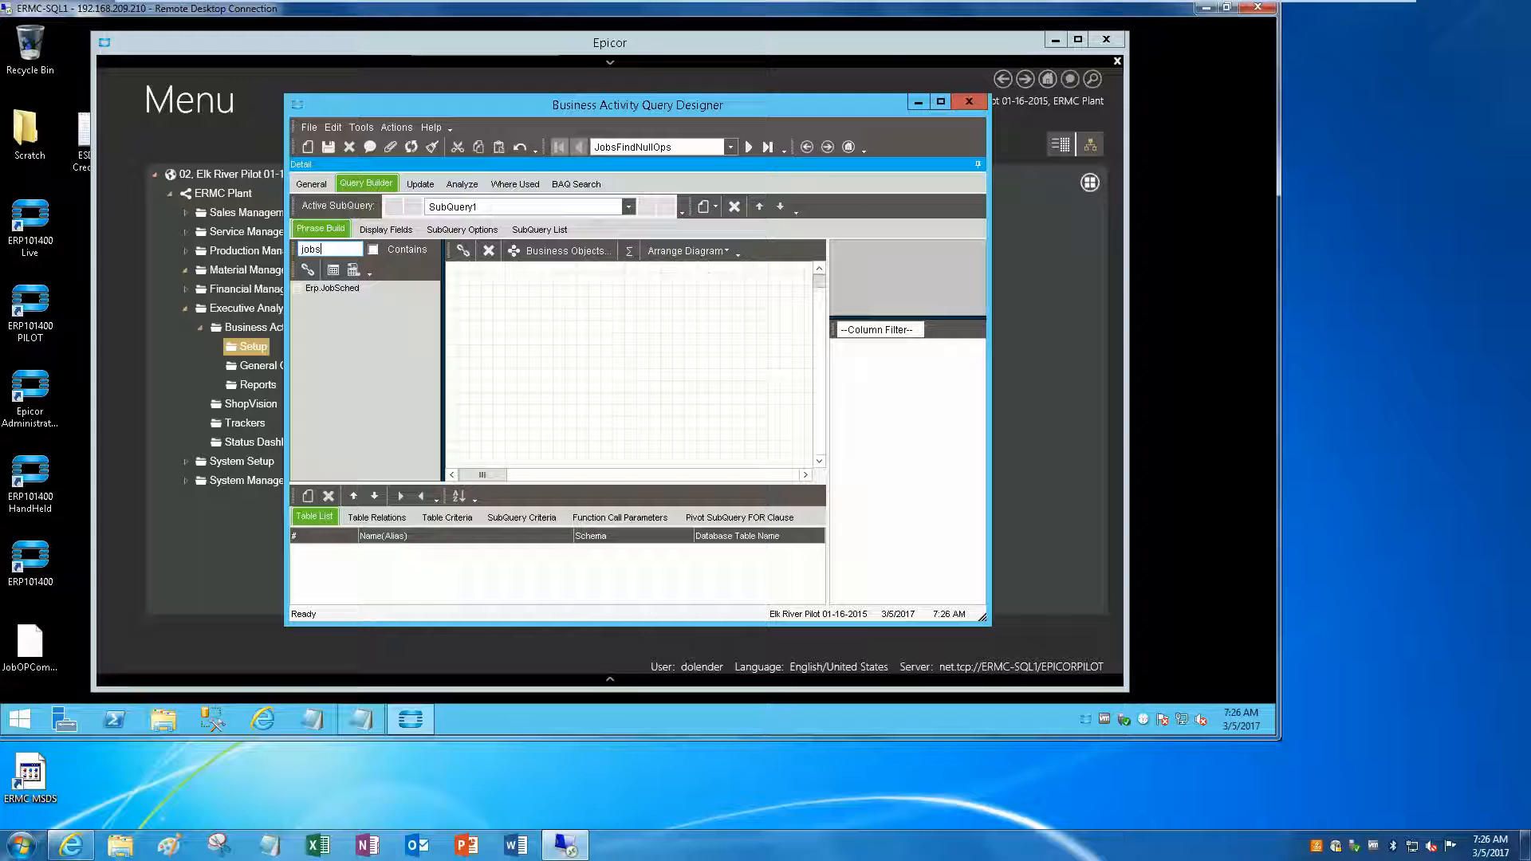
{"action": "key", "text": "BackSpace"}
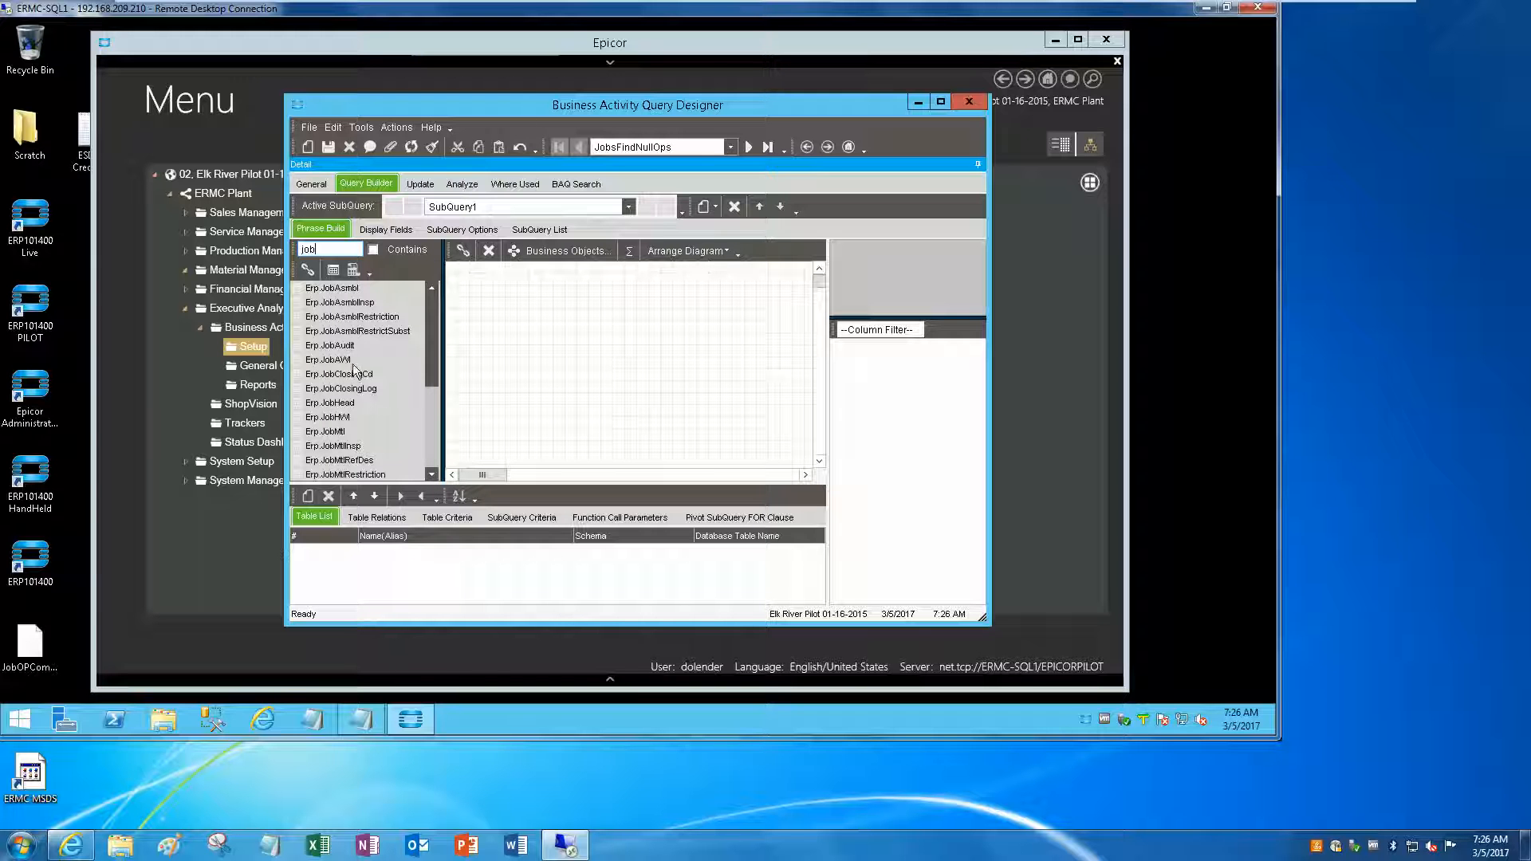
{"action": "left_click", "coordinate": [331, 404]}
{"action": "mouse_move", "coordinate": [330, 403]}
{"action": "left_mouse_down"}
{"action": "mouse_move", "coordinate": [535, 299]}
{"action": "mouse_move", "coordinate": [503, 312]}
{"action": "mouse_move", "coordinate": [517, 310]}
{"action": "mouse_move", "coordinate": [509, 287]}
{"action": "left_mouse_up"}
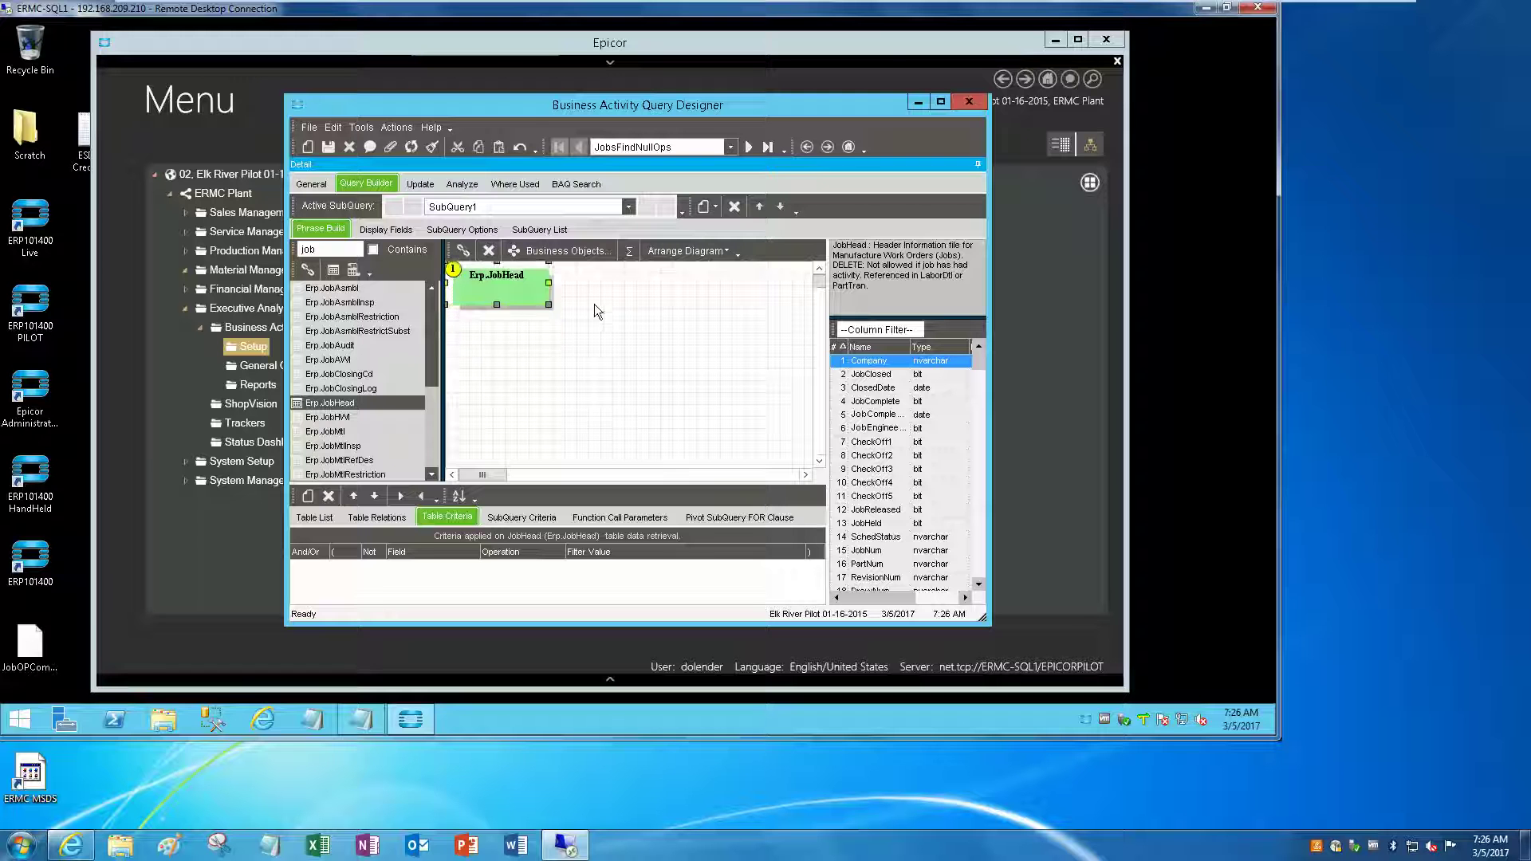
Add the JobOper table beside JobHead, joined on Company and JobNum.
{"action": "double_click", "coordinate": [315, 250]}
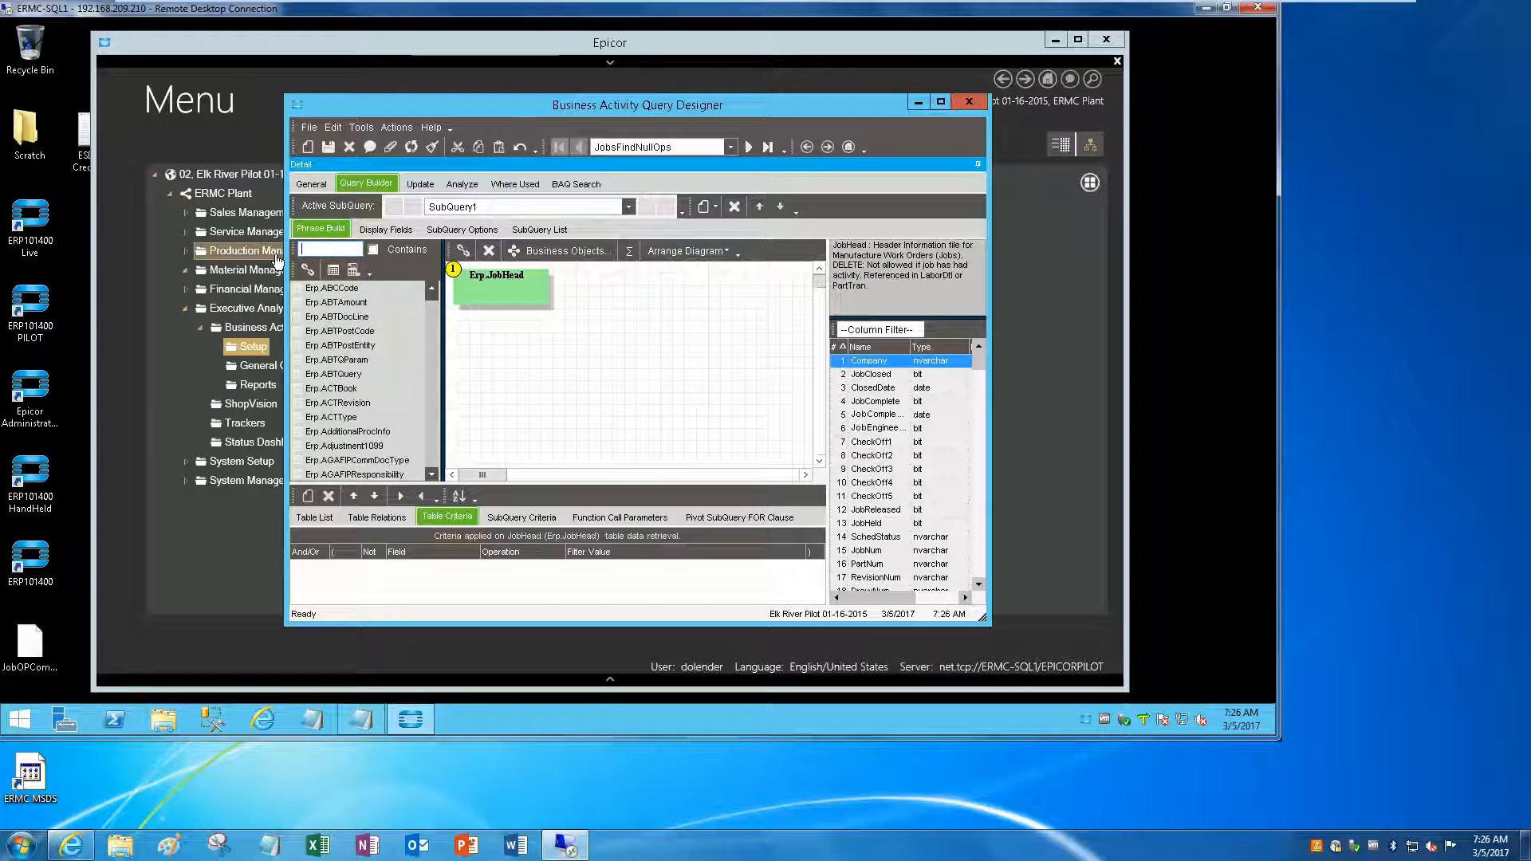
{"action": "type", "text": "Jobop"}
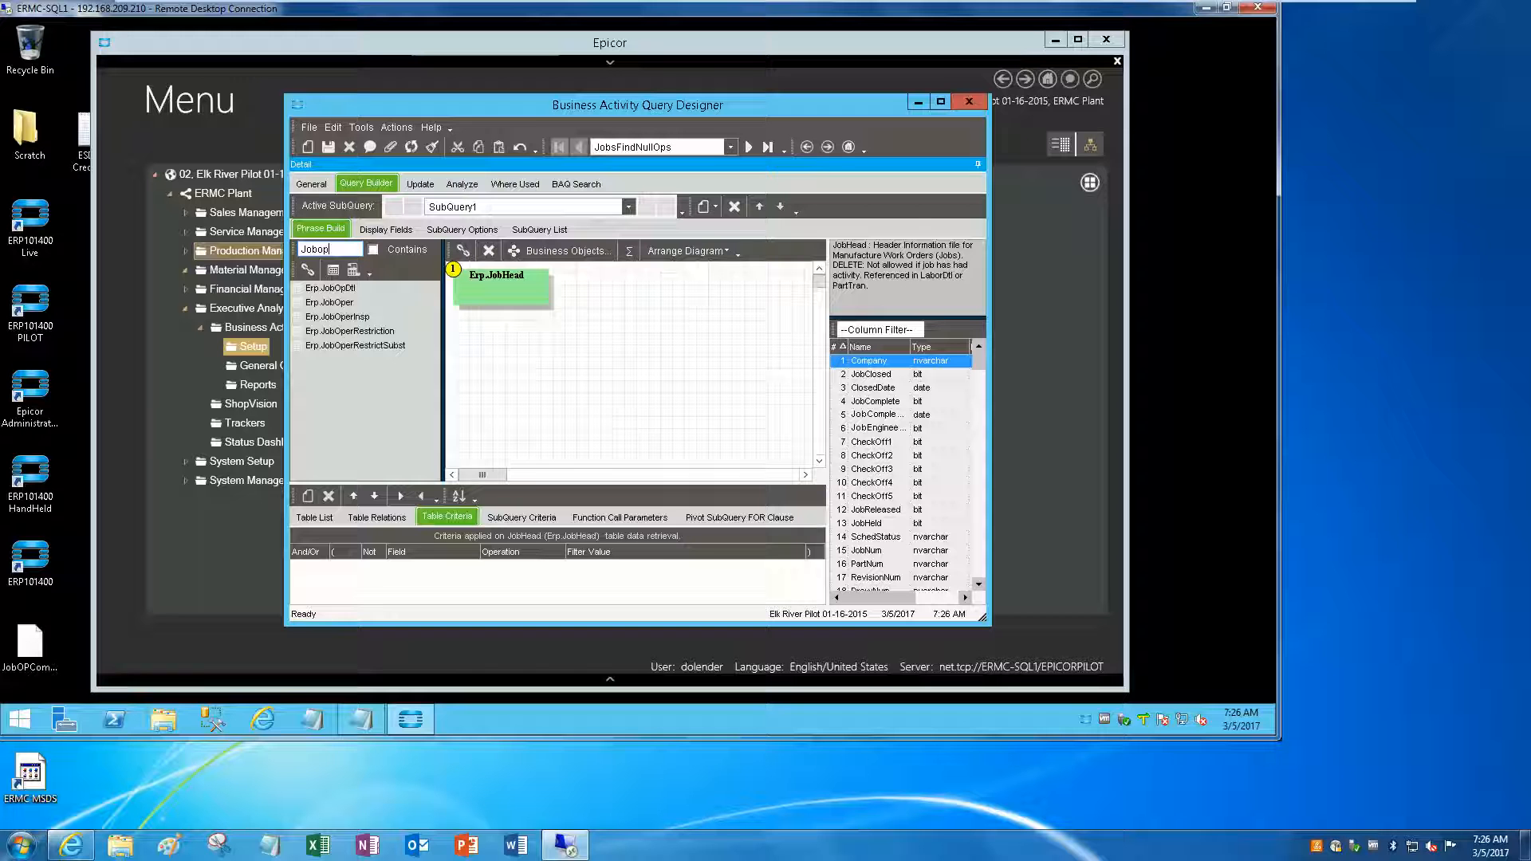
{"action": "left_click", "coordinate": [325, 302]}
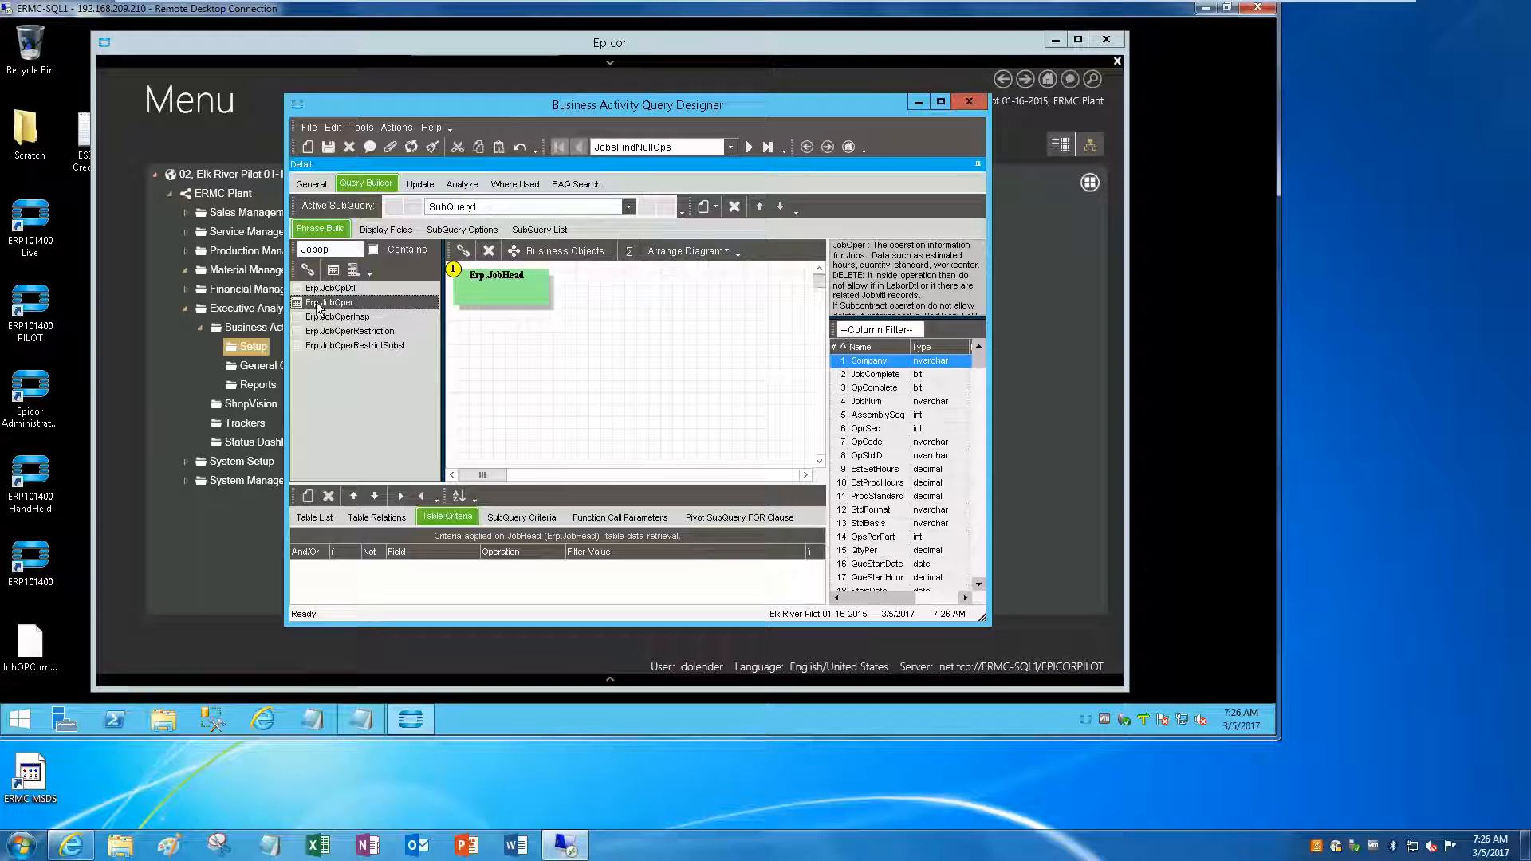
{"action": "left_click_drag", "start_coordinate": [325, 302], "coordinate": [688, 353]}
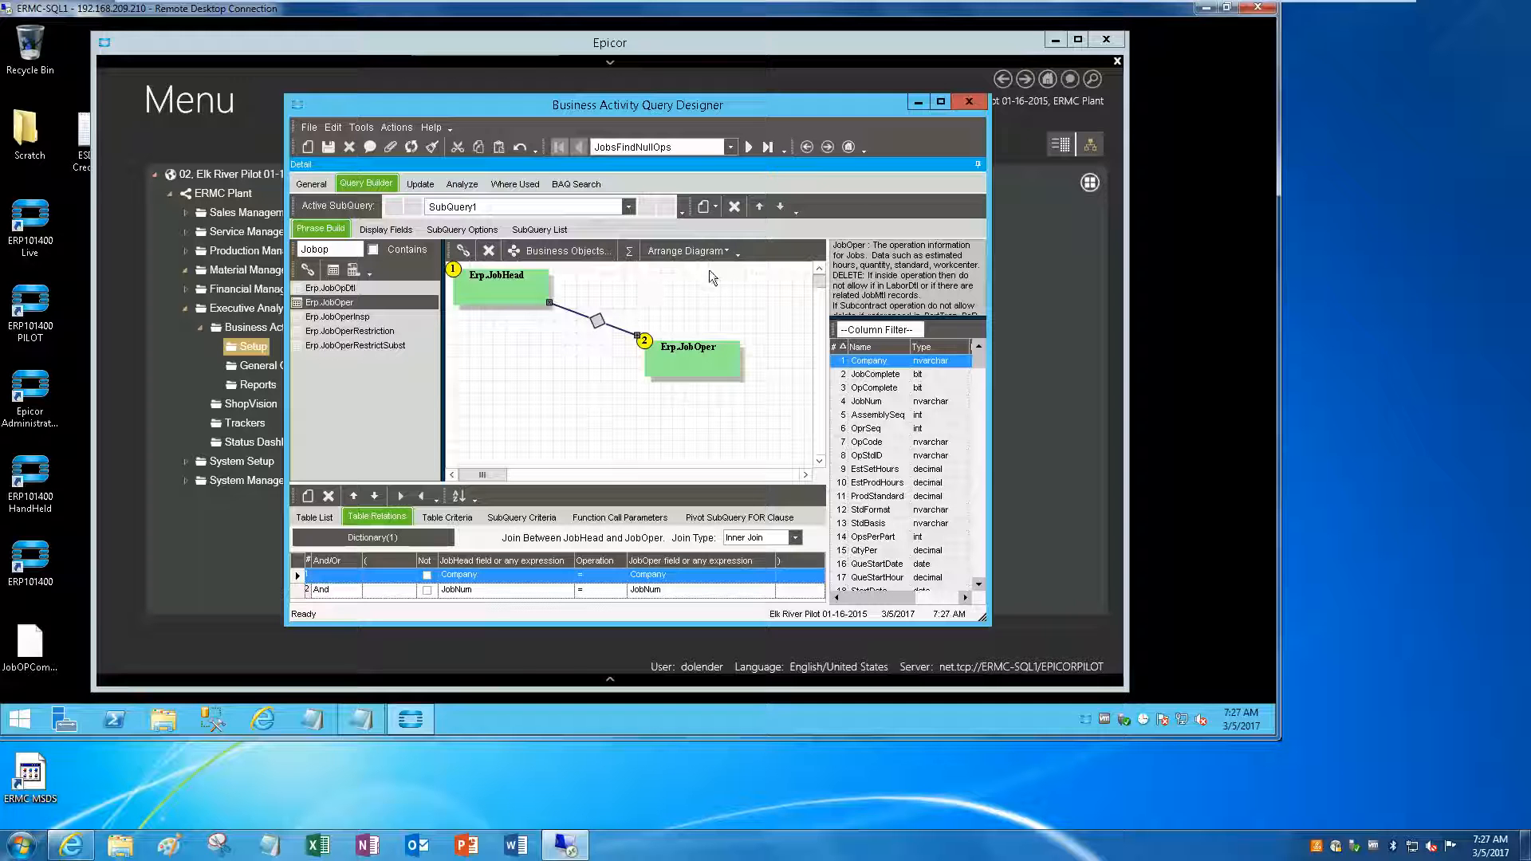
Change the JobHead–JobOper relation to a Left Join and save the query.
{"action": "left_click", "coordinate": [510, 292]}
{"action": "left_click", "coordinate": [681, 351]}
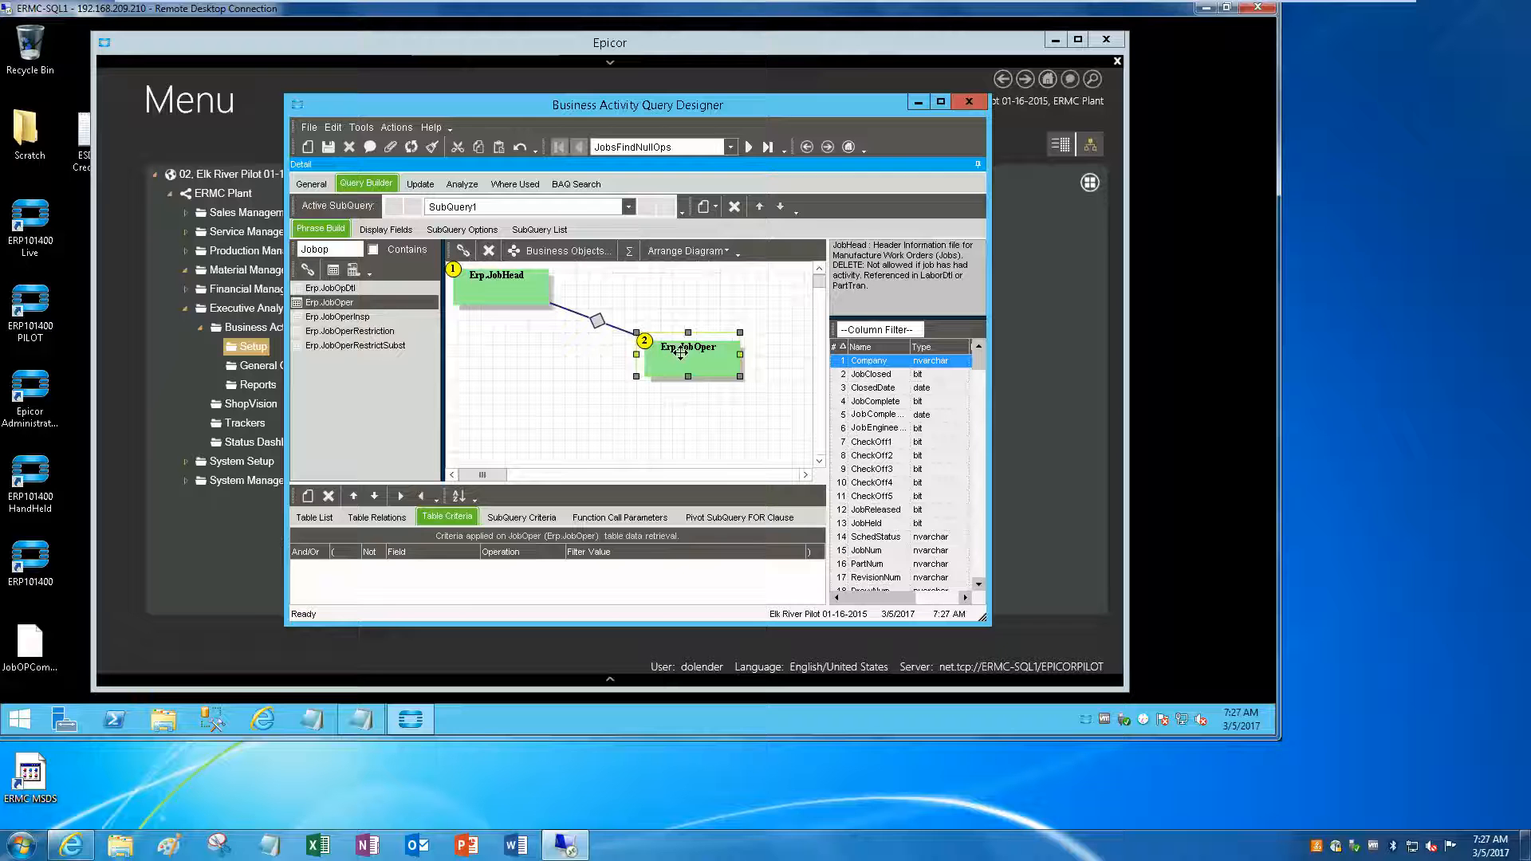
{"action": "left_click", "coordinate": [598, 320]}
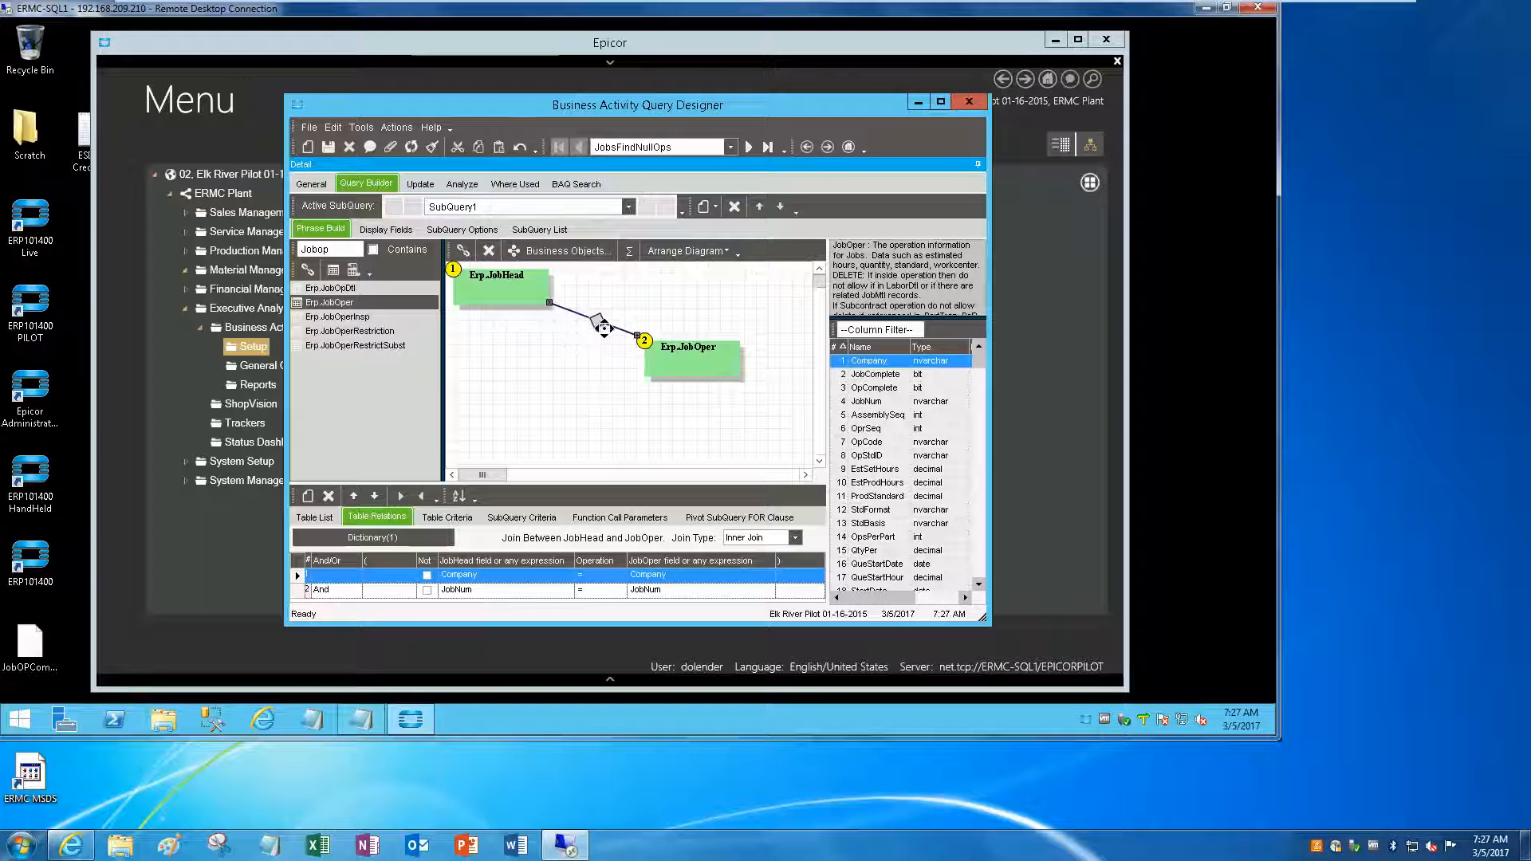
{"action": "left_click", "coordinate": [795, 537]}
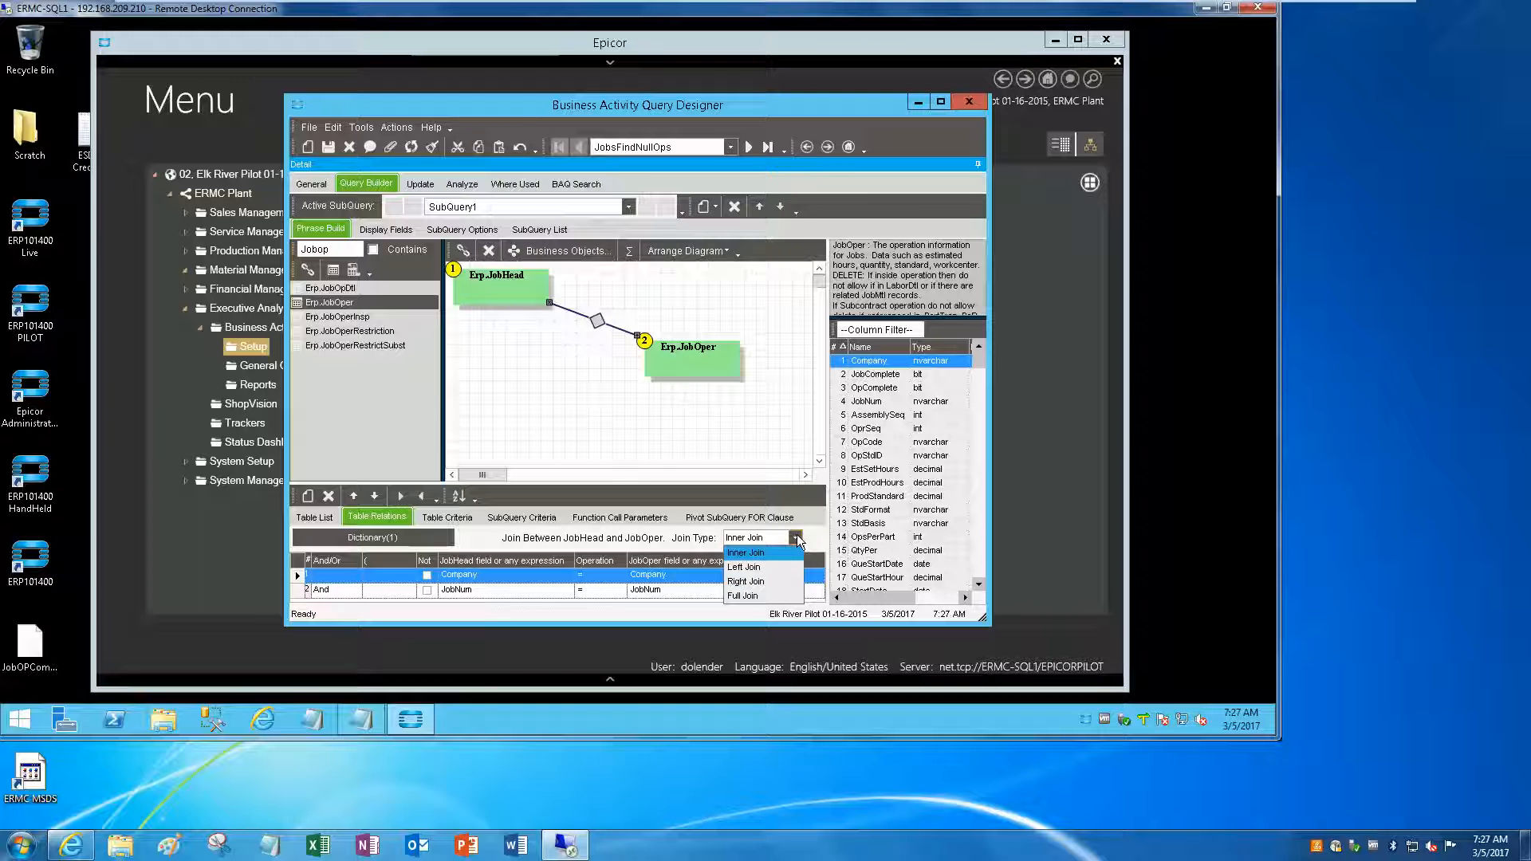
{"action": "left_click", "coordinate": [754, 566]}
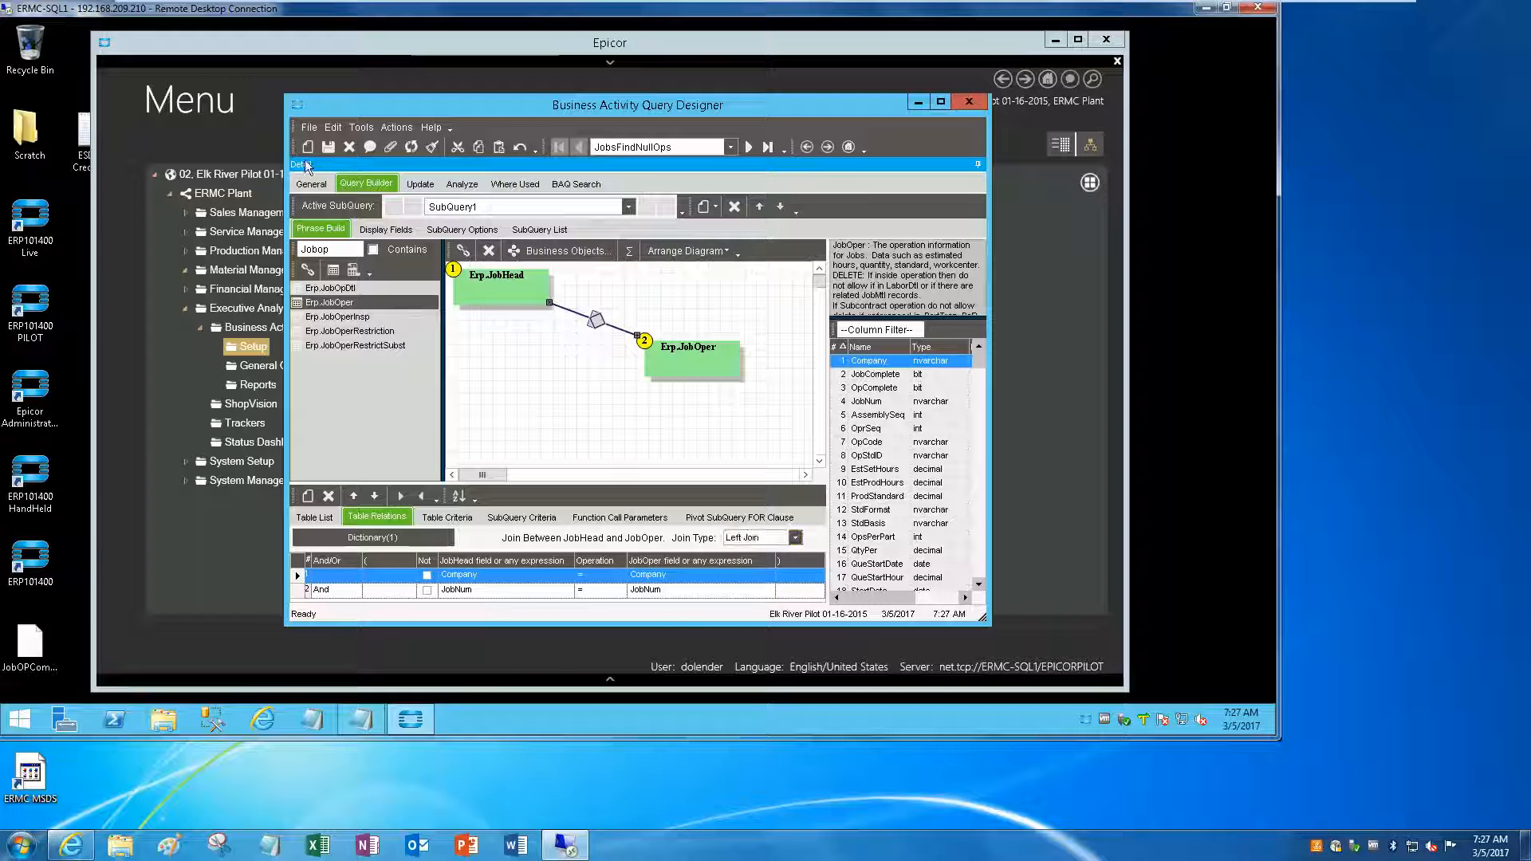
{"action": "left_click", "coordinate": [324, 146]}
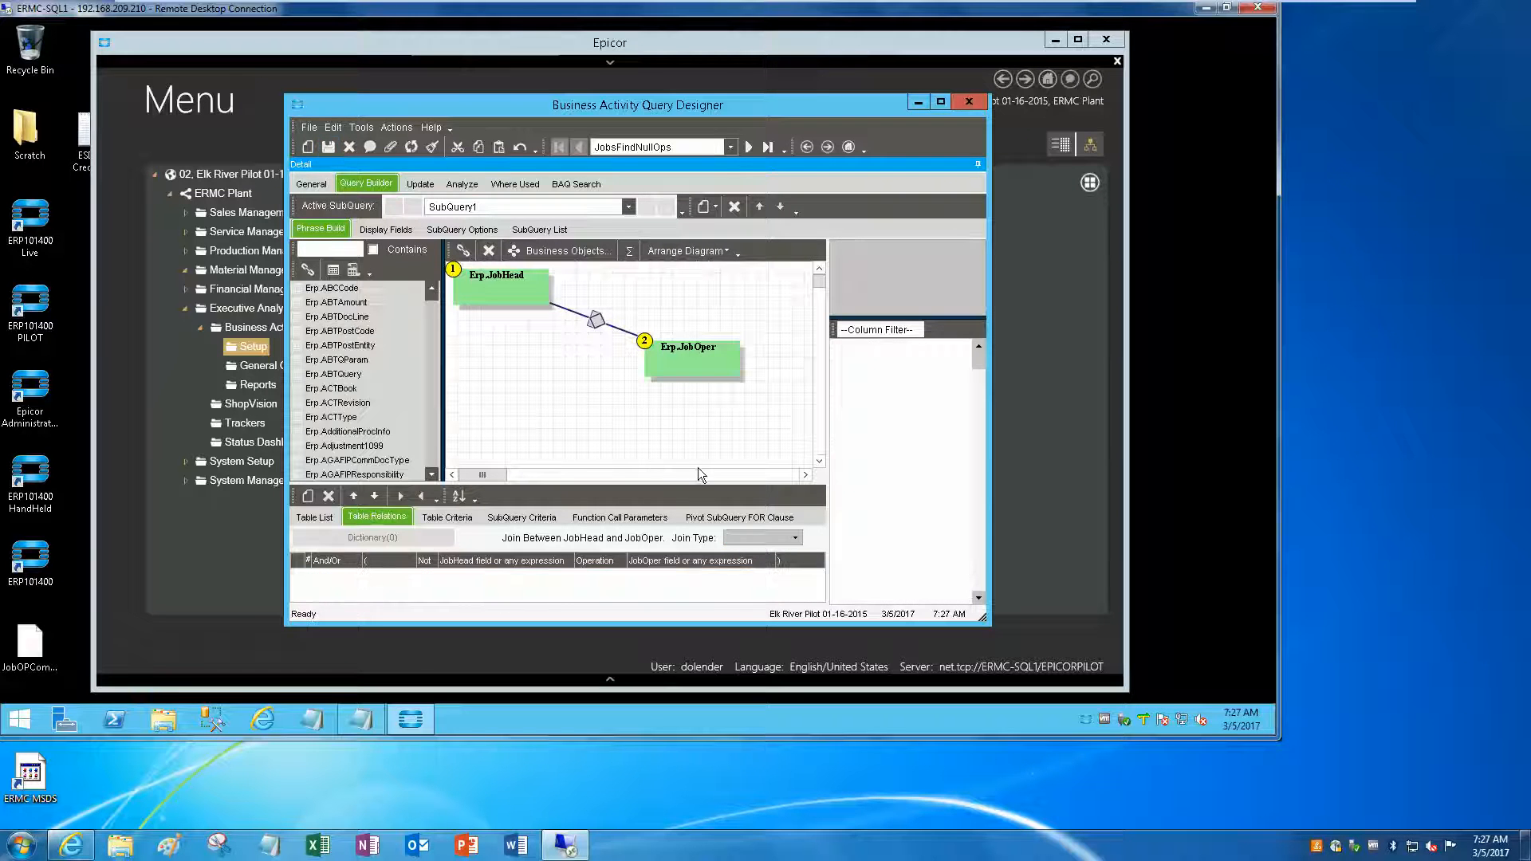
Add a JobHead table criterion row with Company as its field.
{"action": "left_click", "coordinate": [490, 282]}
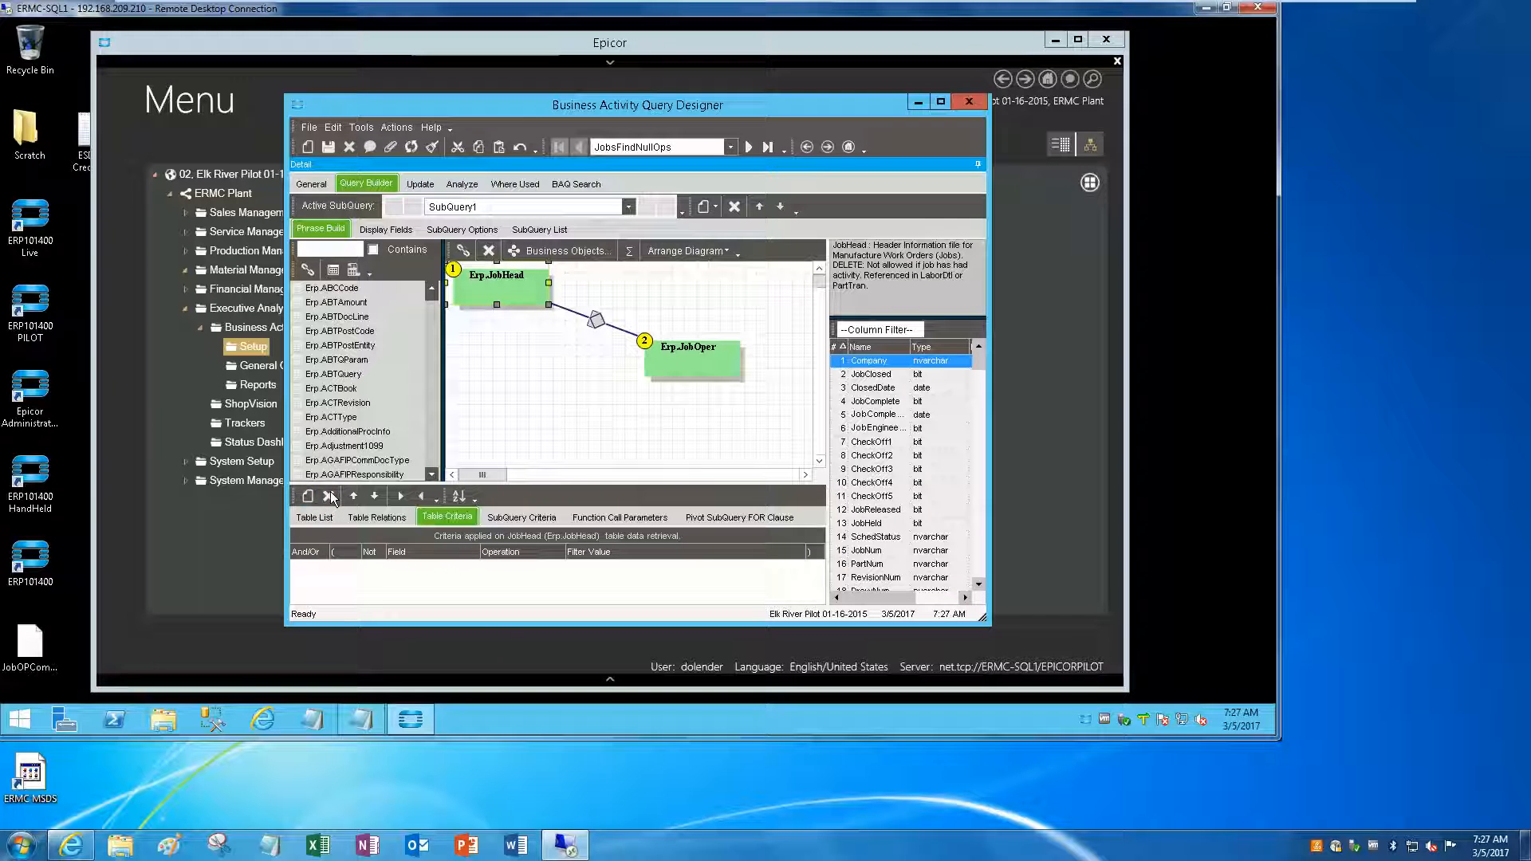
{"action": "left_click", "coordinate": [306, 495]}
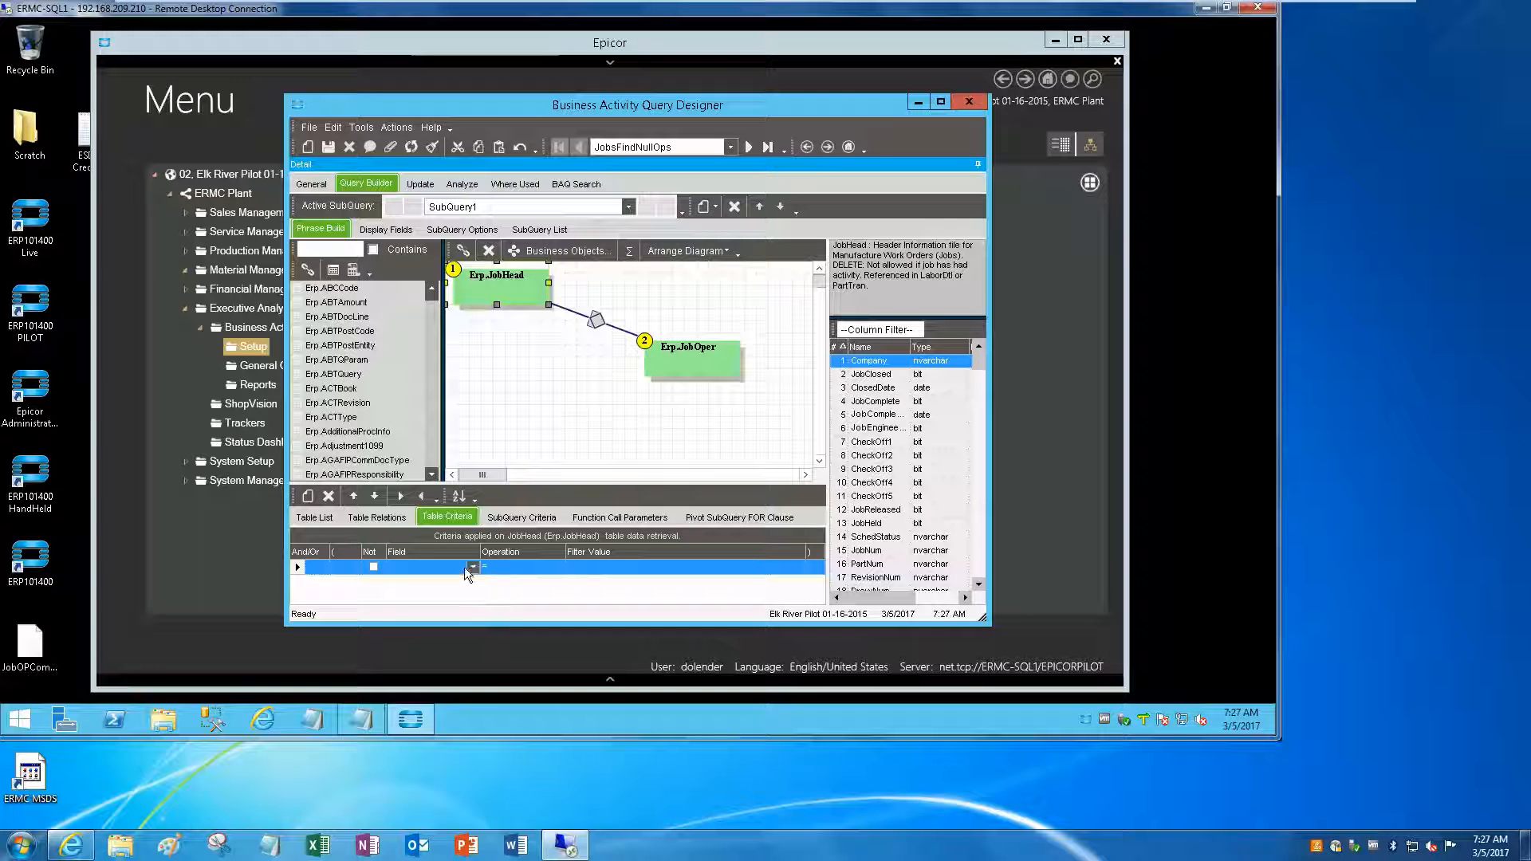
{"action": "left_click", "coordinate": [464, 567]}
{"action": "left_click", "coordinate": [473, 568]}
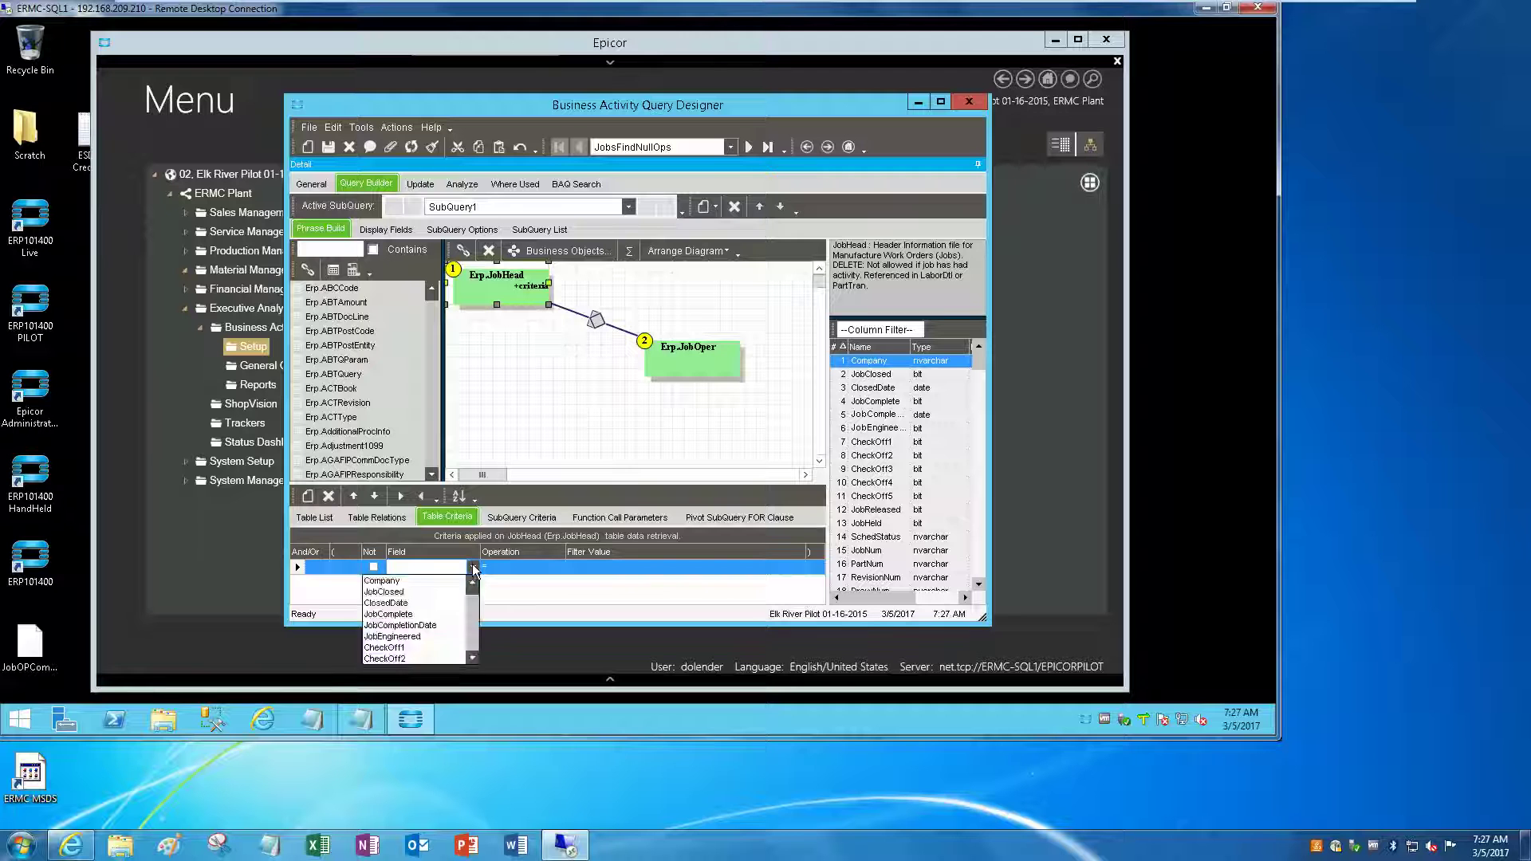
{"action": "left_click", "coordinate": [429, 584]}
{"action": "left_click", "coordinate": [561, 574]}
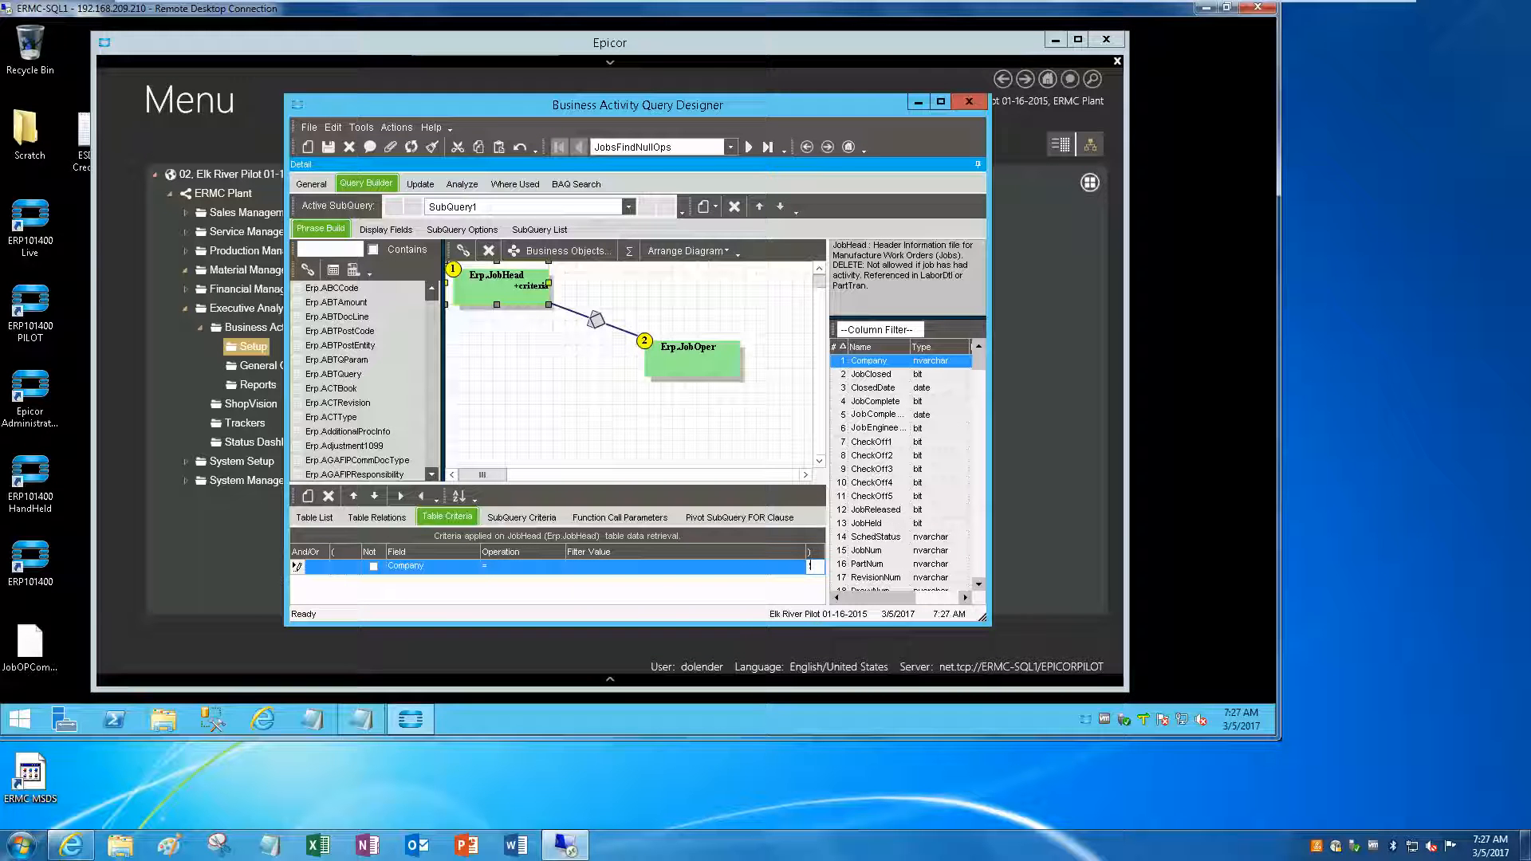
{"action": "key", "text": "Tab"}
Widen the designer window and criteria grid columns to see the filter cells.
{"action": "left_click_drag", "start_coordinate": [982, 617], "coordinate": [1116, 611]}
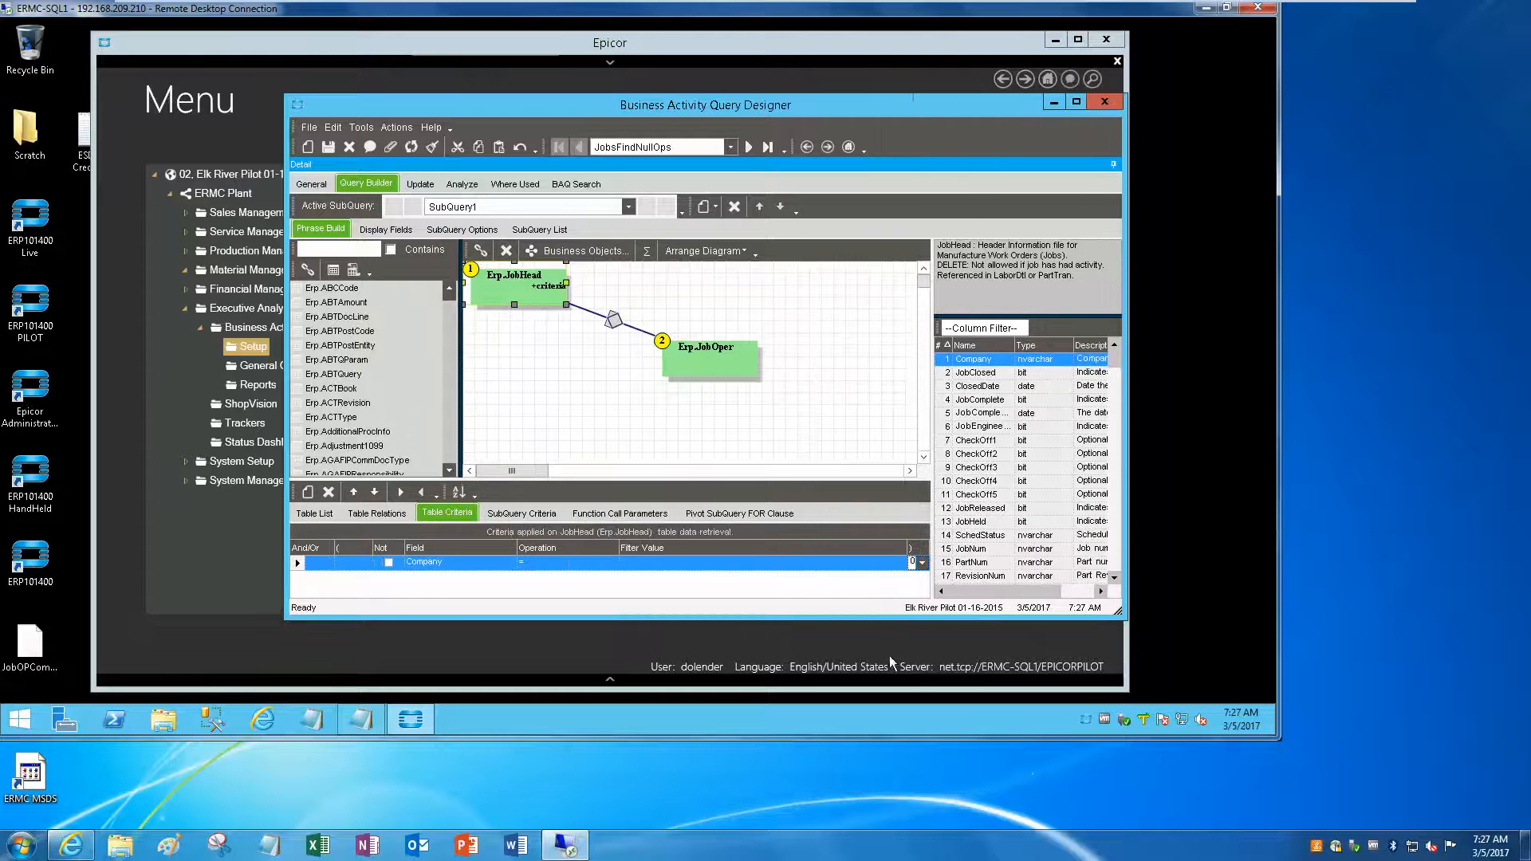
{"action": "mouse_move", "coordinate": [910, 562]}
{"action": "left_click_drag", "start_coordinate": [907, 546], "coordinate": [909, 573]}
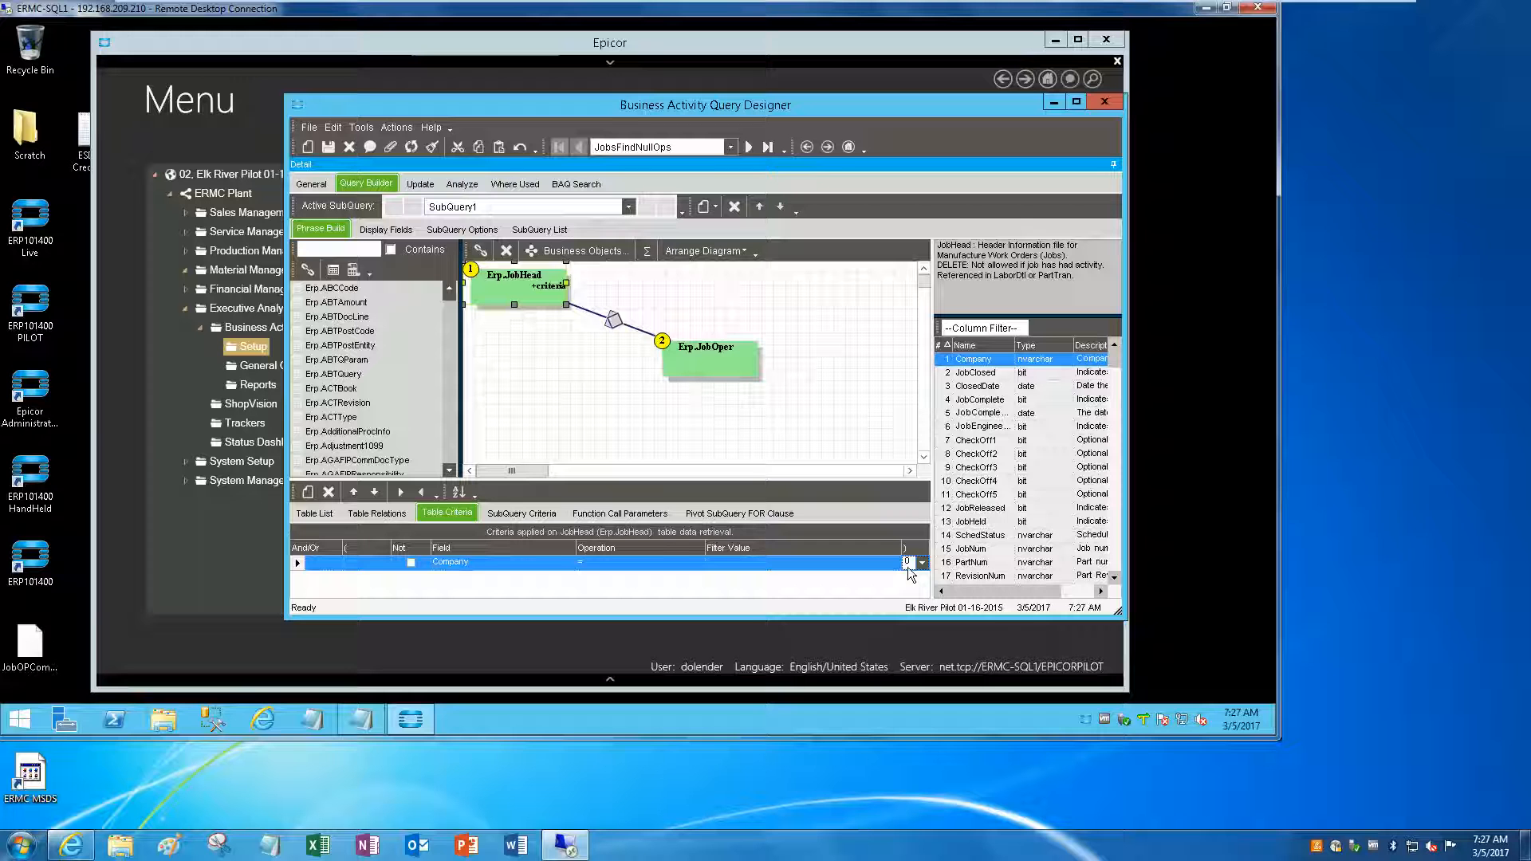
{"action": "left_click", "coordinate": [907, 562]}
{"action": "left_click", "coordinate": [752, 568]}
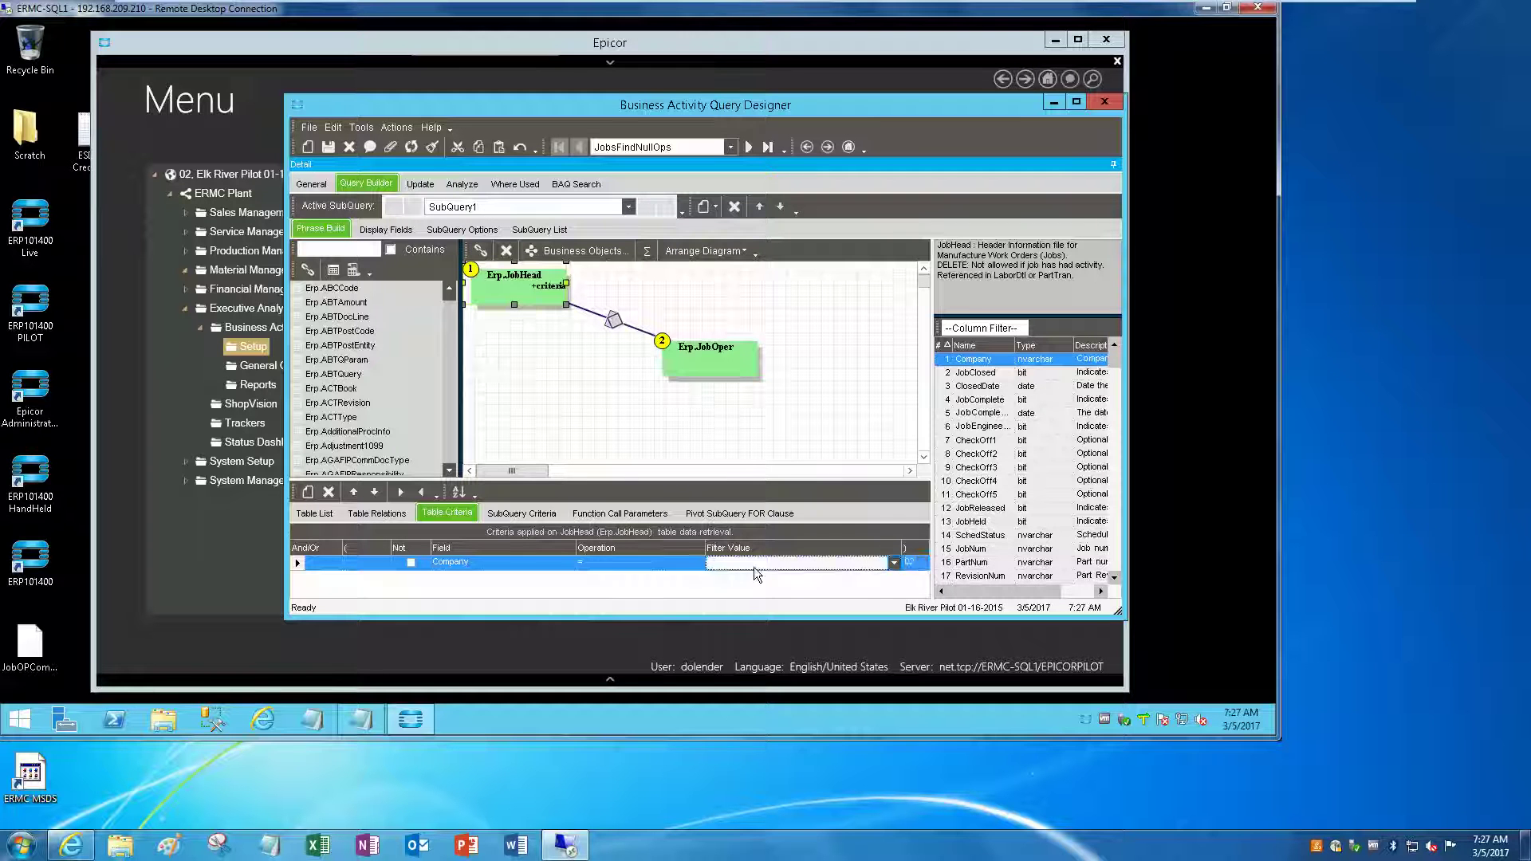
{"action": "left_click", "coordinate": [909, 562]}
{"action": "left_click", "coordinate": [920, 571]}
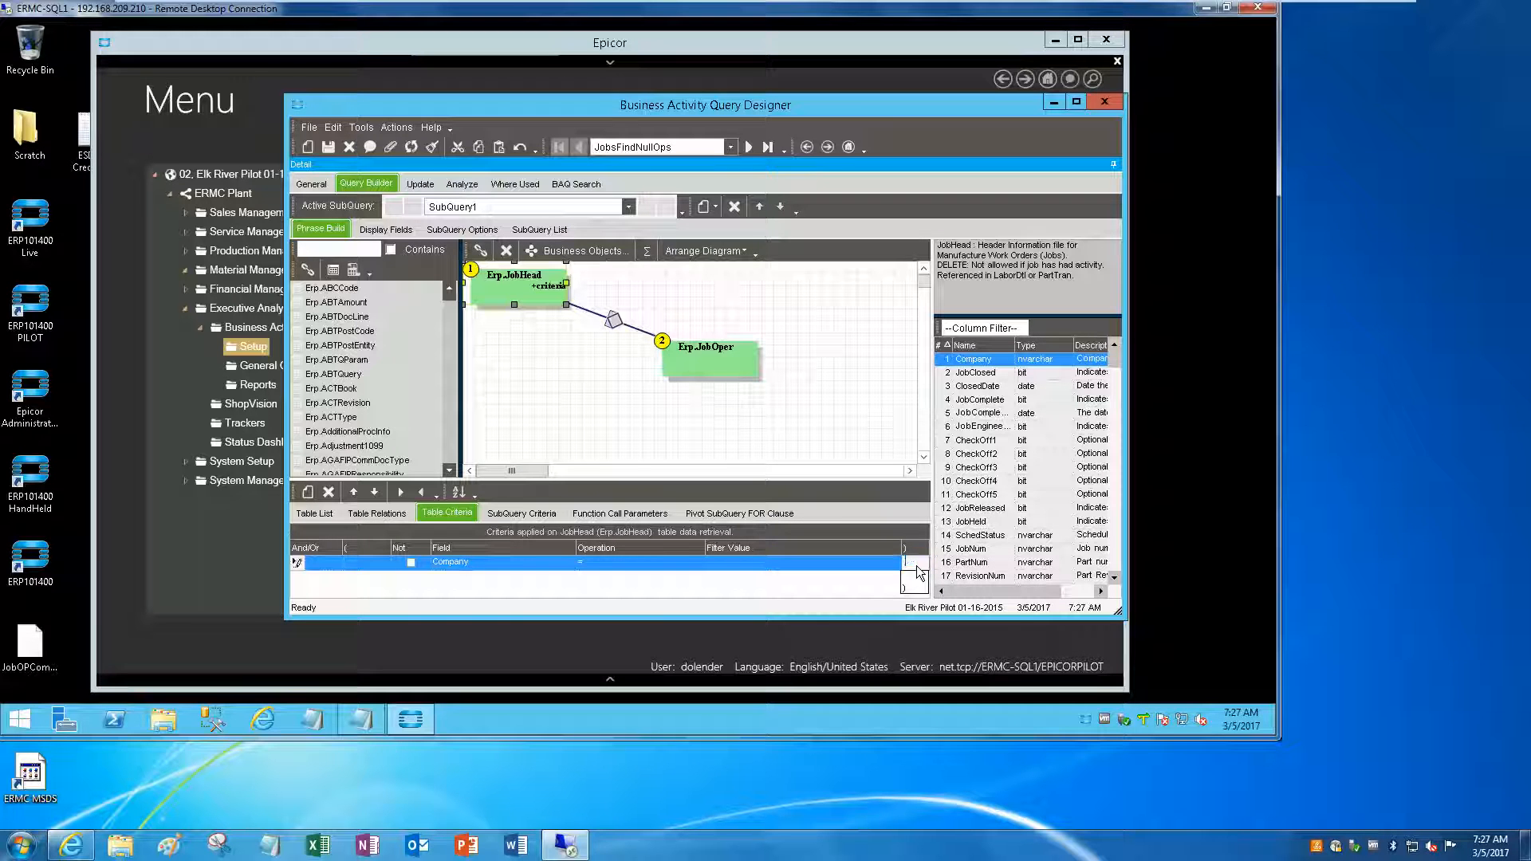
Set the Company filter value to the constant 02 and start a second criterion row.
{"action": "left_click", "coordinate": [731, 567]}
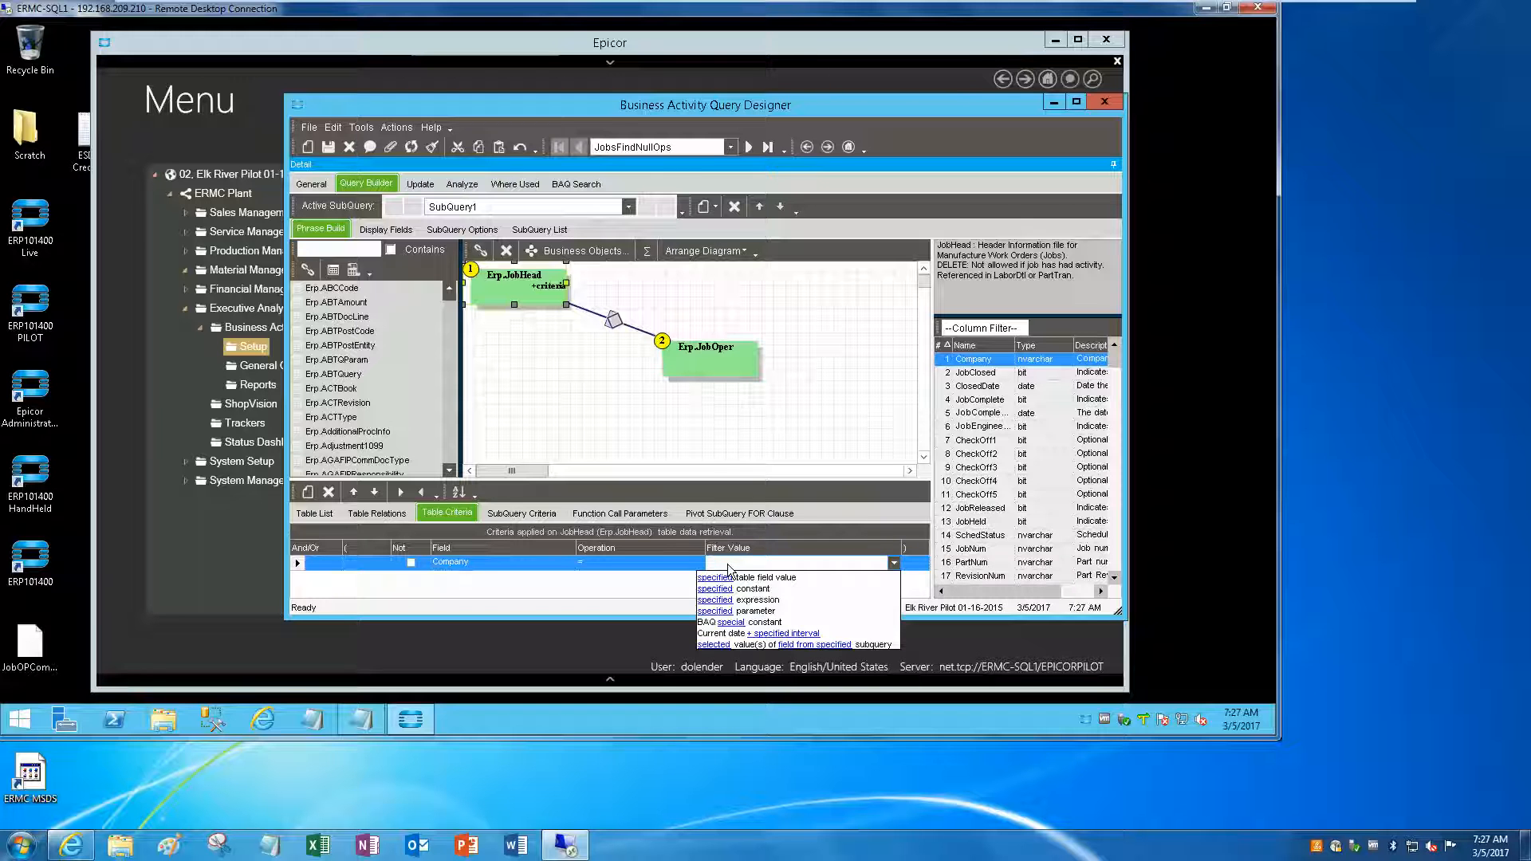
{"action": "left_click", "coordinate": [727, 564]}
{"action": "left_click", "coordinate": [727, 563]}
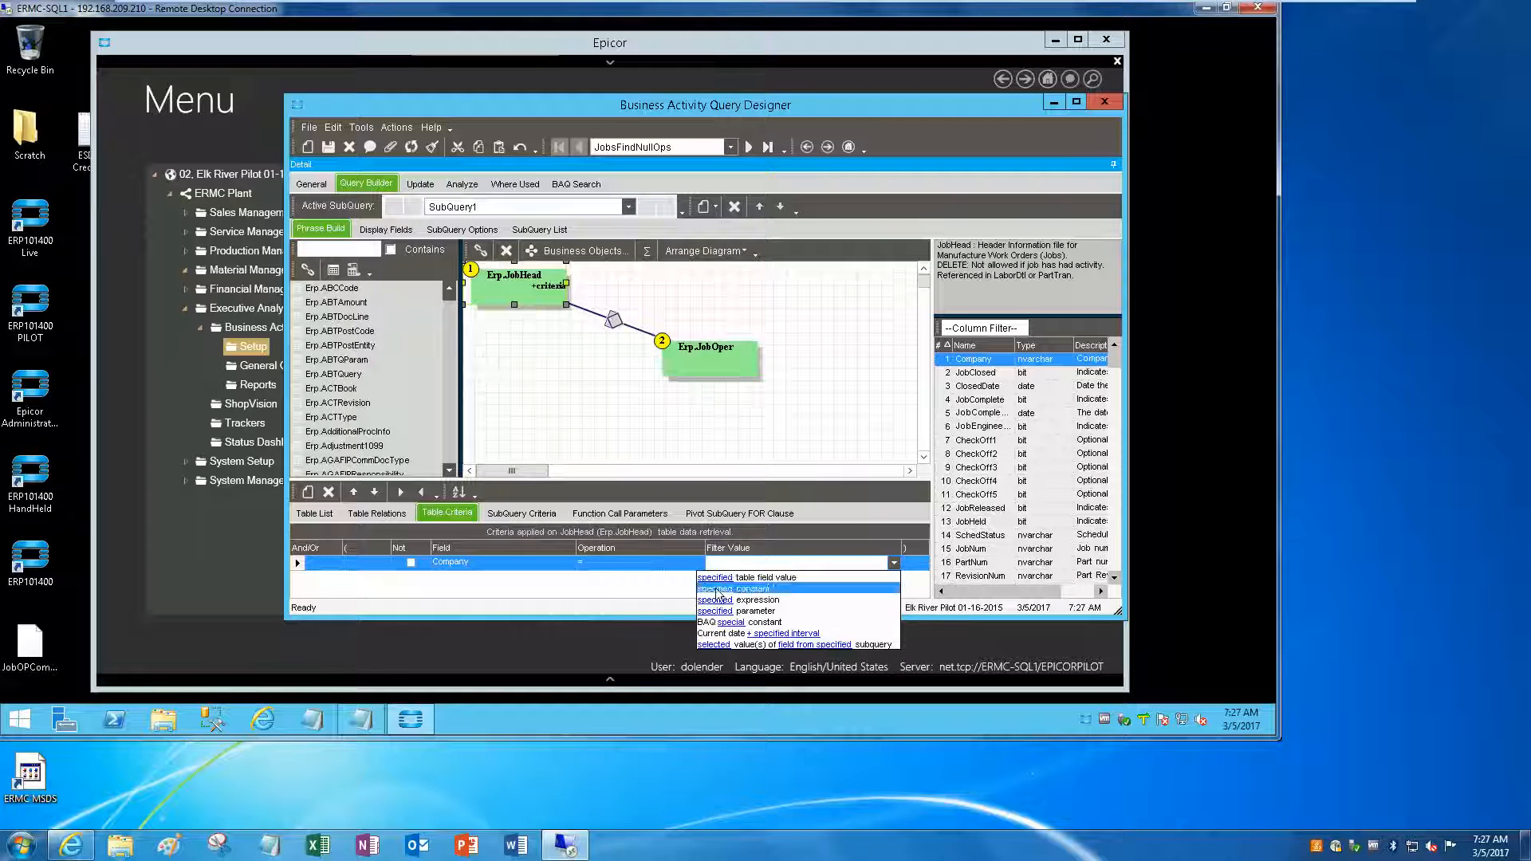
{"action": "left_click", "coordinate": [722, 565]}
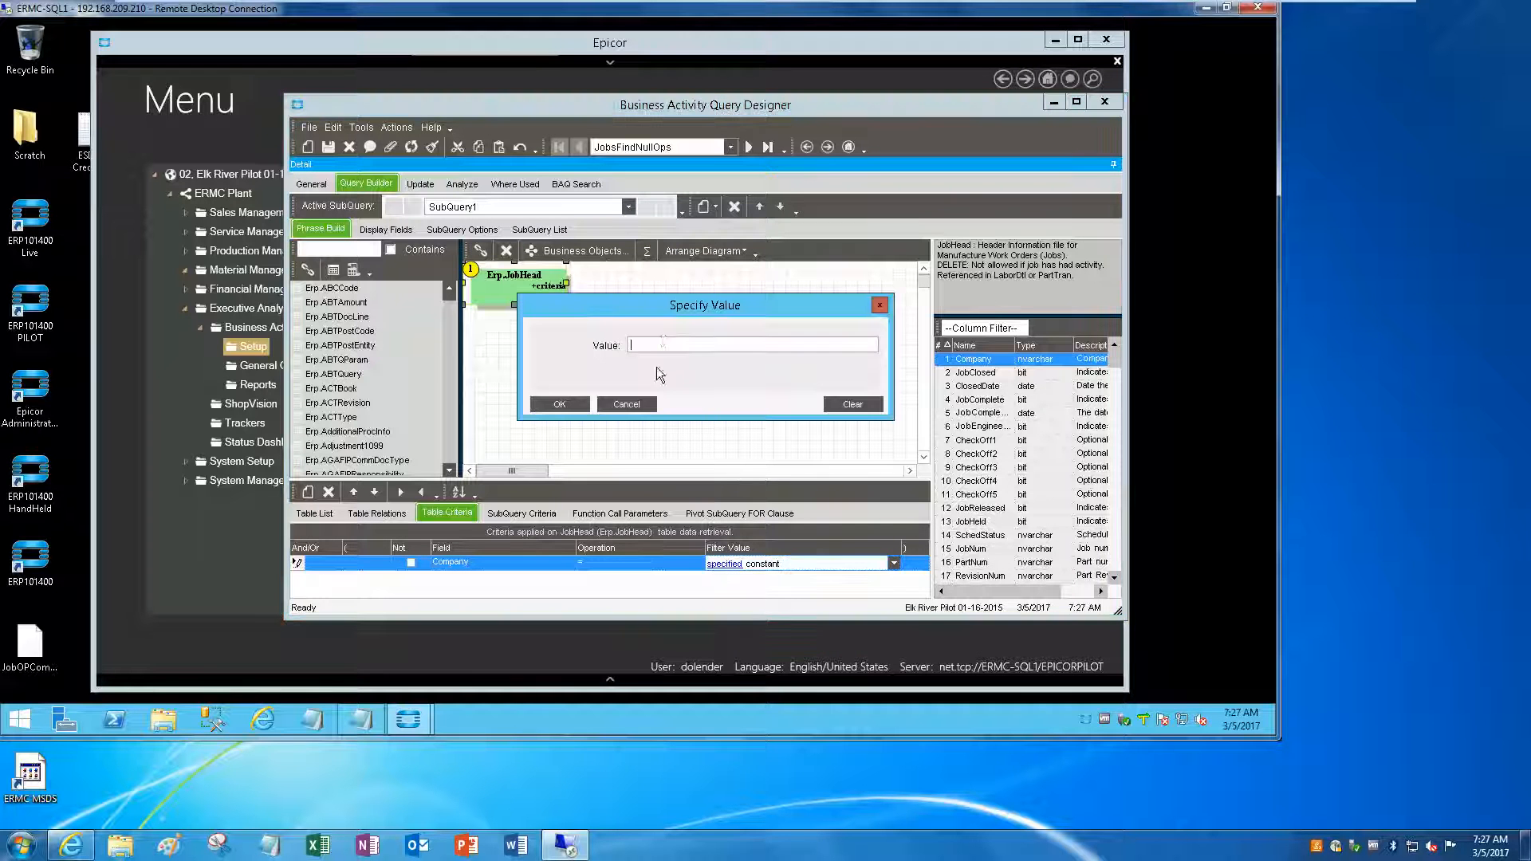
{"action": "type", "text": "02"}
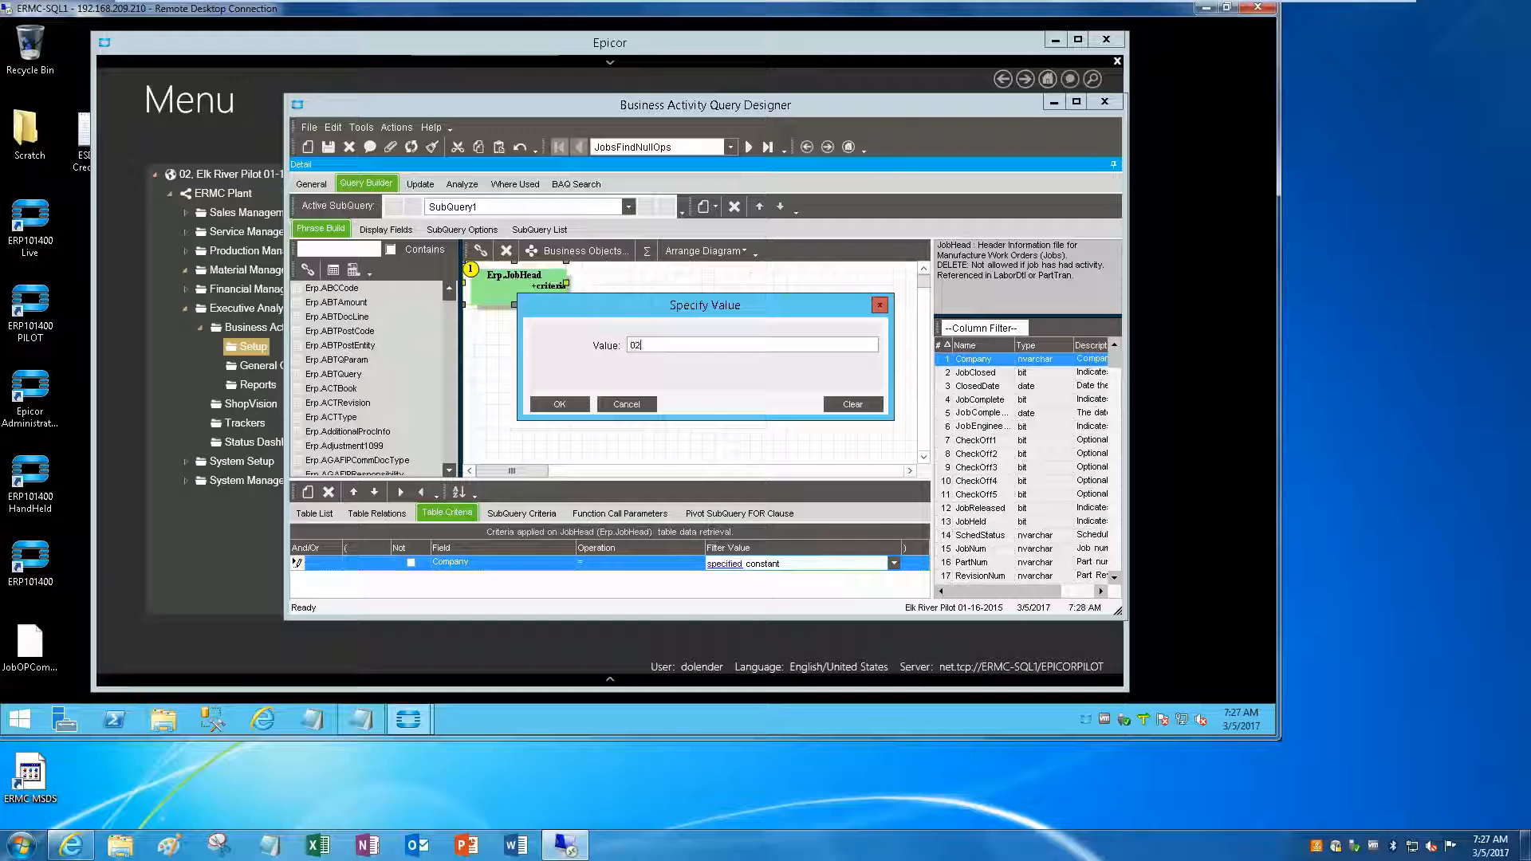
{"action": "left_click", "coordinate": [557, 403]}
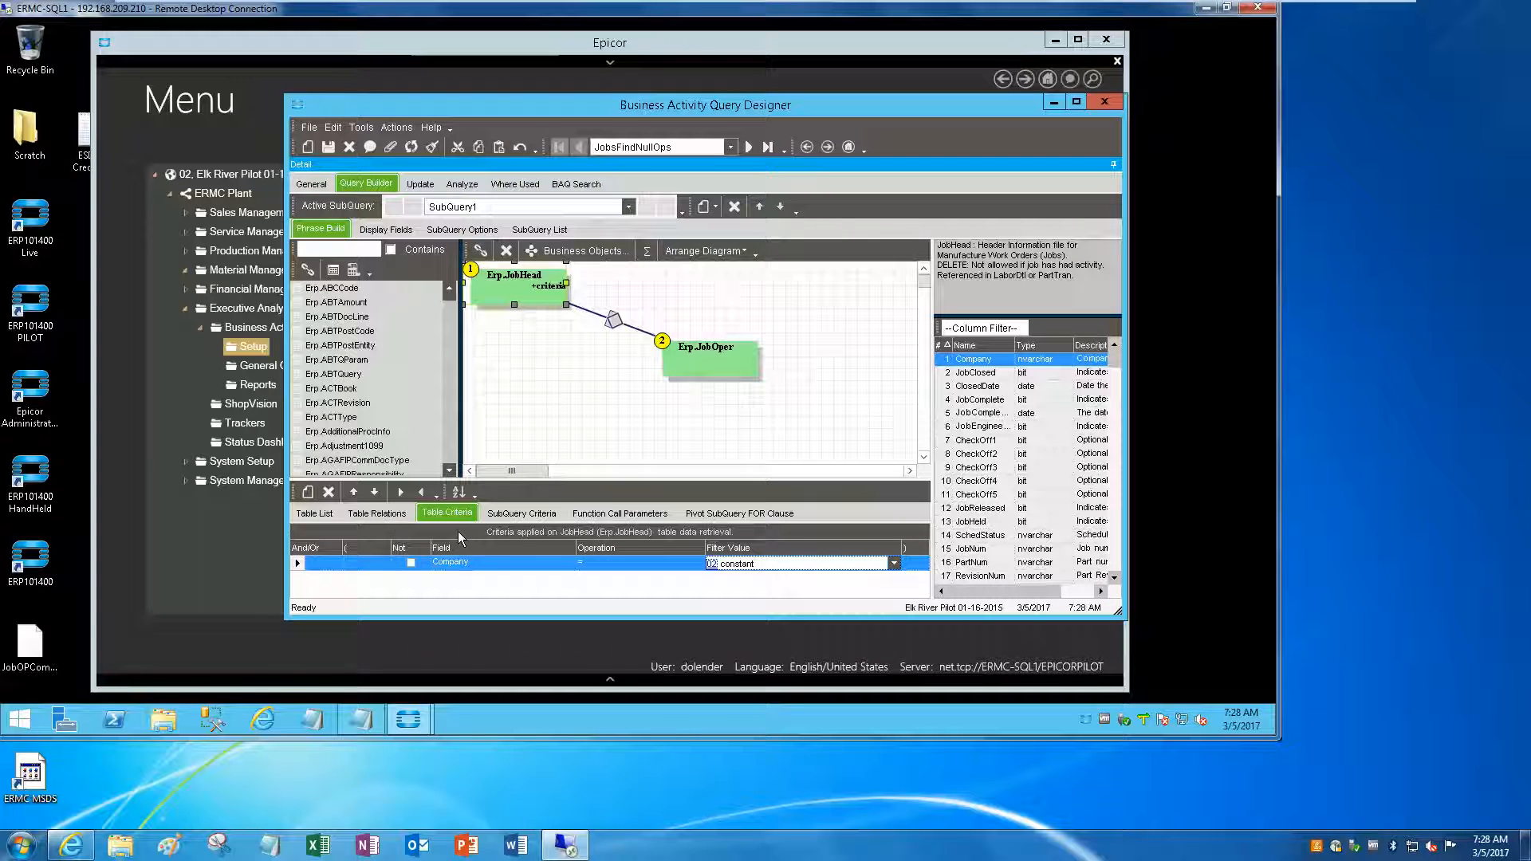
{"action": "left_click", "coordinate": [307, 491]}
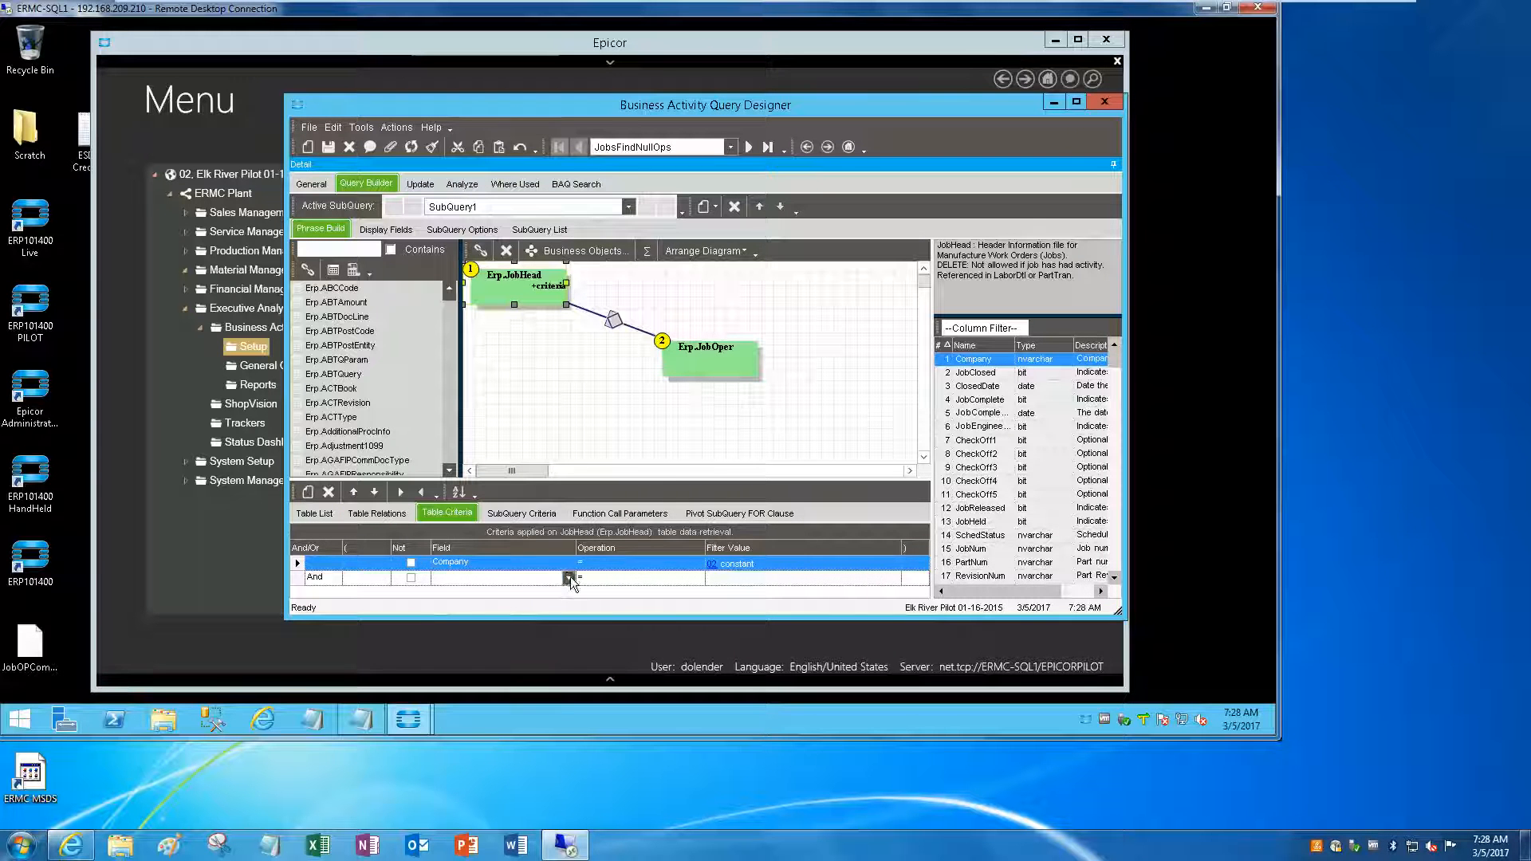
Make the new criterion JobClosed equal to the specified constant false.
{"action": "left_click", "coordinate": [567, 579]}
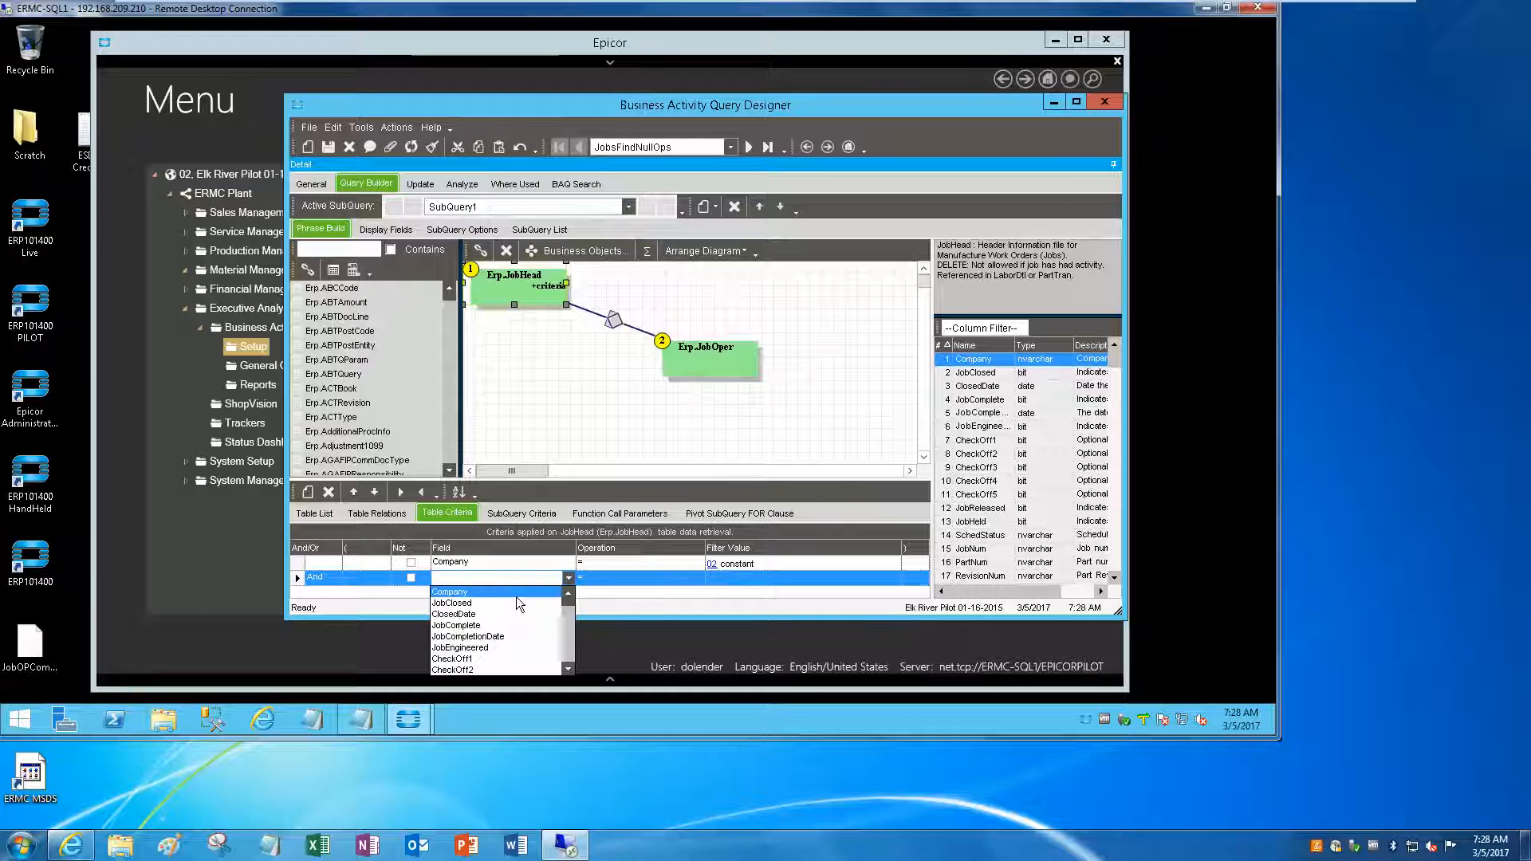
{"action": "left_click", "coordinate": [515, 602]}
{"action": "left_click", "coordinate": [726, 581]}
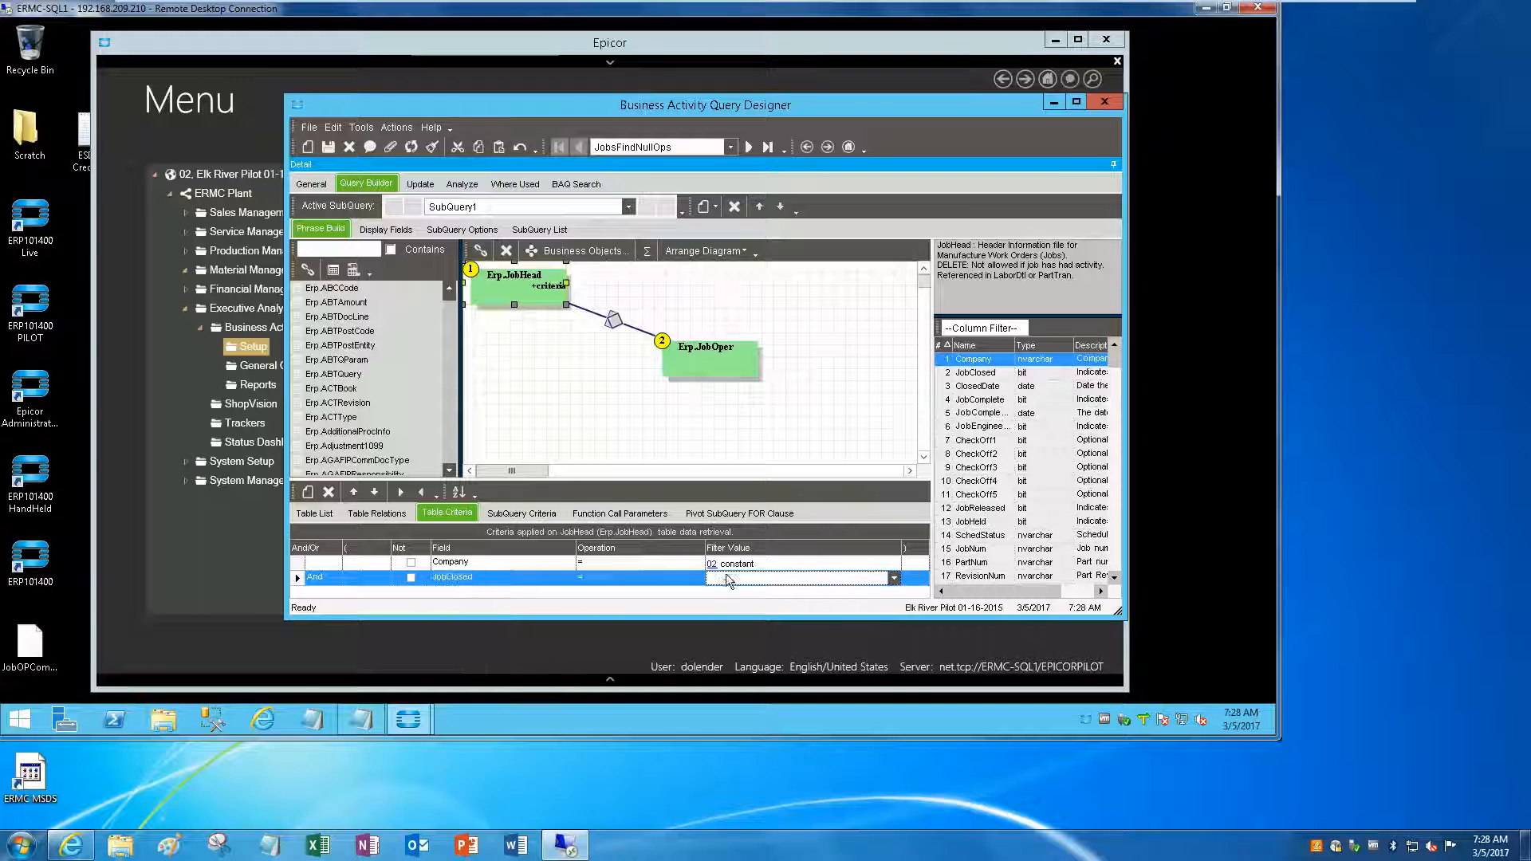
{"action": "left_click", "coordinate": [726, 579]}
{"action": "left_click", "coordinate": [723, 591]}
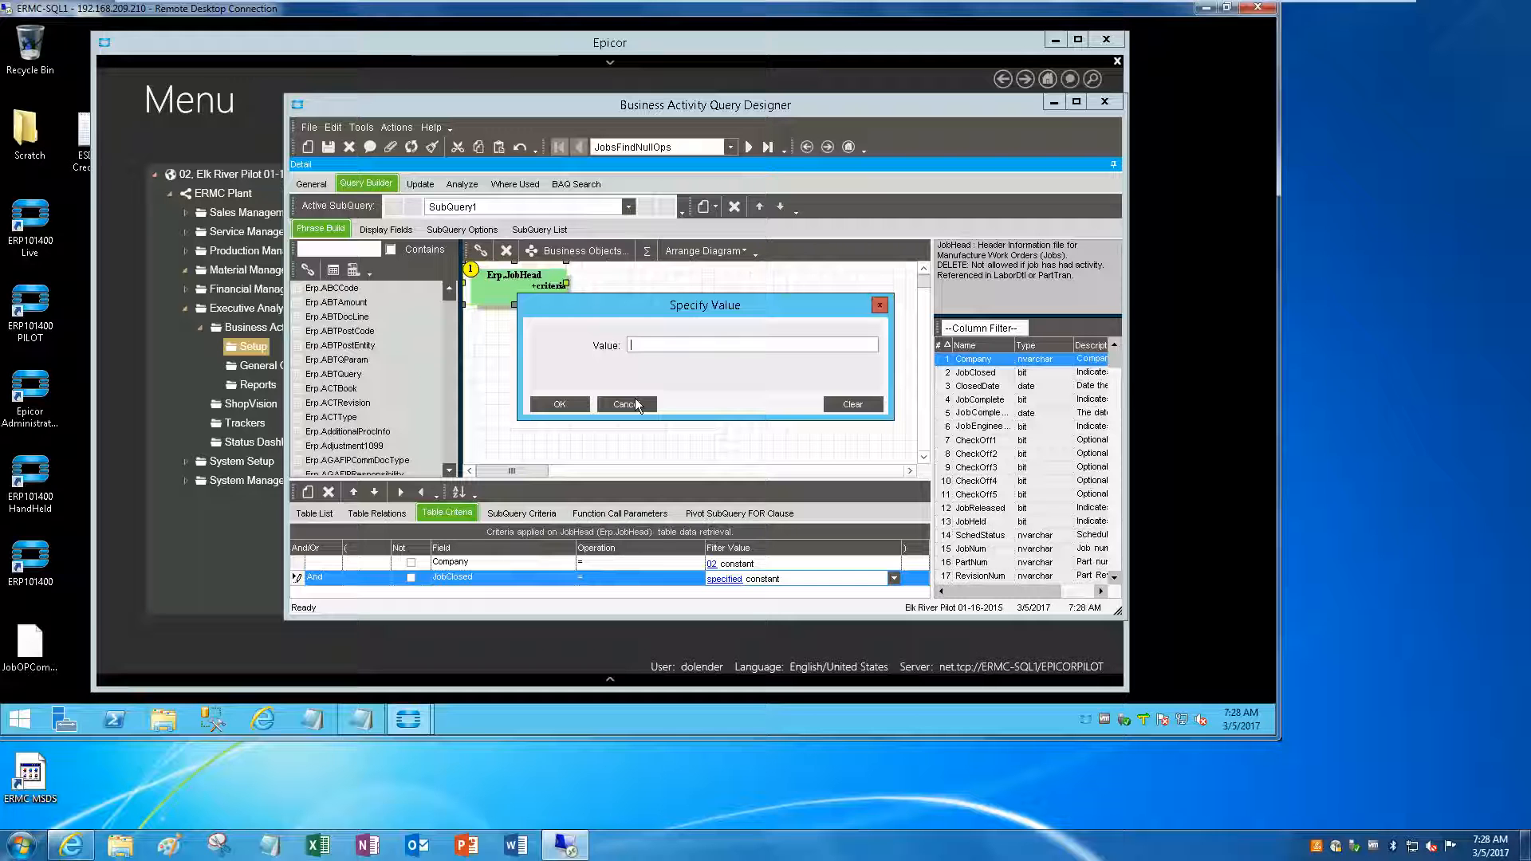
{"action": "type", "text": "false"}
{"action": "left_click", "coordinate": [558, 403]}
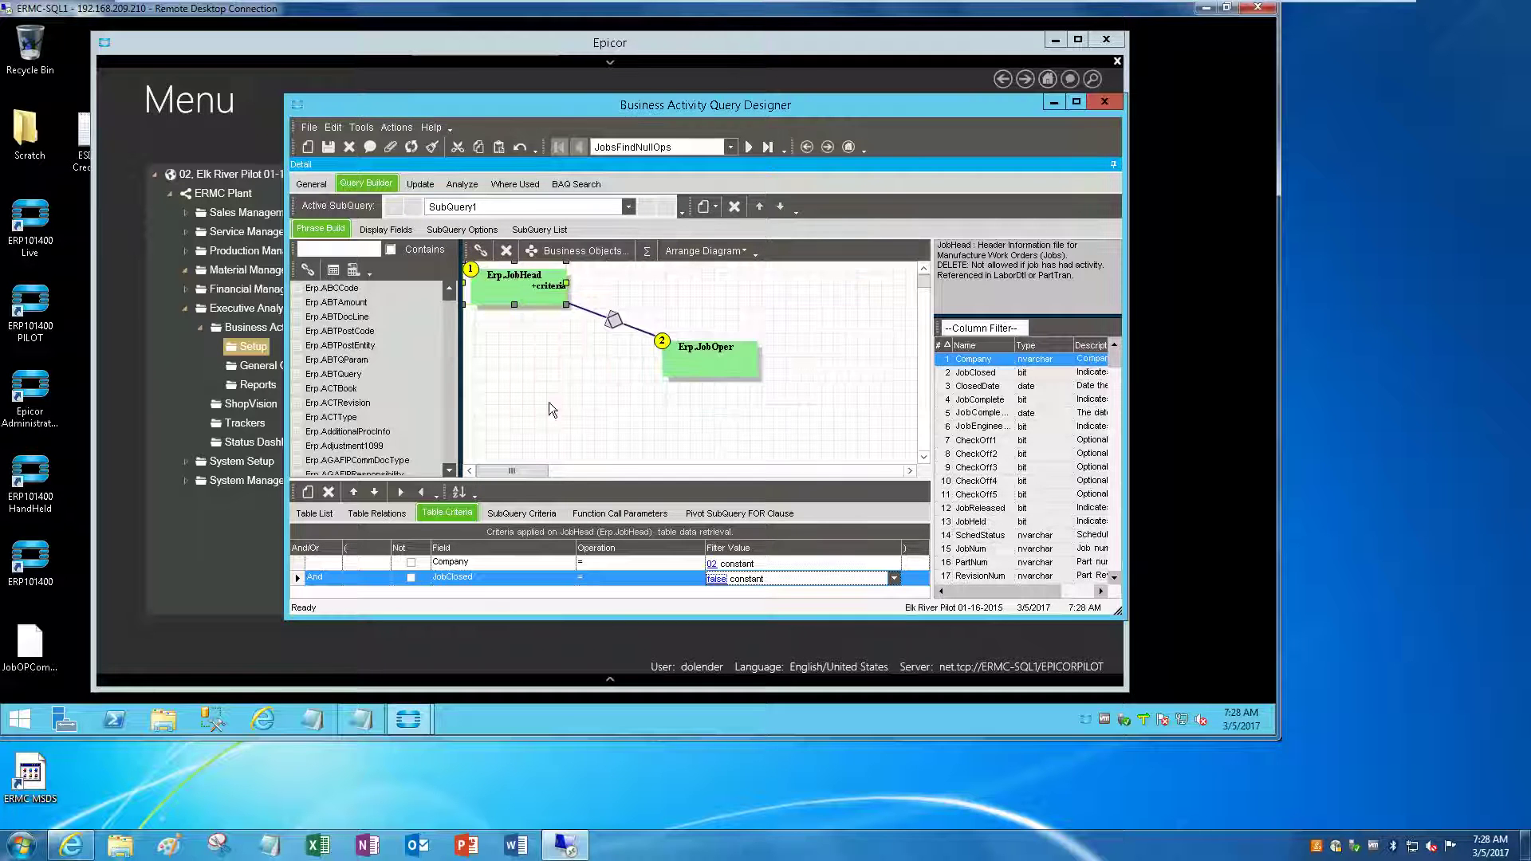
Delete the Company criterion, leaving only JobClosed = false on JobHead.
{"action": "left_click", "coordinate": [301, 562]}
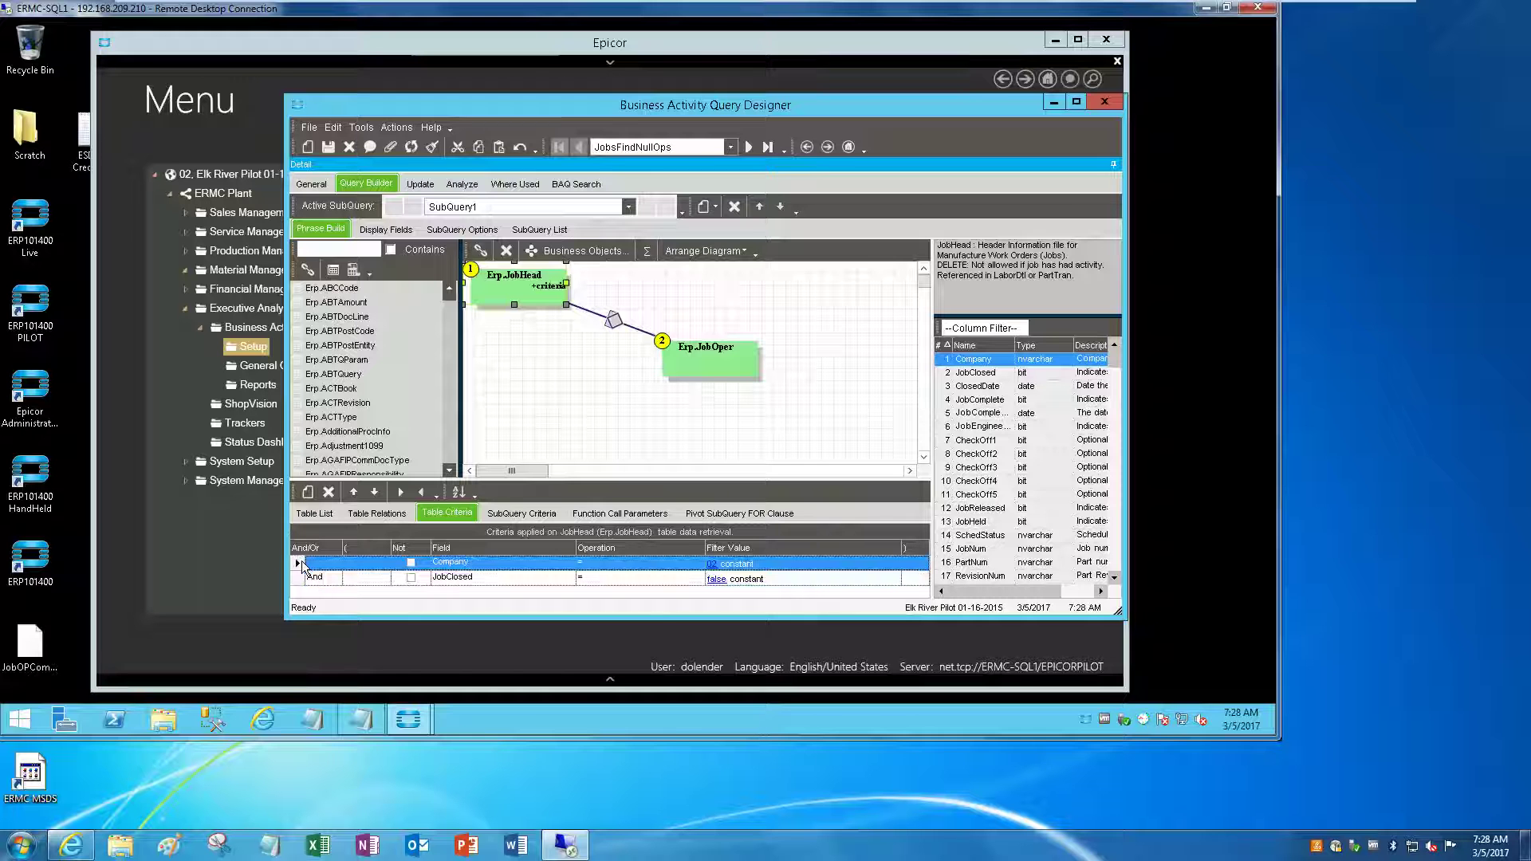
{"action": "left_click", "coordinate": [328, 492]}
{"action": "left_click", "coordinate": [673, 385]}
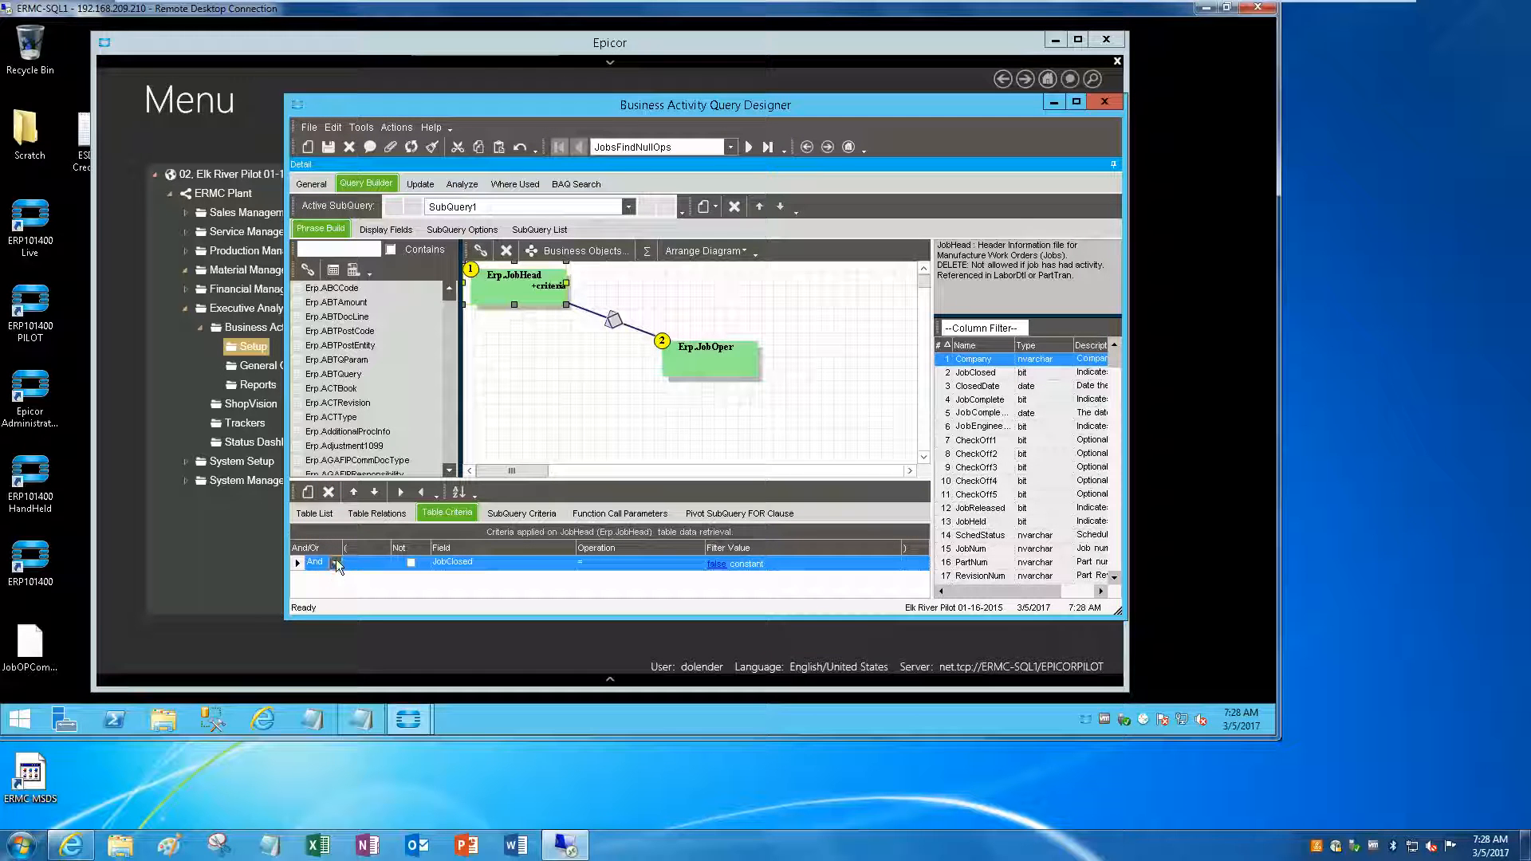
{"action": "left_click", "coordinate": [334, 562]}
Review the JobOper and JobHead criteria and join, then move to Display Fields column selection.
{"action": "left_click", "coordinate": [688, 365]}
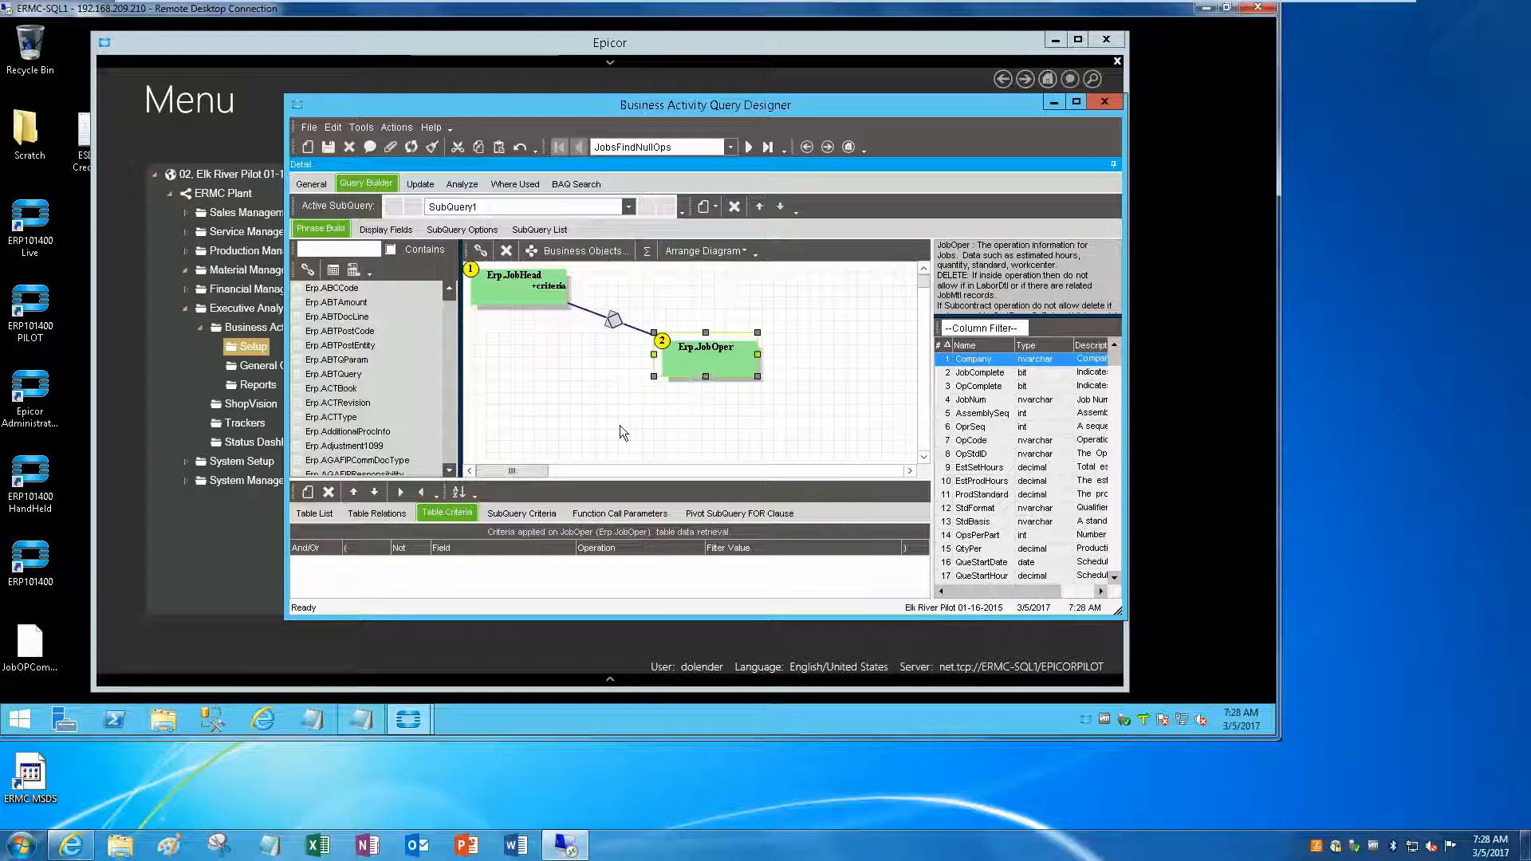
{"action": "left_click", "coordinate": [614, 322]}
{"action": "left_click", "coordinate": [496, 291]}
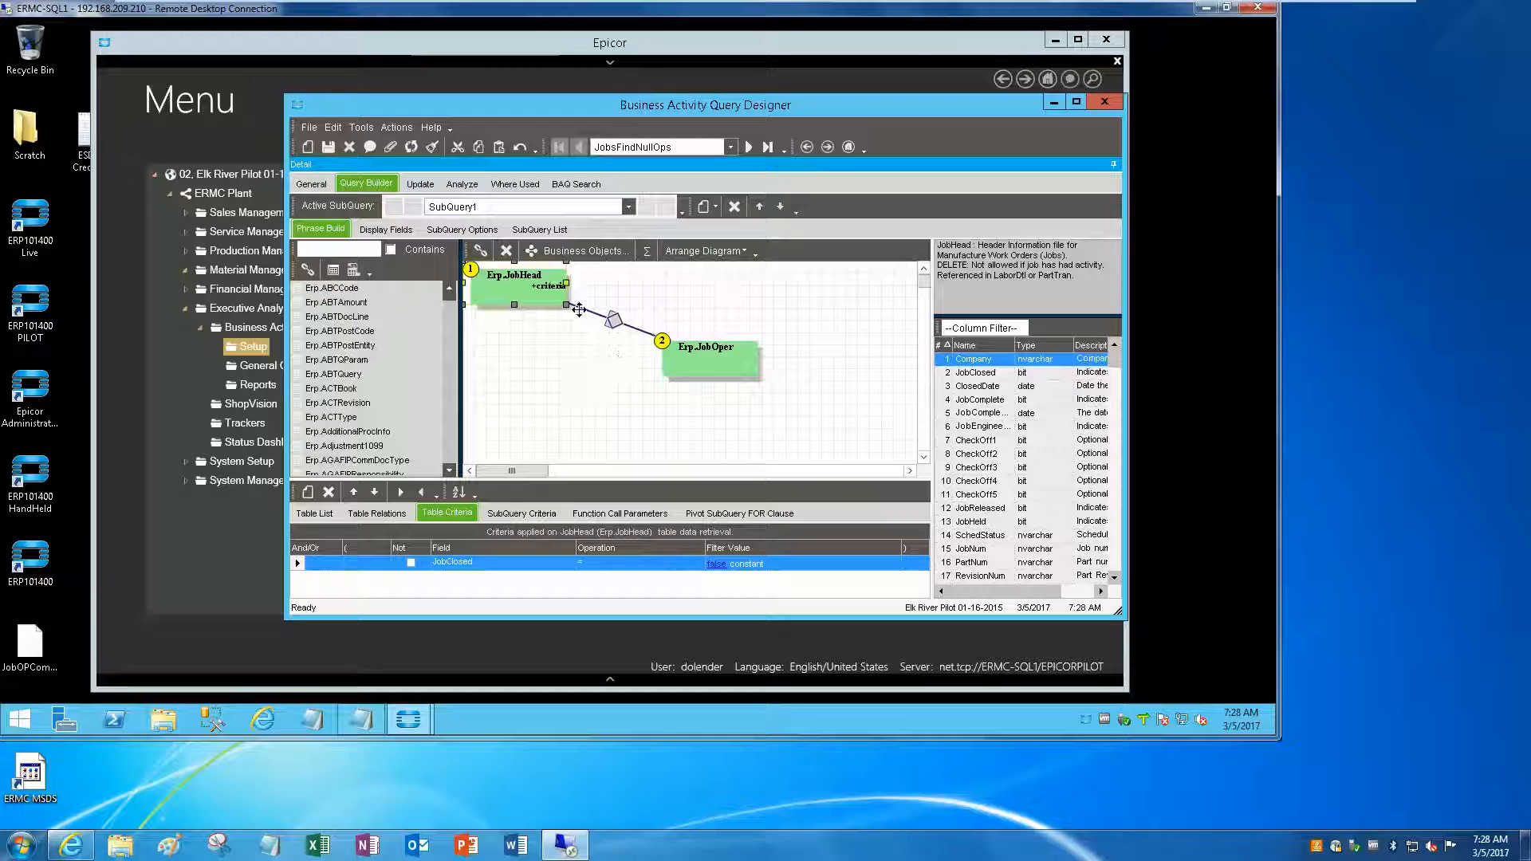
{"action": "left_click", "coordinate": [711, 359]}
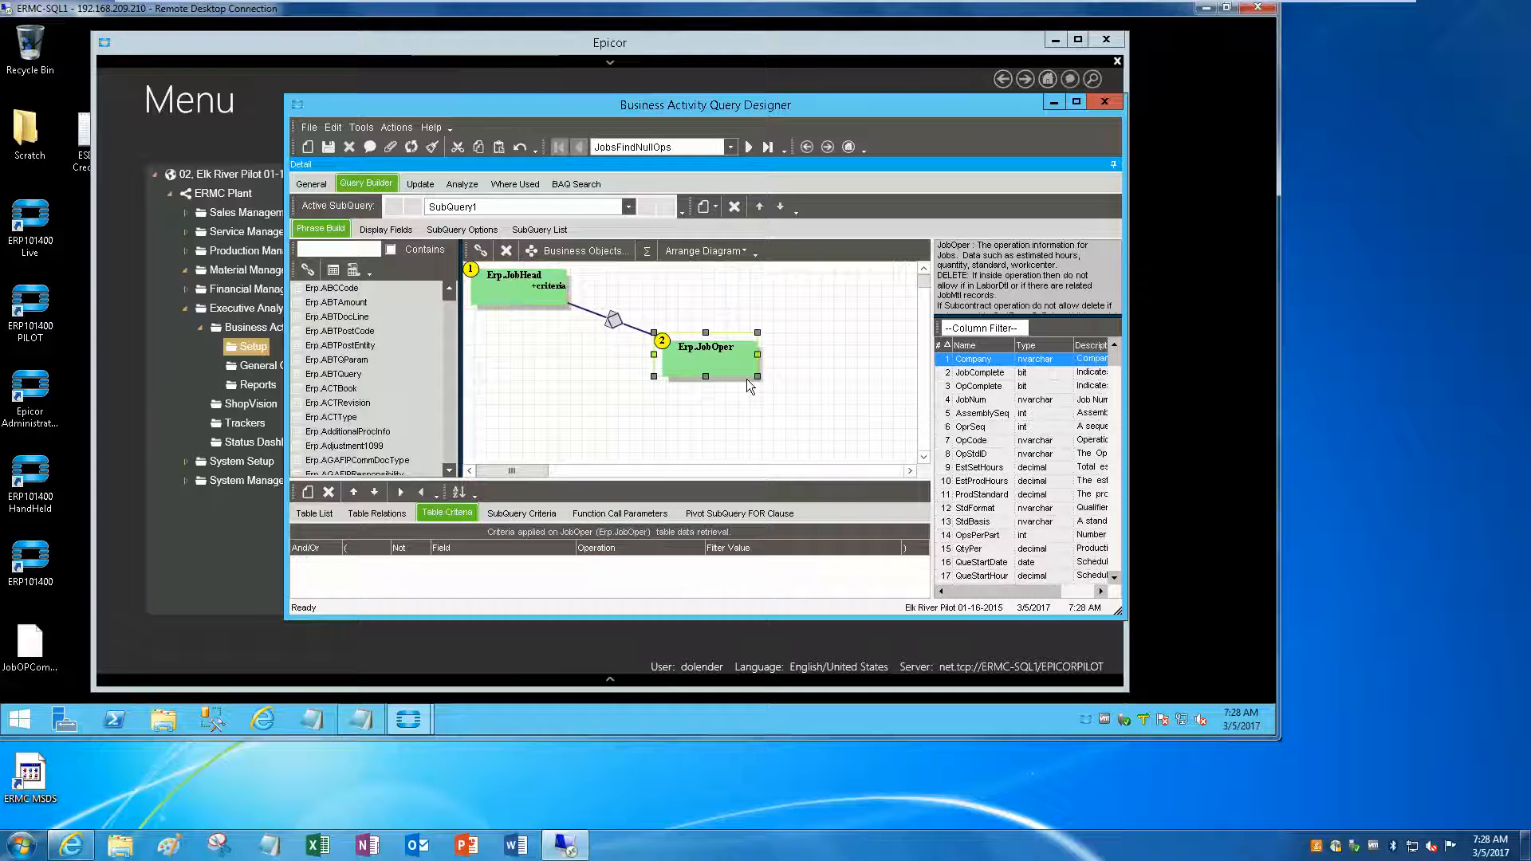
{"action": "left_click", "coordinate": [383, 229]}
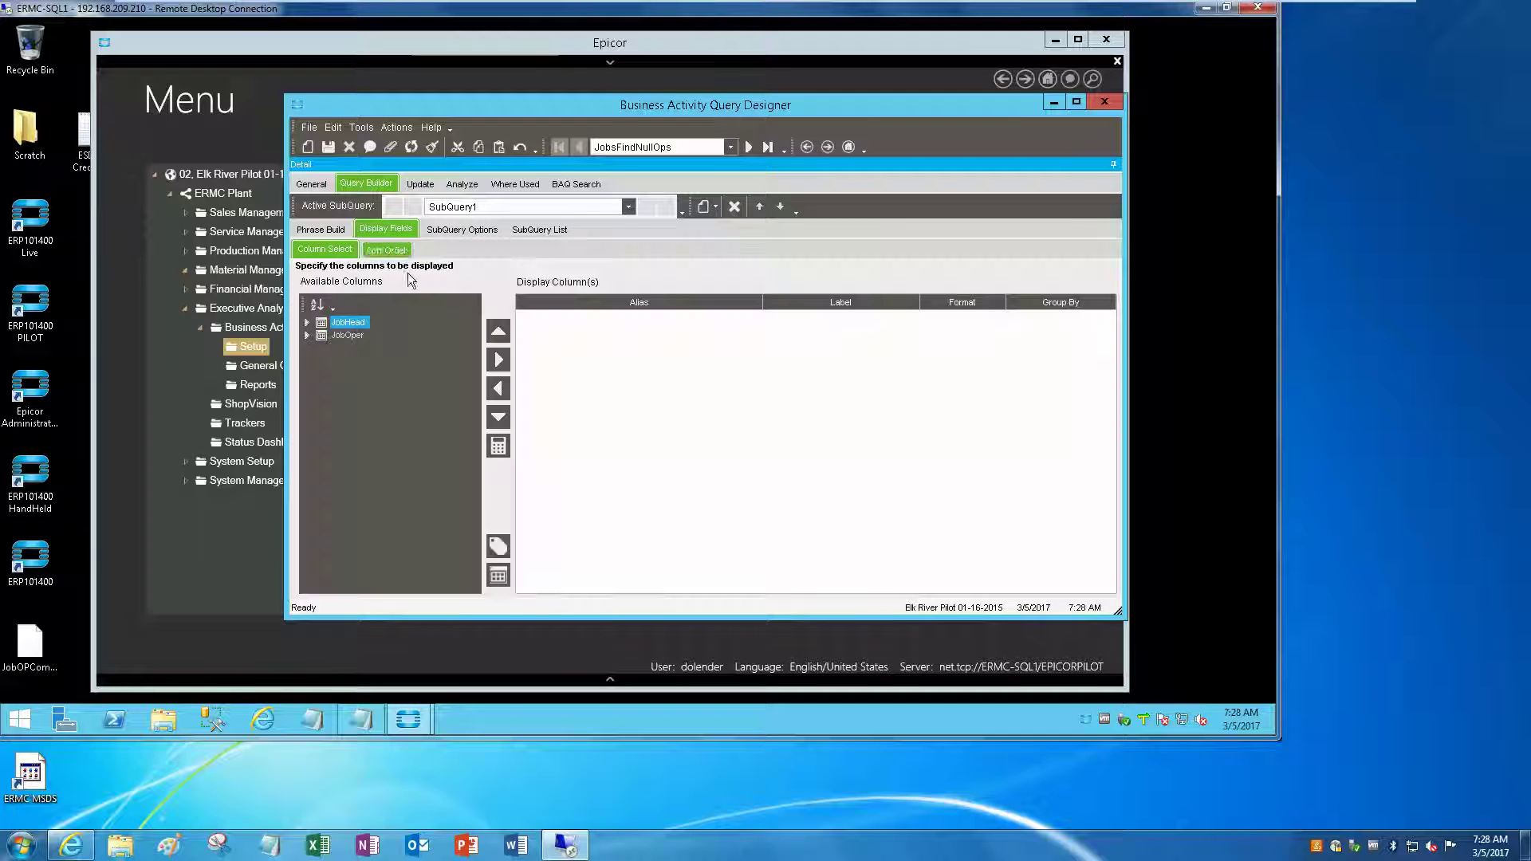
Add JobHead Company, JobNum, PartNum, RevisionNum and DrawNum as display columns.
{"action": "left_click", "coordinate": [306, 324]}
{"action": "double_click", "coordinate": [365, 334]}
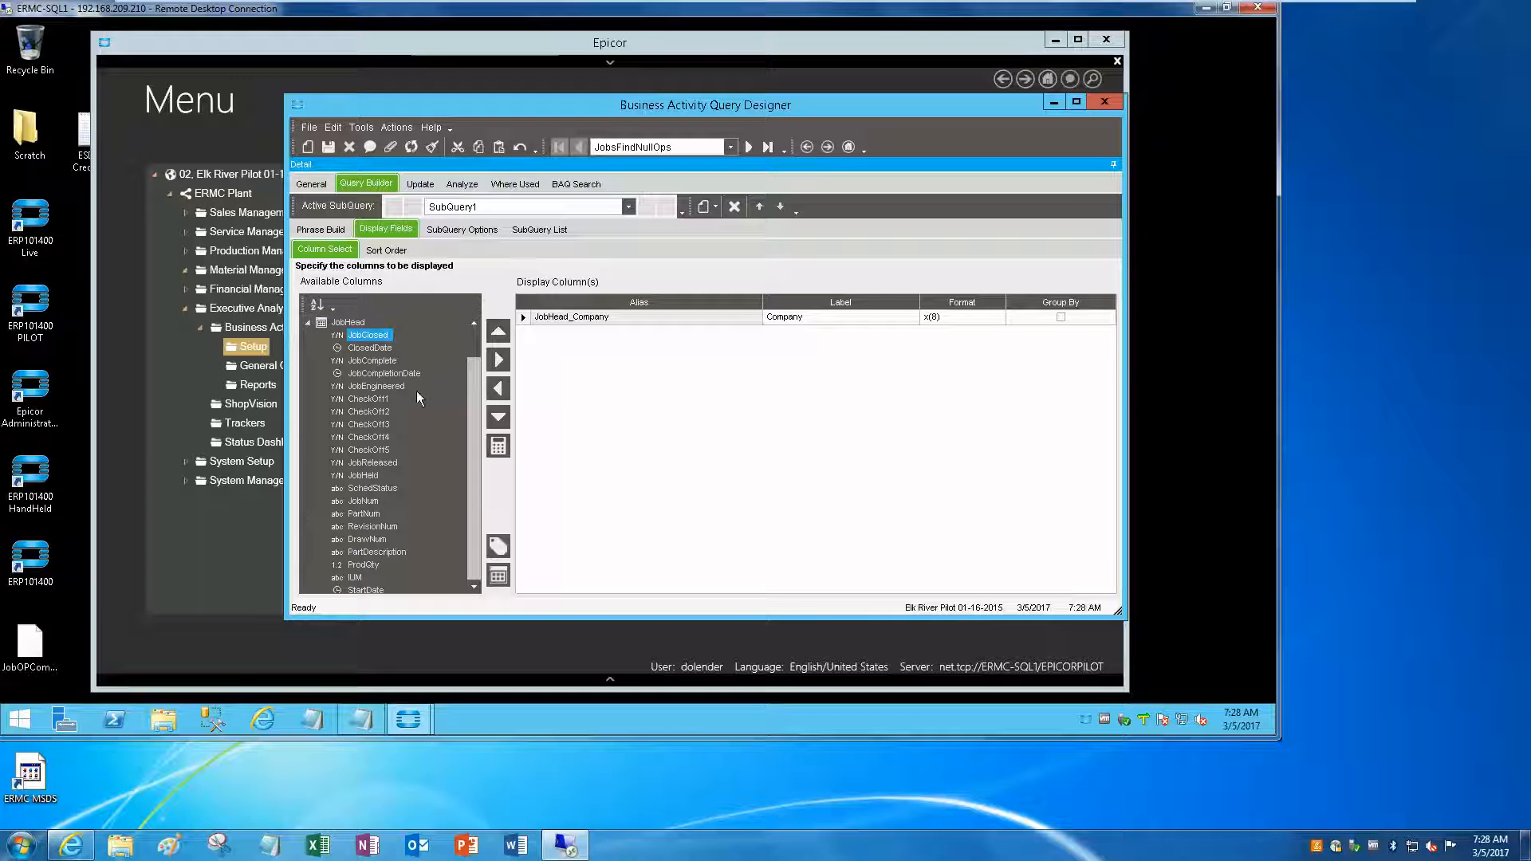
{"action": "double_click", "coordinate": [365, 502]}
{"action": "double_click", "coordinate": [365, 501]}
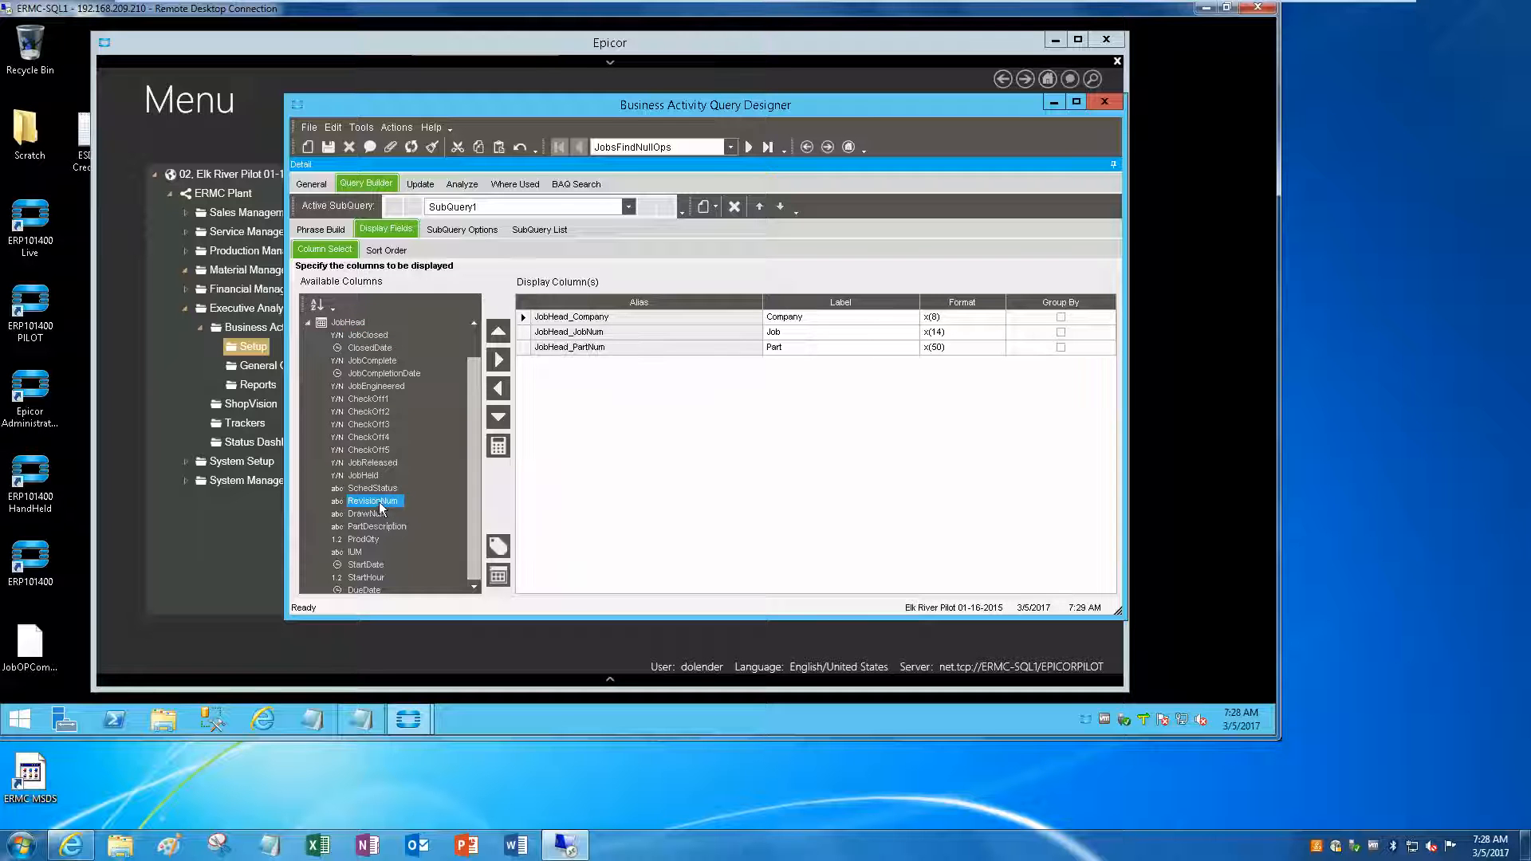
{"action": "double_click", "coordinate": [371, 501]}
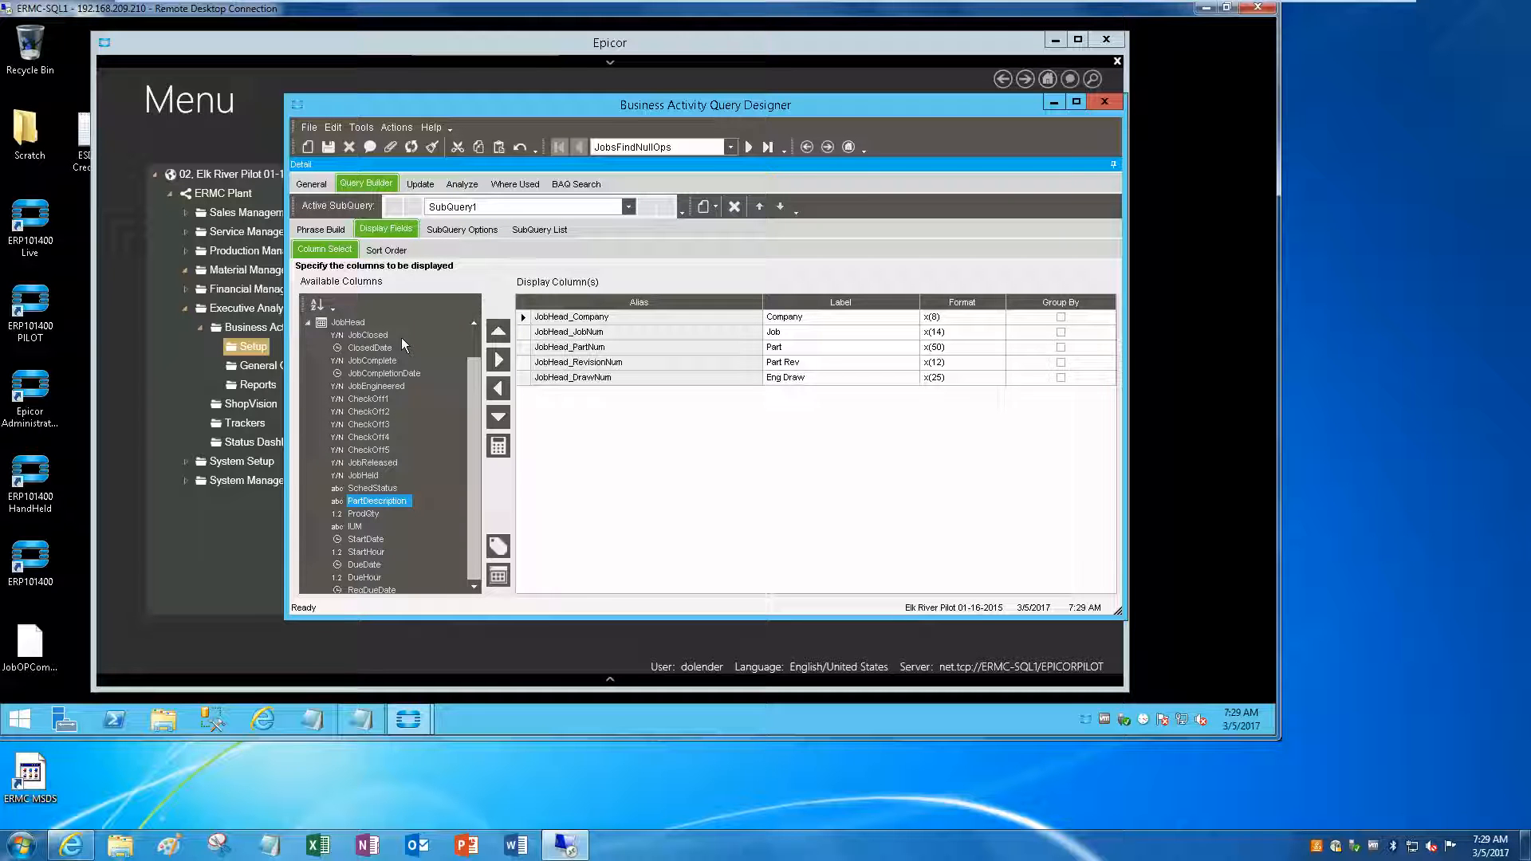
{"action": "left_click", "coordinate": [309, 323]}
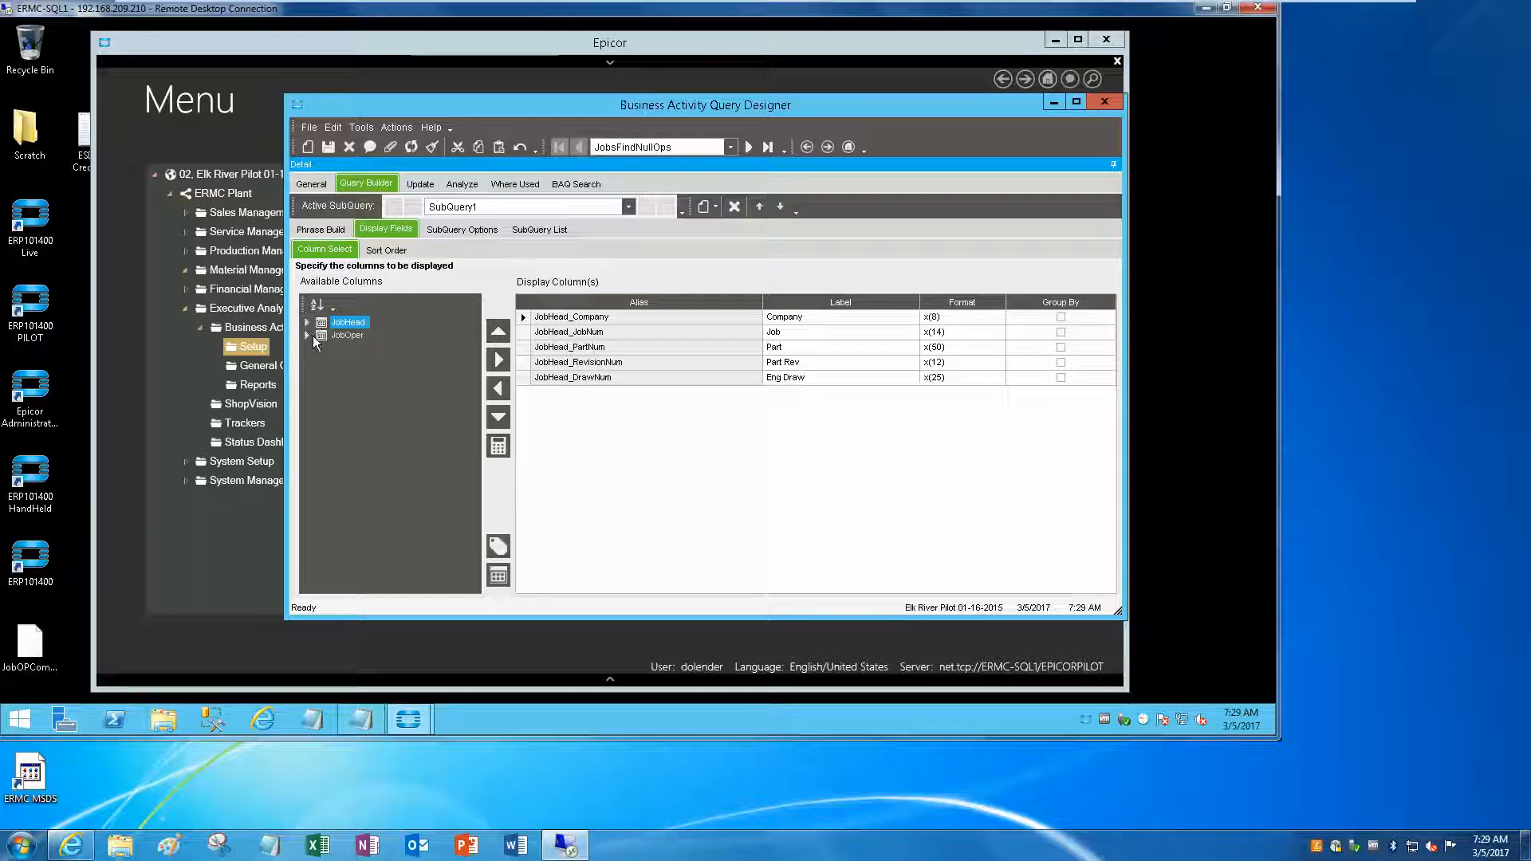
Add JobOper OprSeq, OpCode and OpStdID as display columns and save.
{"action": "left_click", "coordinate": [307, 335]}
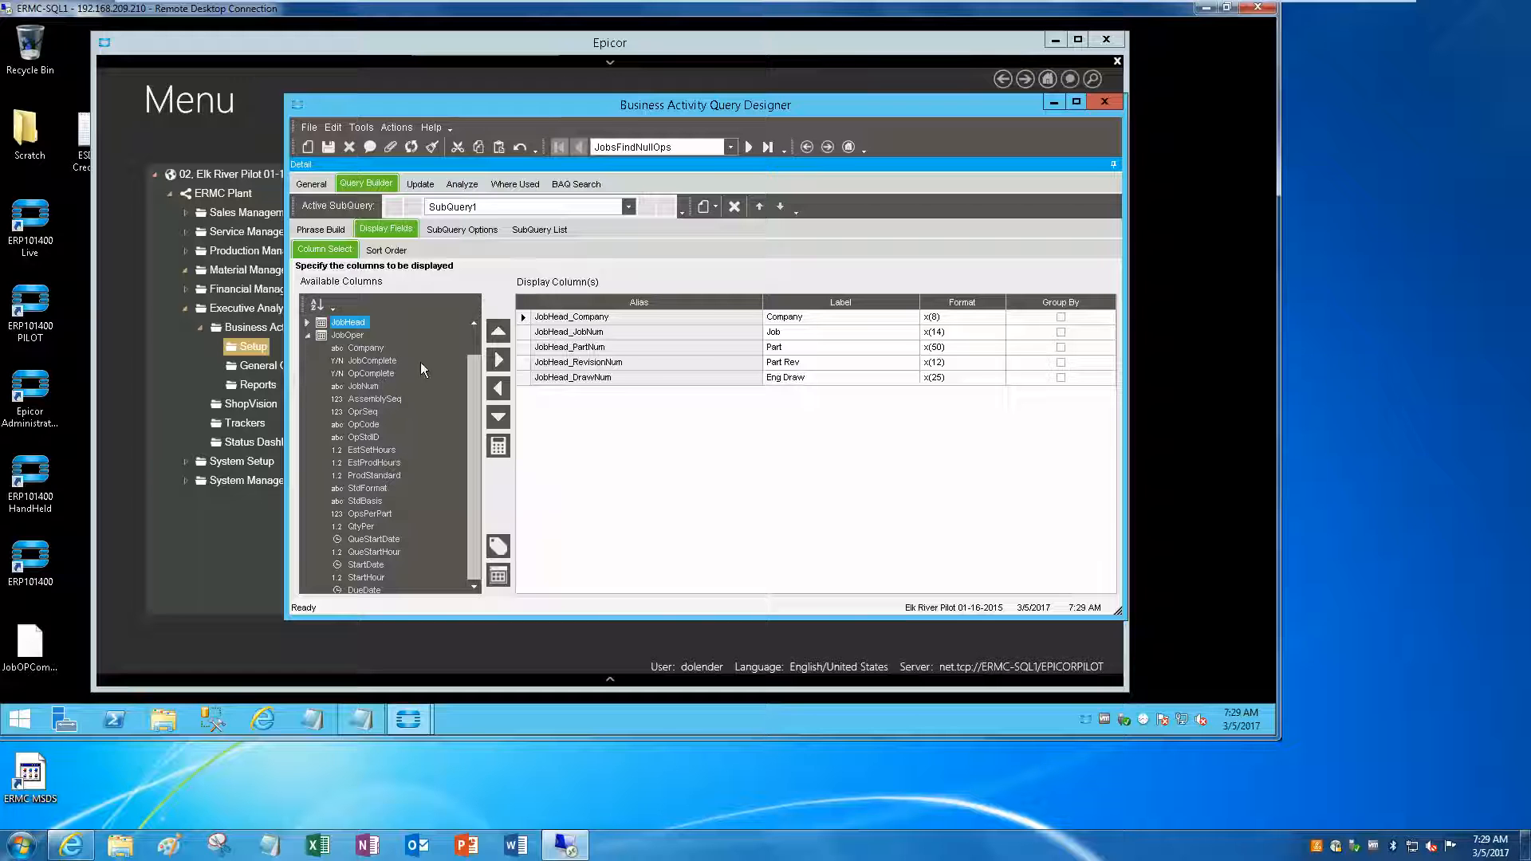
{"action": "double_click", "coordinate": [360, 410]}
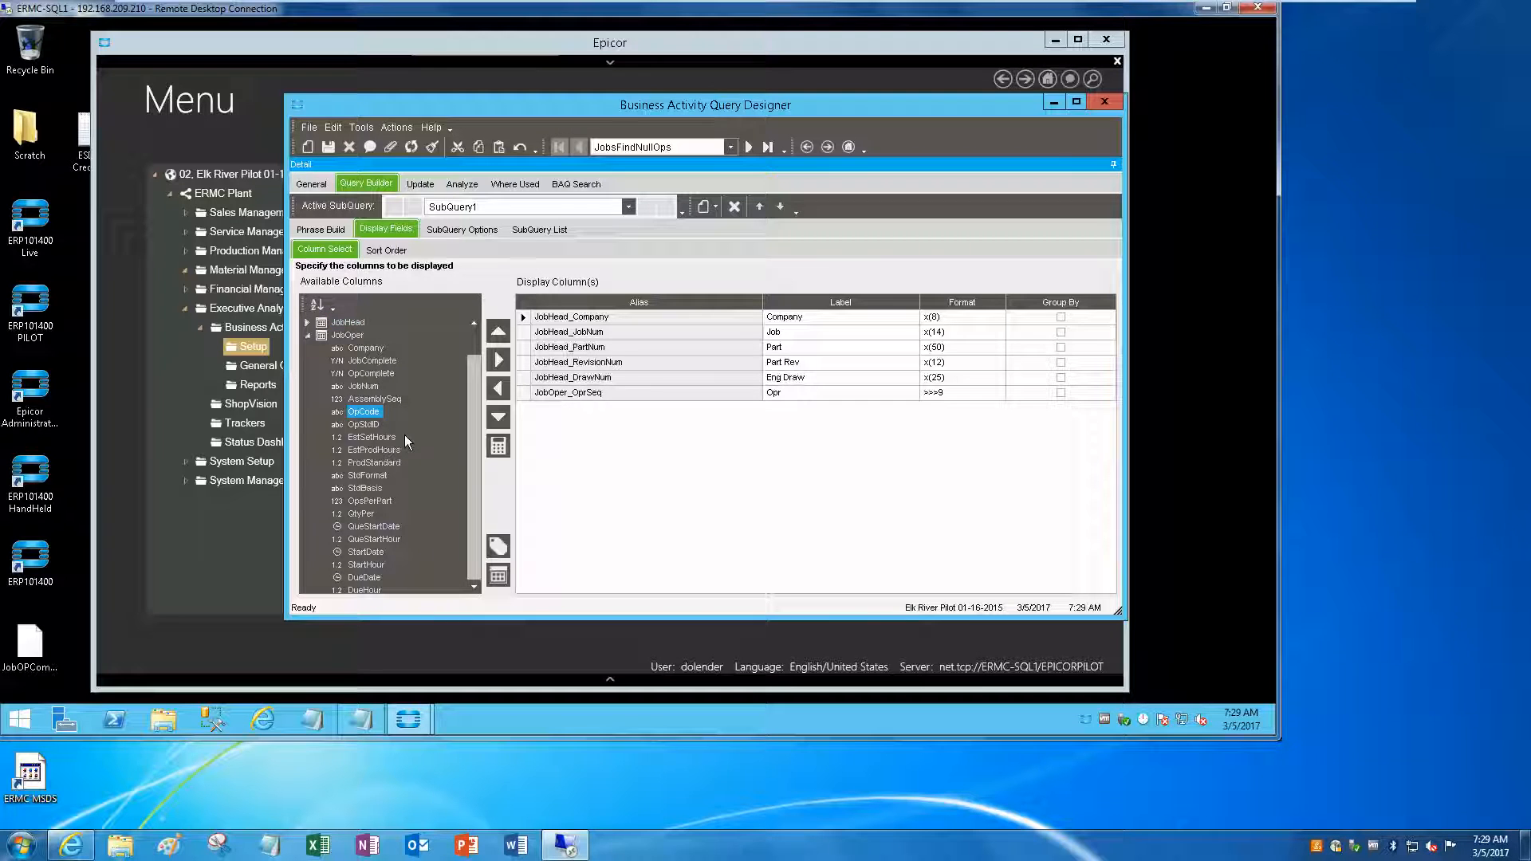
{"action": "double_click", "coordinate": [365, 411]}
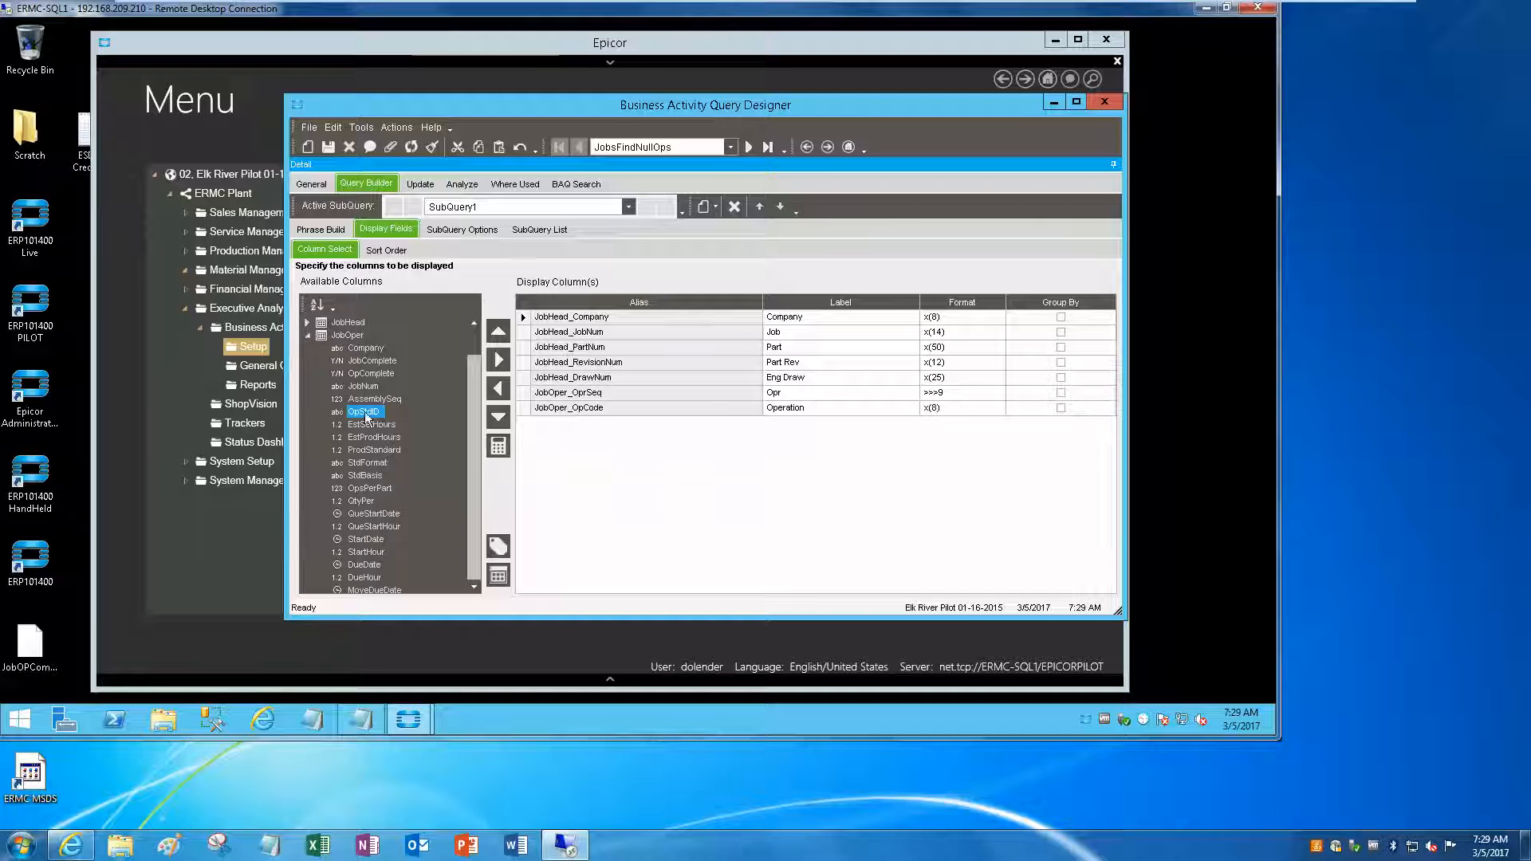
{"action": "double_click", "coordinate": [365, 411]}
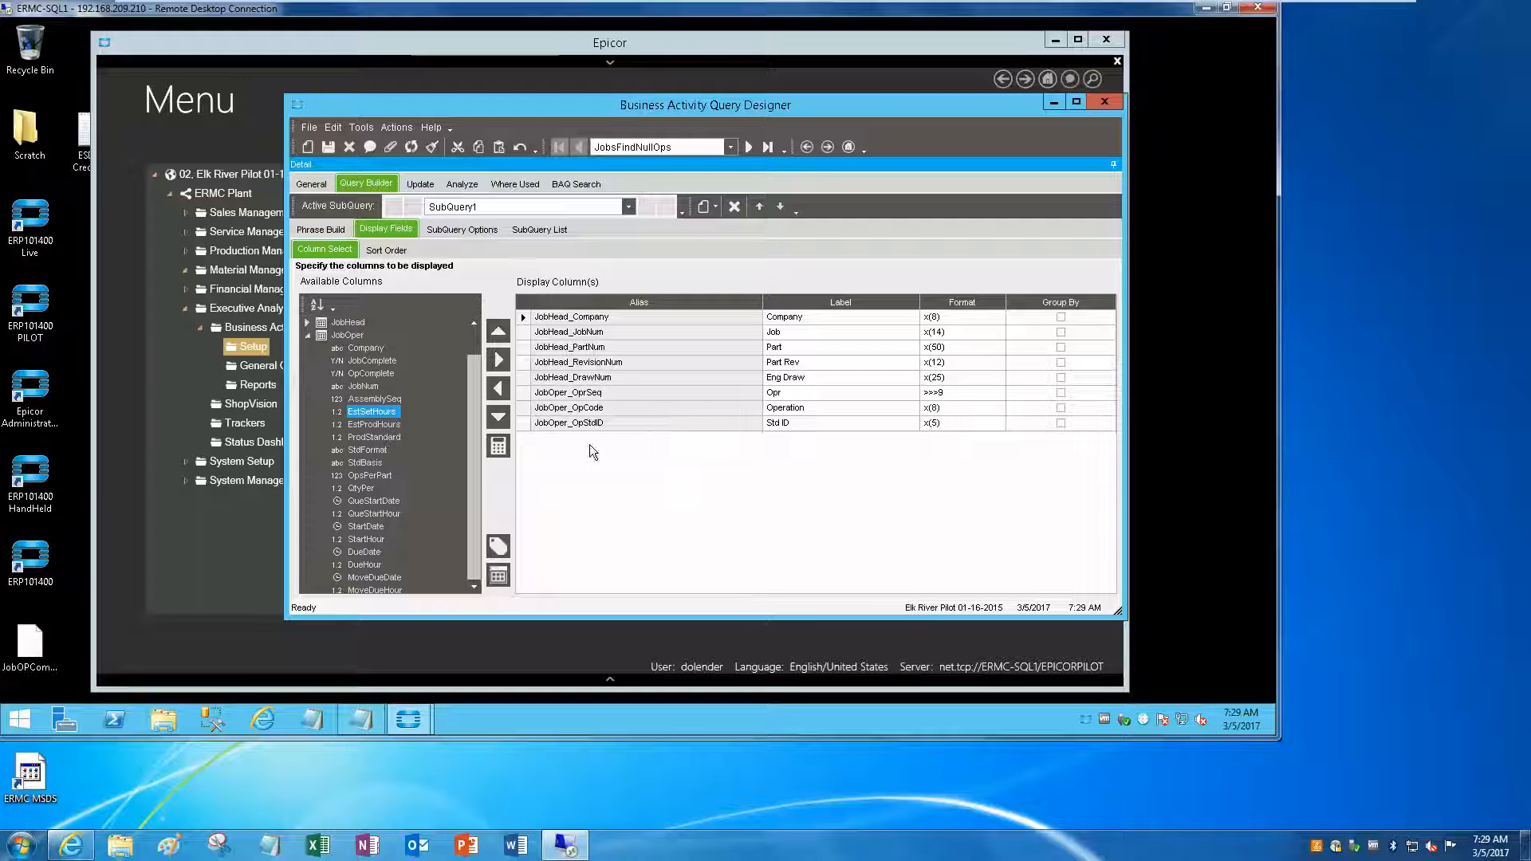
{"action": "left_click", "coordinate": [329, 146]}
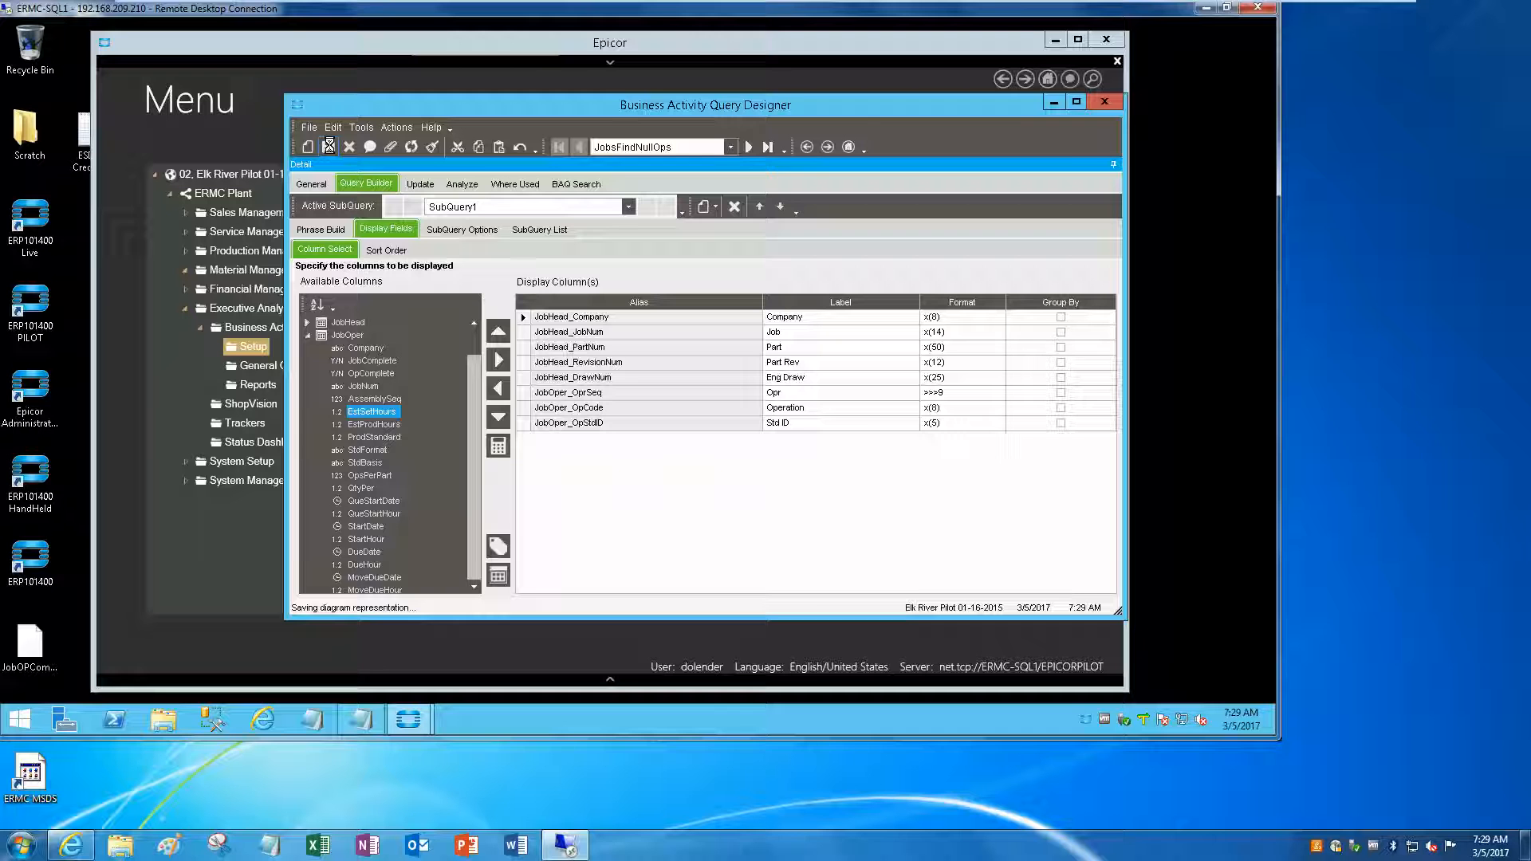
Run the query from Analyze, returning 8548 job-operation rows.
{"action": "left_click", "coordinate": [462, 184]}
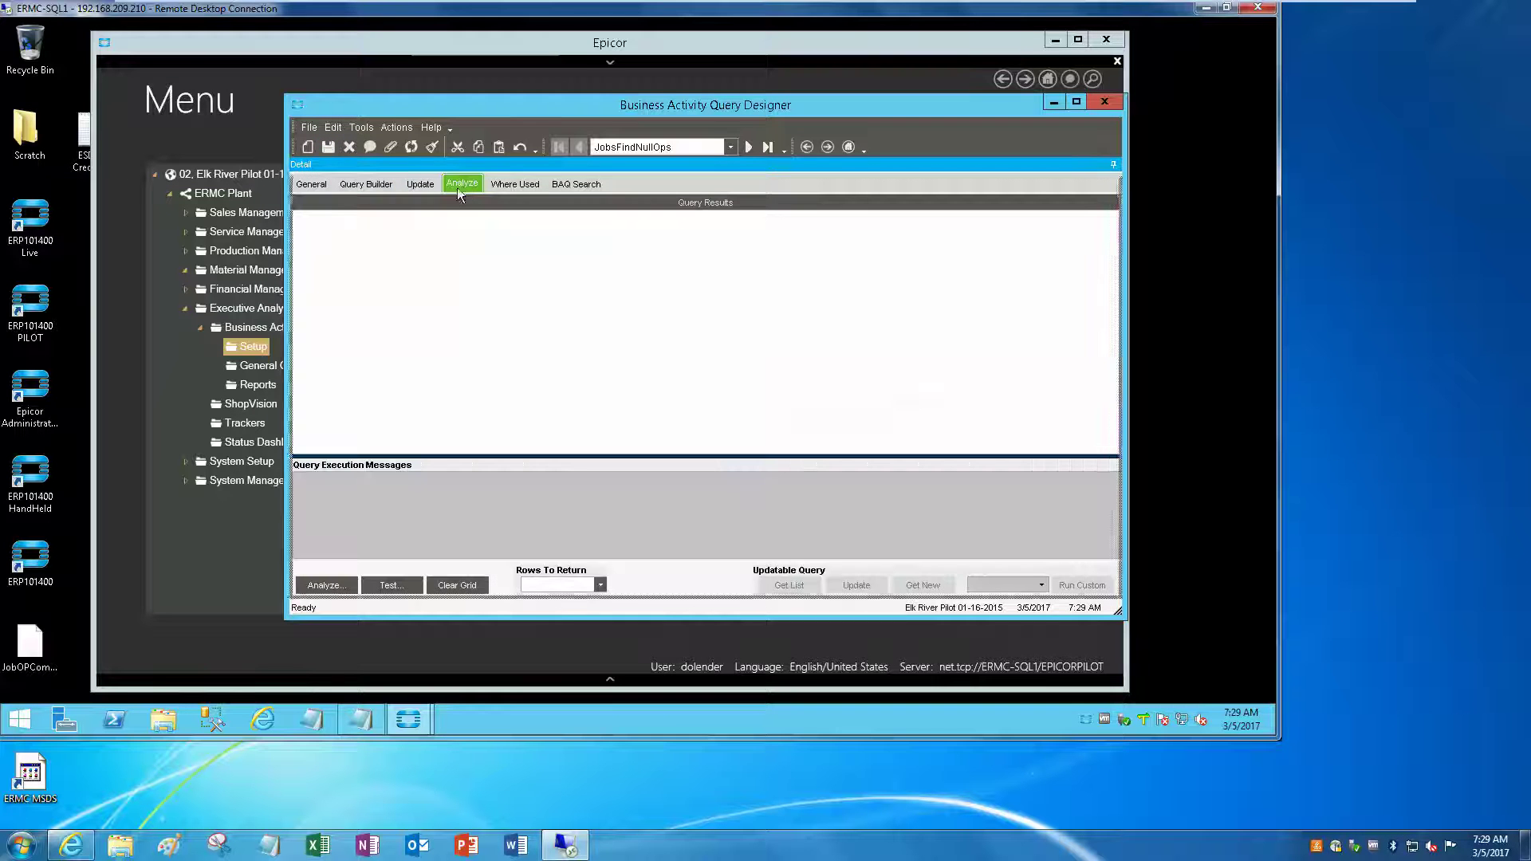
{"action": "left_click", "coordinate": [382, 582]}
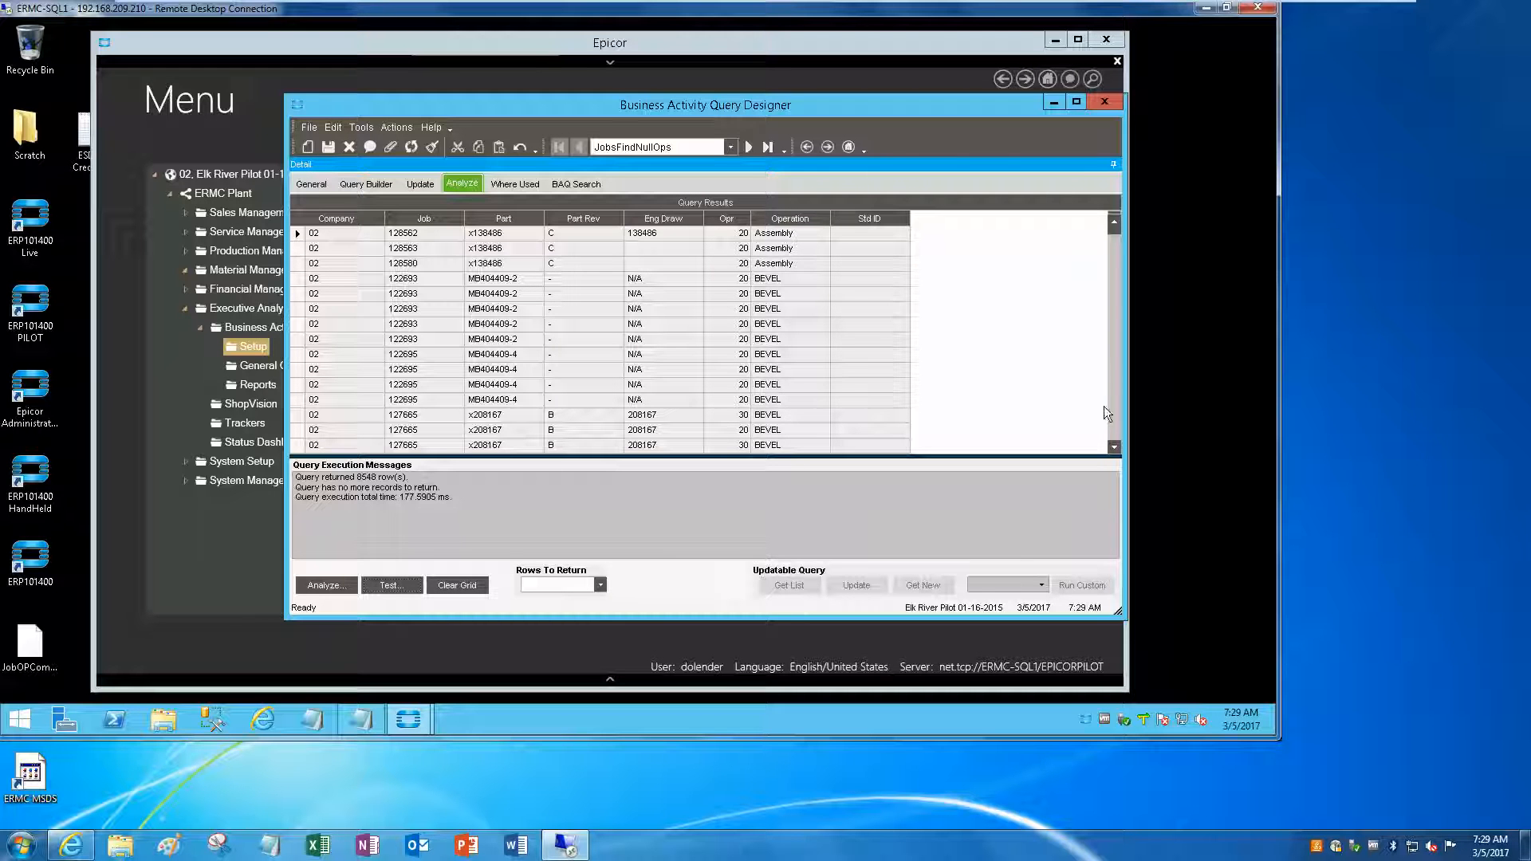
{"action": "scroll", "coordinate": [1115, 423], "scroll_direction": "down", "scroll_amount": 4}
{"action": "scroll", "coordinate": [1116, 423], "scroll_direction": "down", "scroll_amount": 4}
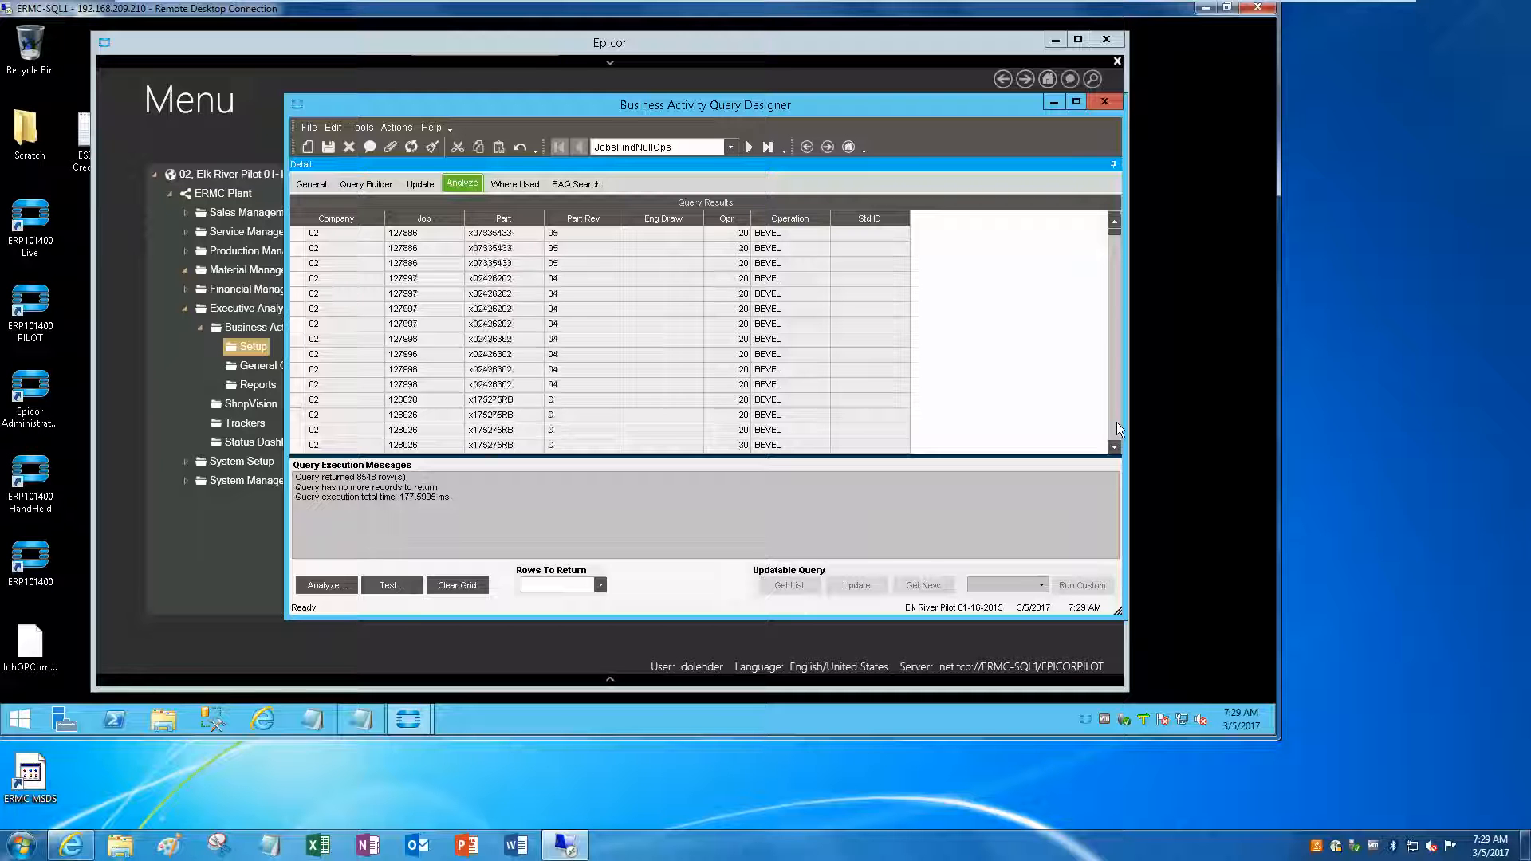
{"action": "scroll", "coordinate": [1115, 422], "scroll_direction": "down", "scroll_amount": 4}
{"action": "scroll", "coordinate": [1116, 423], "scroll_direction": "down", "scroll_amount": 4}
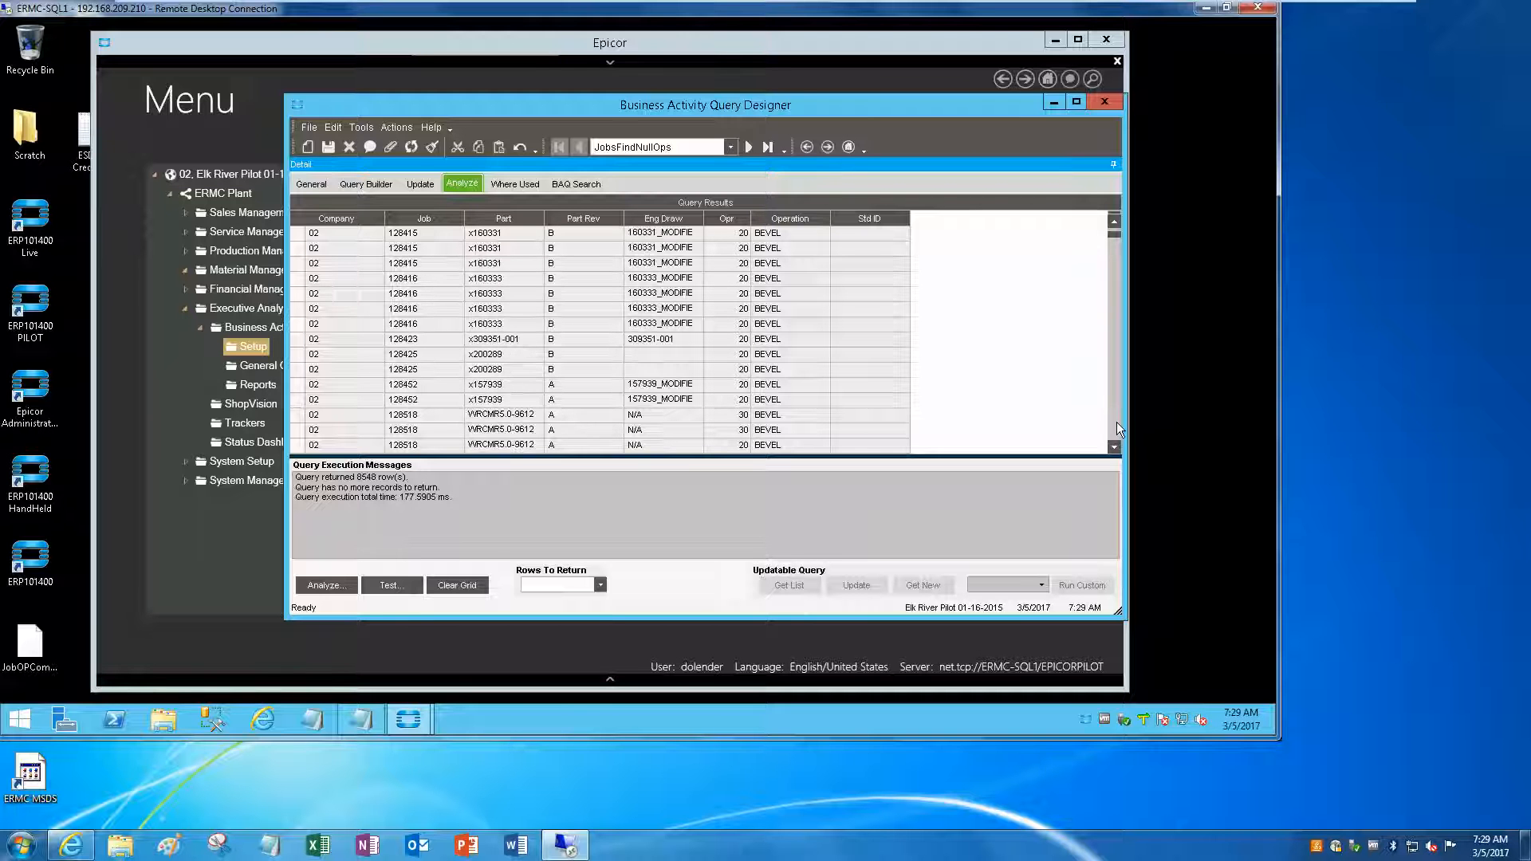
{"action": "scroll", "coordinate": [1116, 422], "scroll_direction": "down", "scroll_amount": 4}
{"action": "scroll", "coordinate": [1115, 422], "scroll_direction": "down", "scroll_amount": 4}
{"action": "scroll", "coordinate": [1115, 422], "scroll_direction": "down", "scroll_amount": 4}
{"action": "scroll", "coordinate": [1116, 422], "scroll_direction": "down", "scroll_amount": 4}
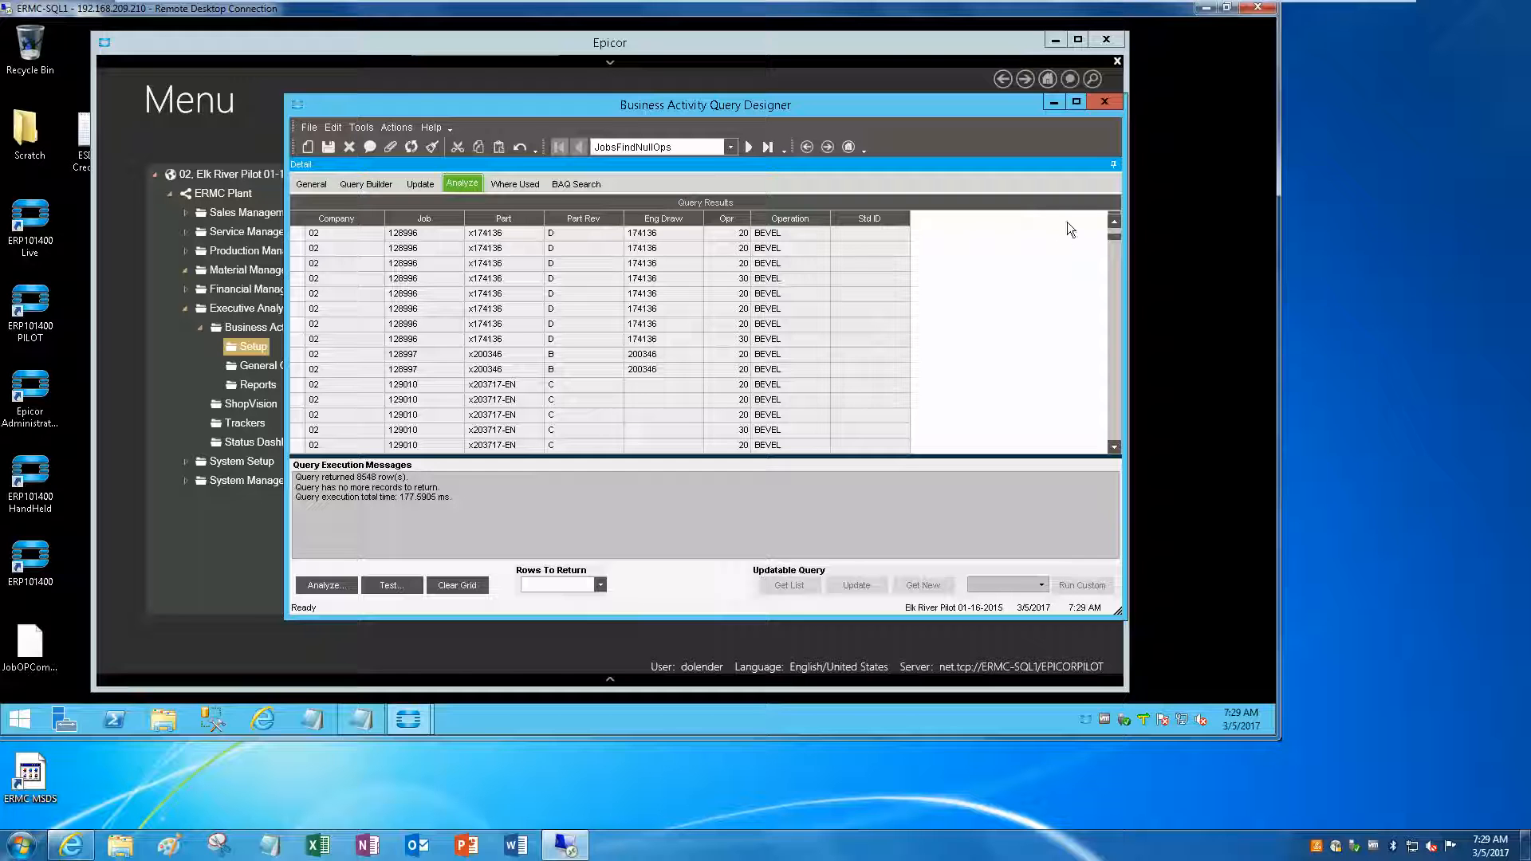
{"action": "left_click_drag", "start_coordinate": [1114, 238], "coordinate": [1114, 219]}
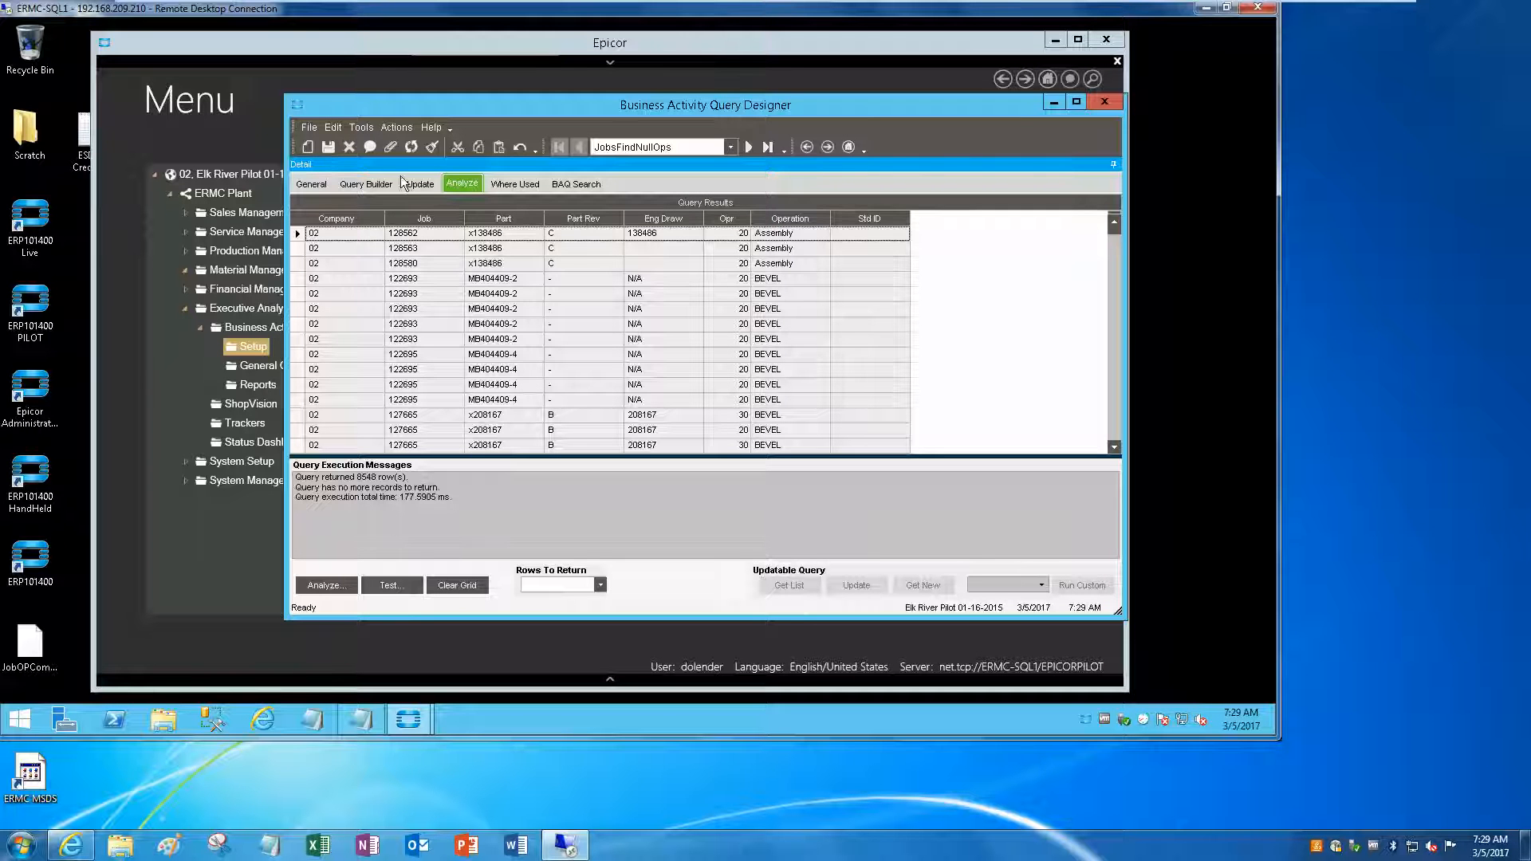
Back in Phrase Build, add a JobOper criterion row on field AssemblySeq.
{"action": "left_click", "coordinate": [366, 184]}
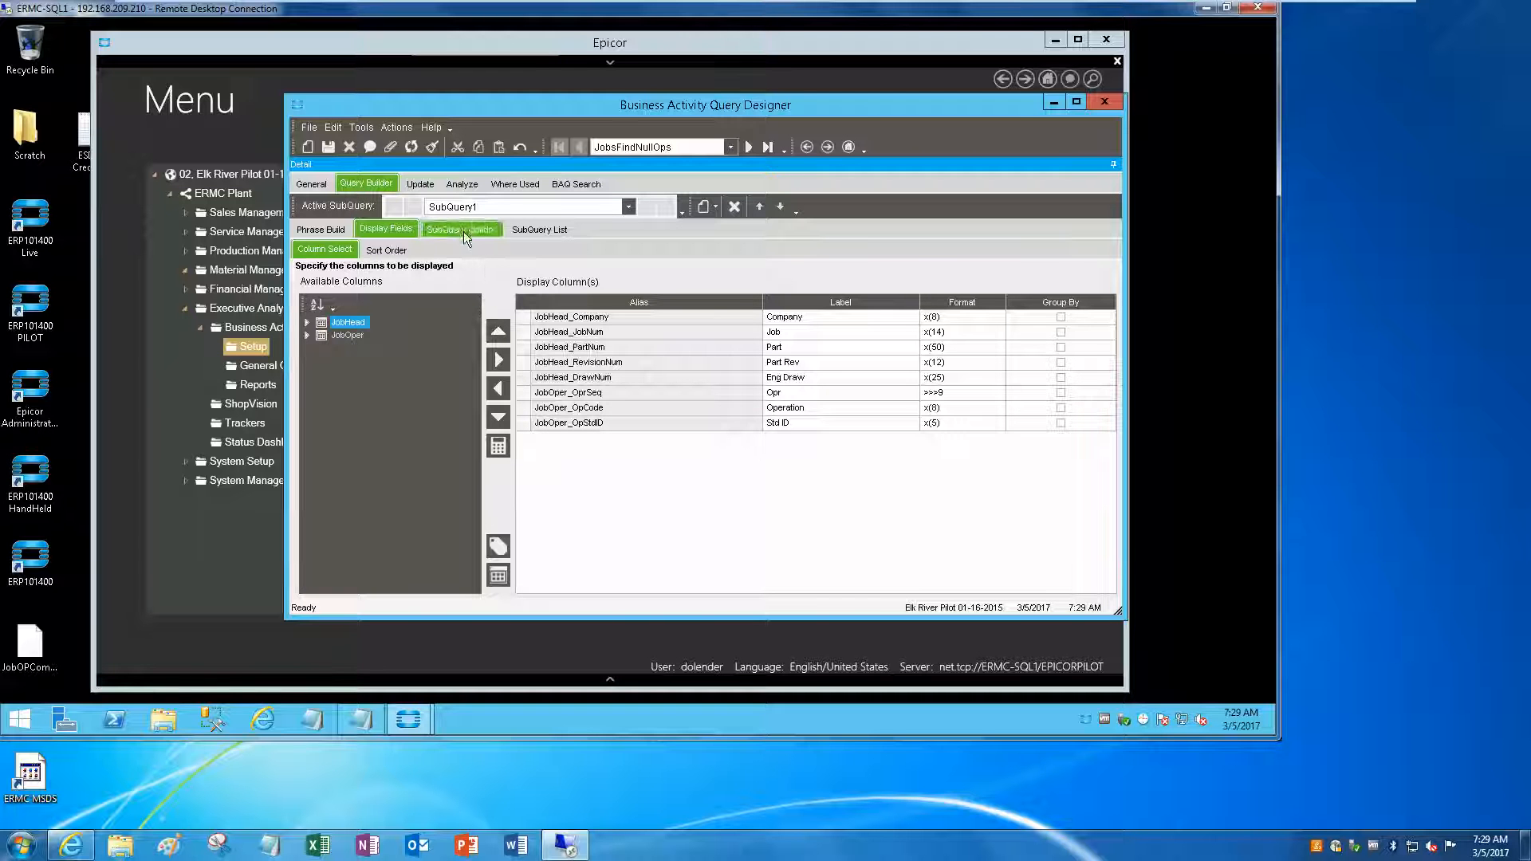
{"action": "left_click", "coordinate": [321, 230]}
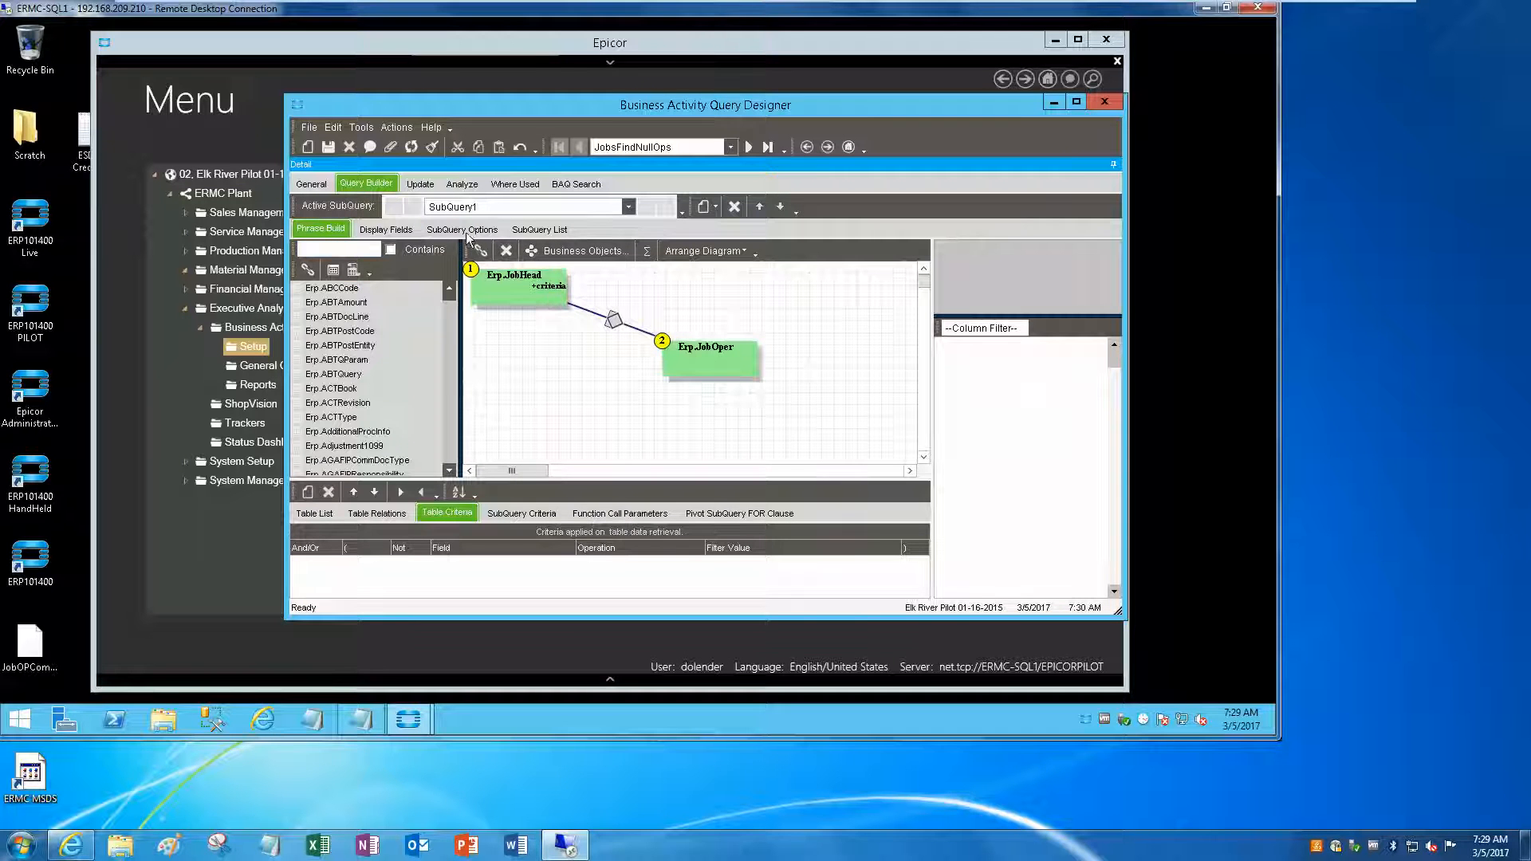
{"action": "left_click", "coordinate": [711, 365]}
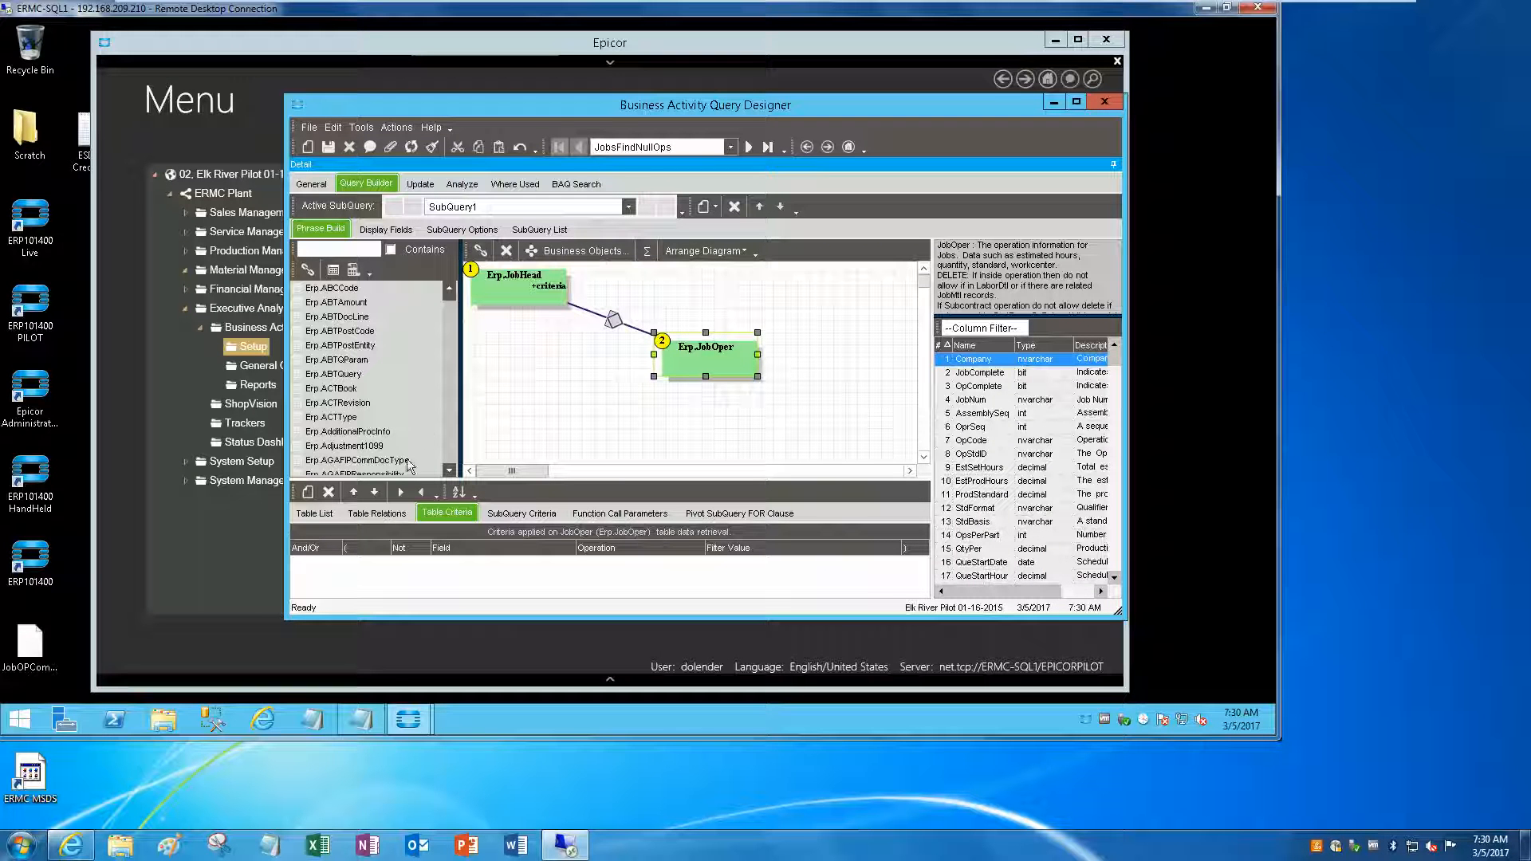
{"action": "left_click", "coordinate": [309, 491]}
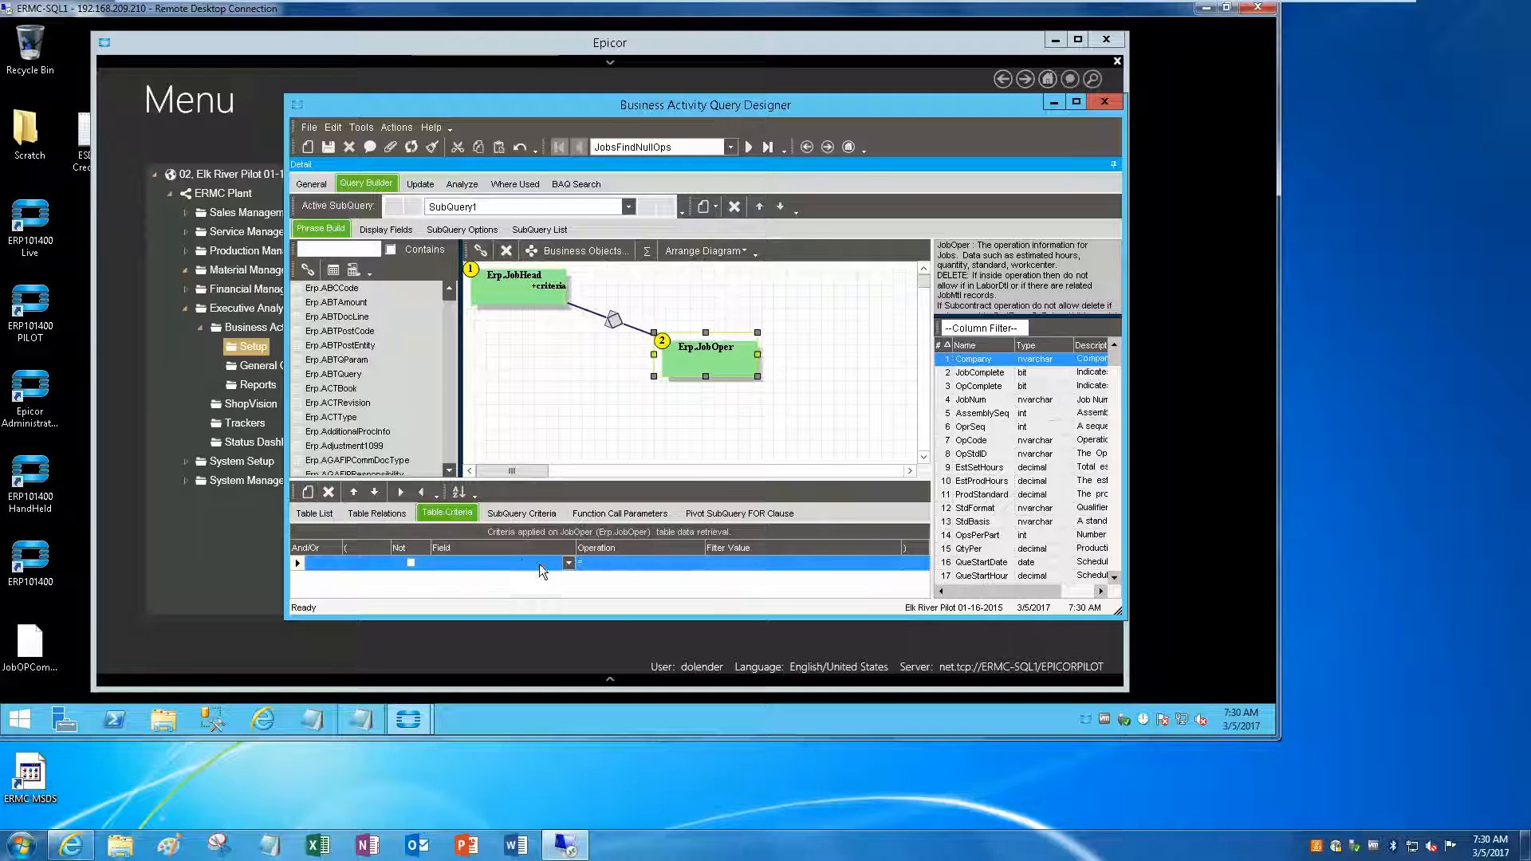
{"action": "left_click", "coordinate": [569, 562]}
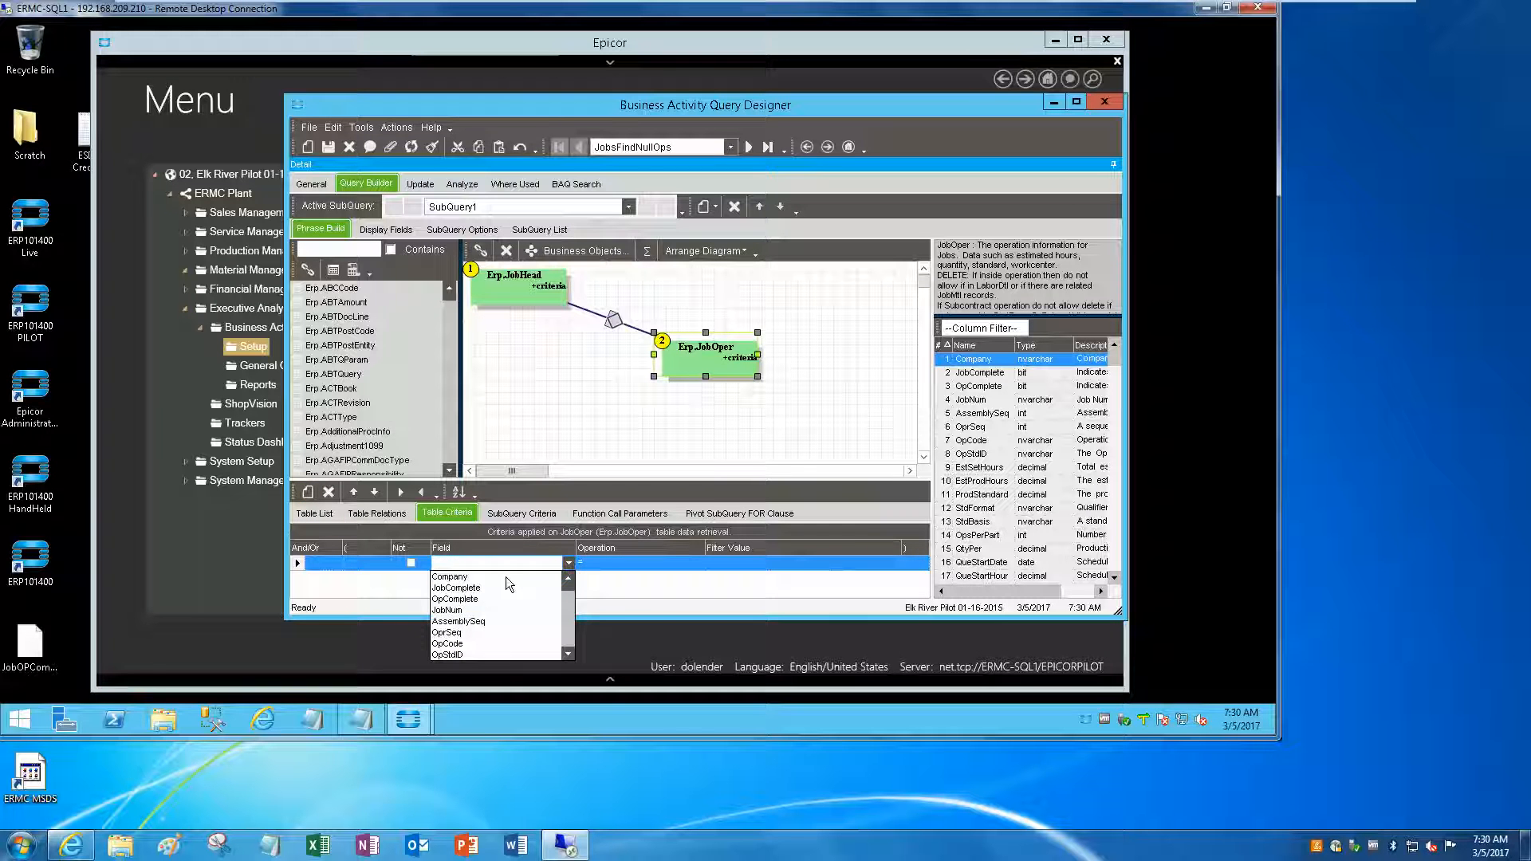
{"action": "left_click", "coordinate": [461, 621]}
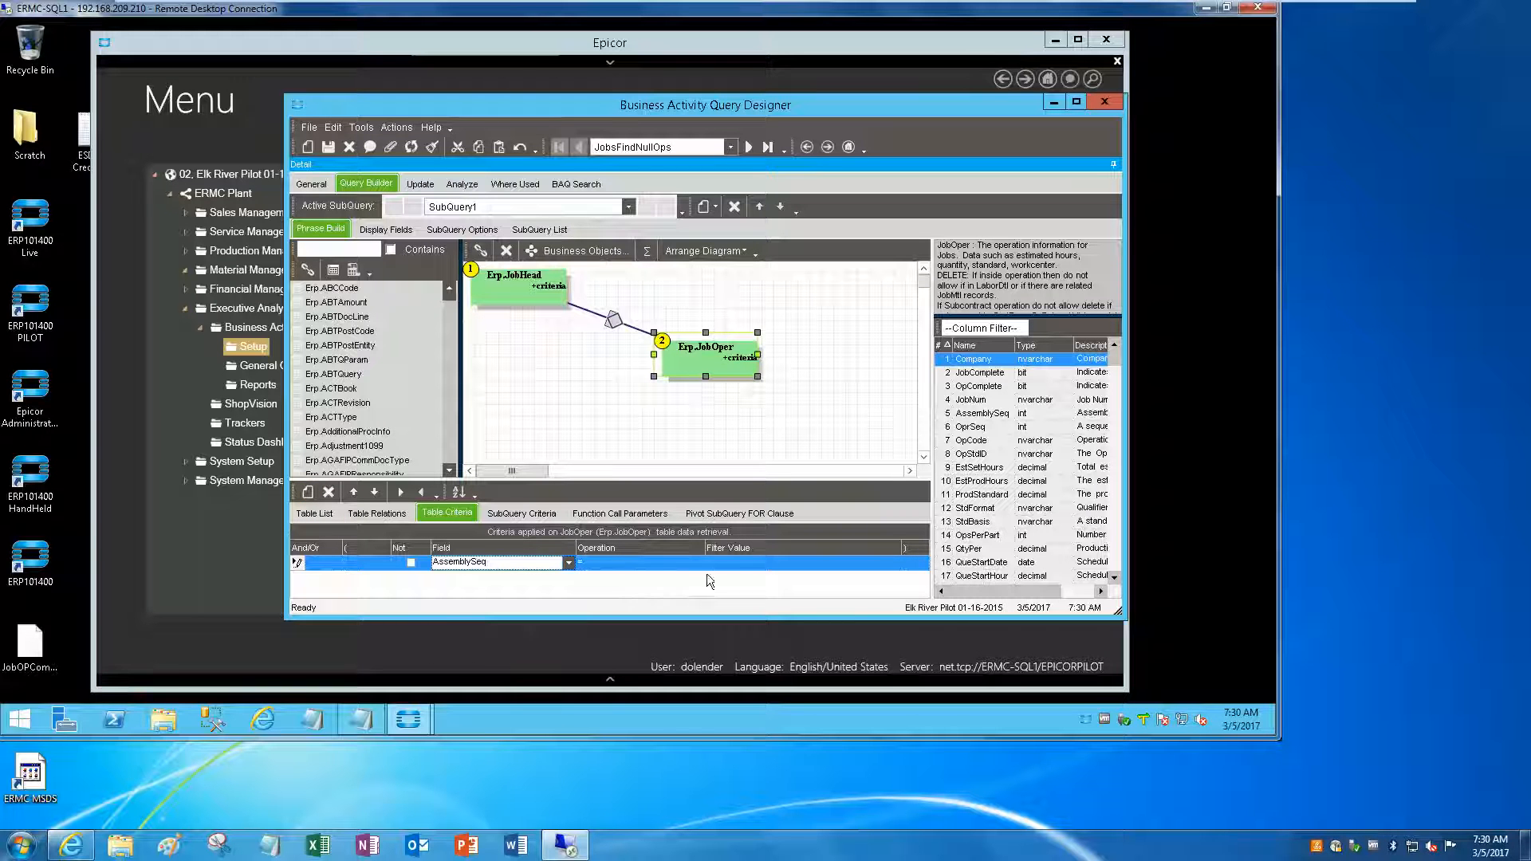
Set AssemblySeq equal to the constant 0 and save the query.
{"action": "left_click", "coordinate": [748, 563]}
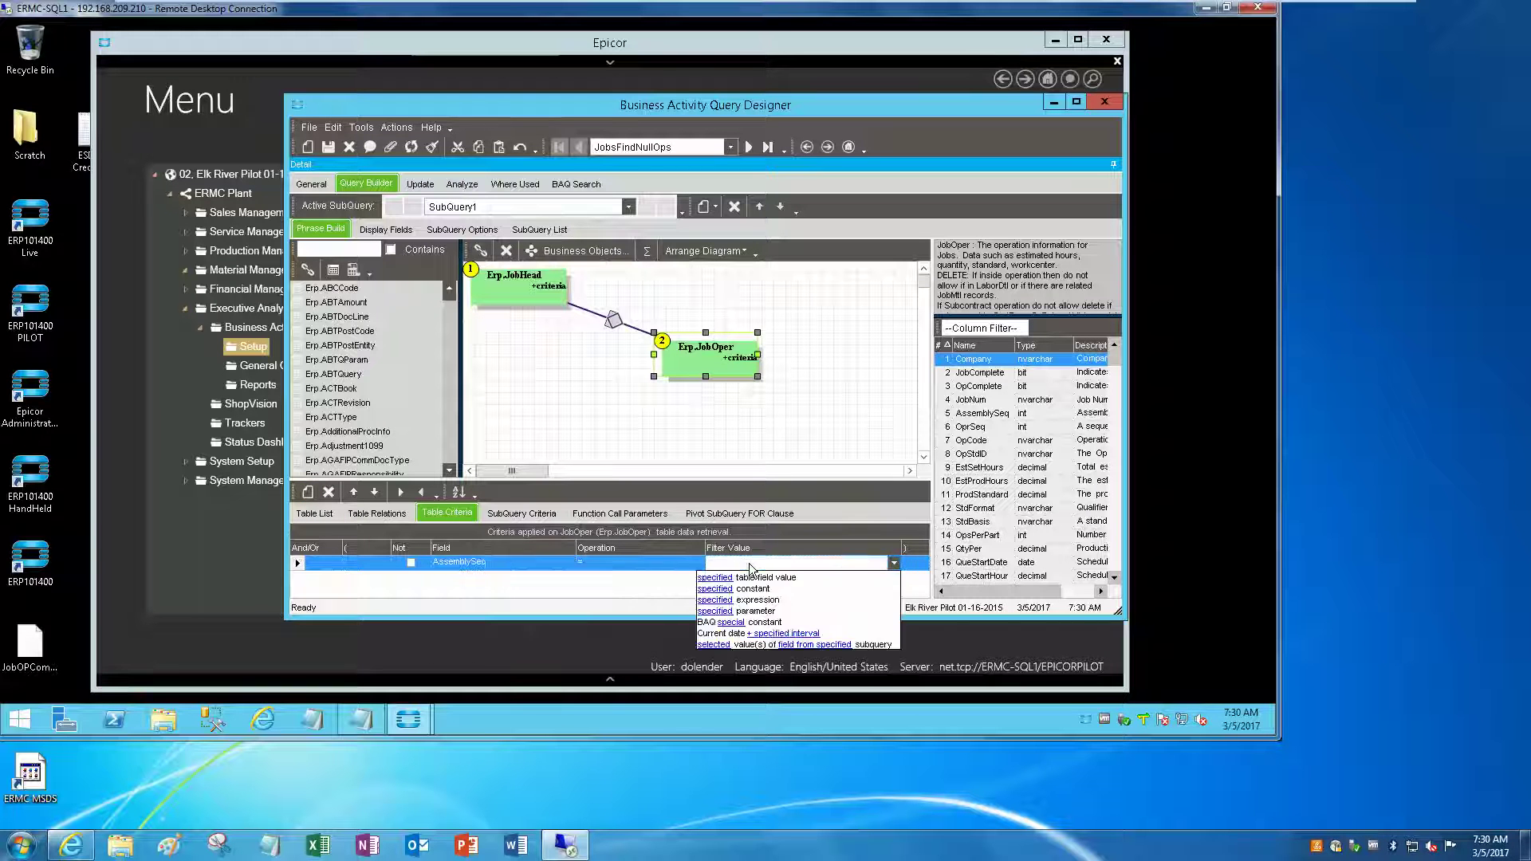
{"action": "left_click", "coordinate": [718, 589]}
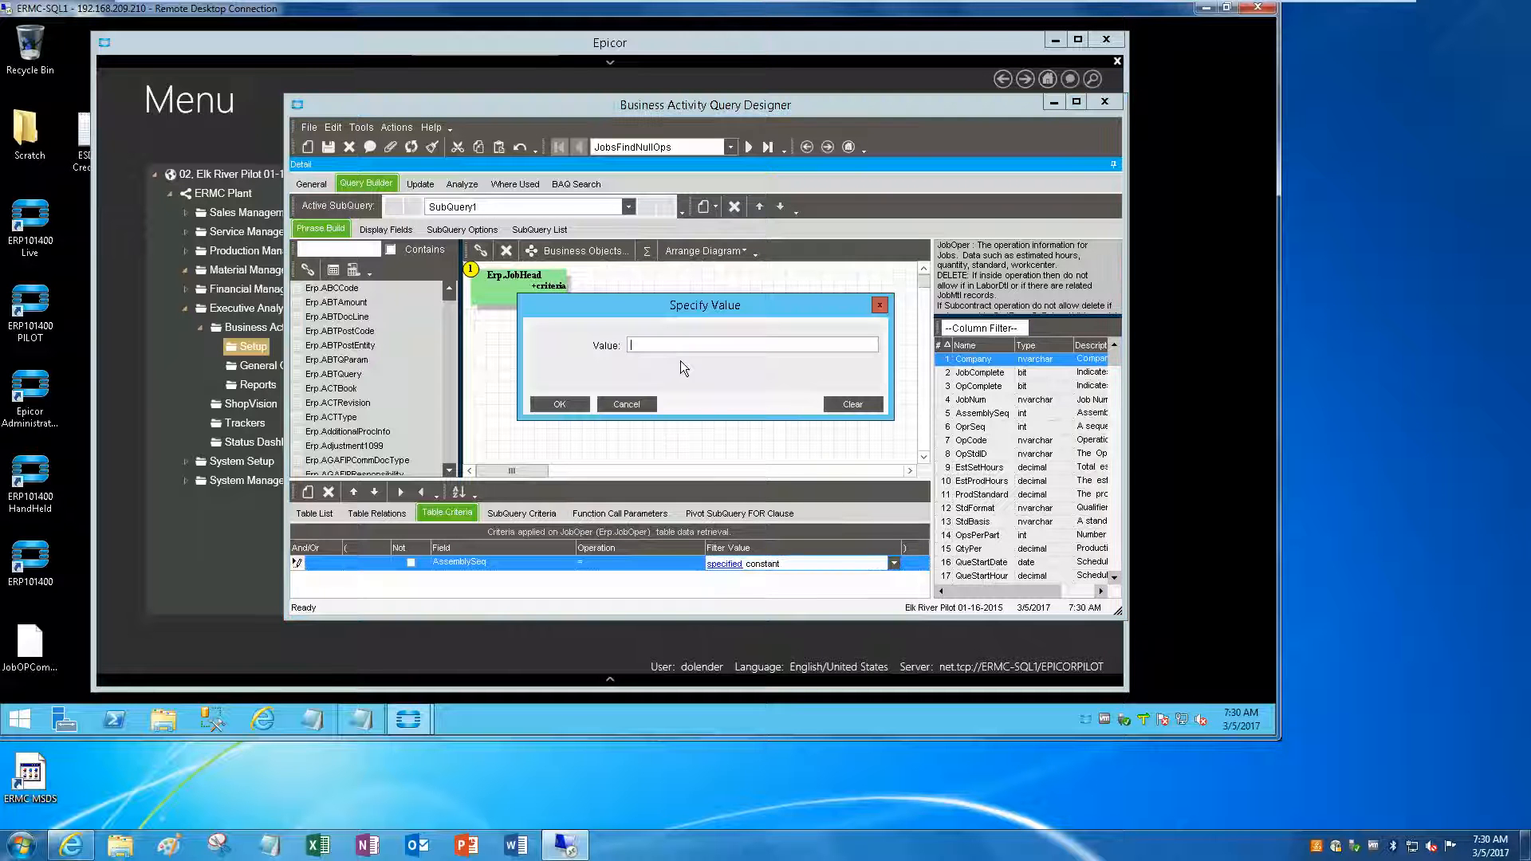
{"action": "type", "text": "0"}
{"action": "left_click", "coordinate": [562, 405]}
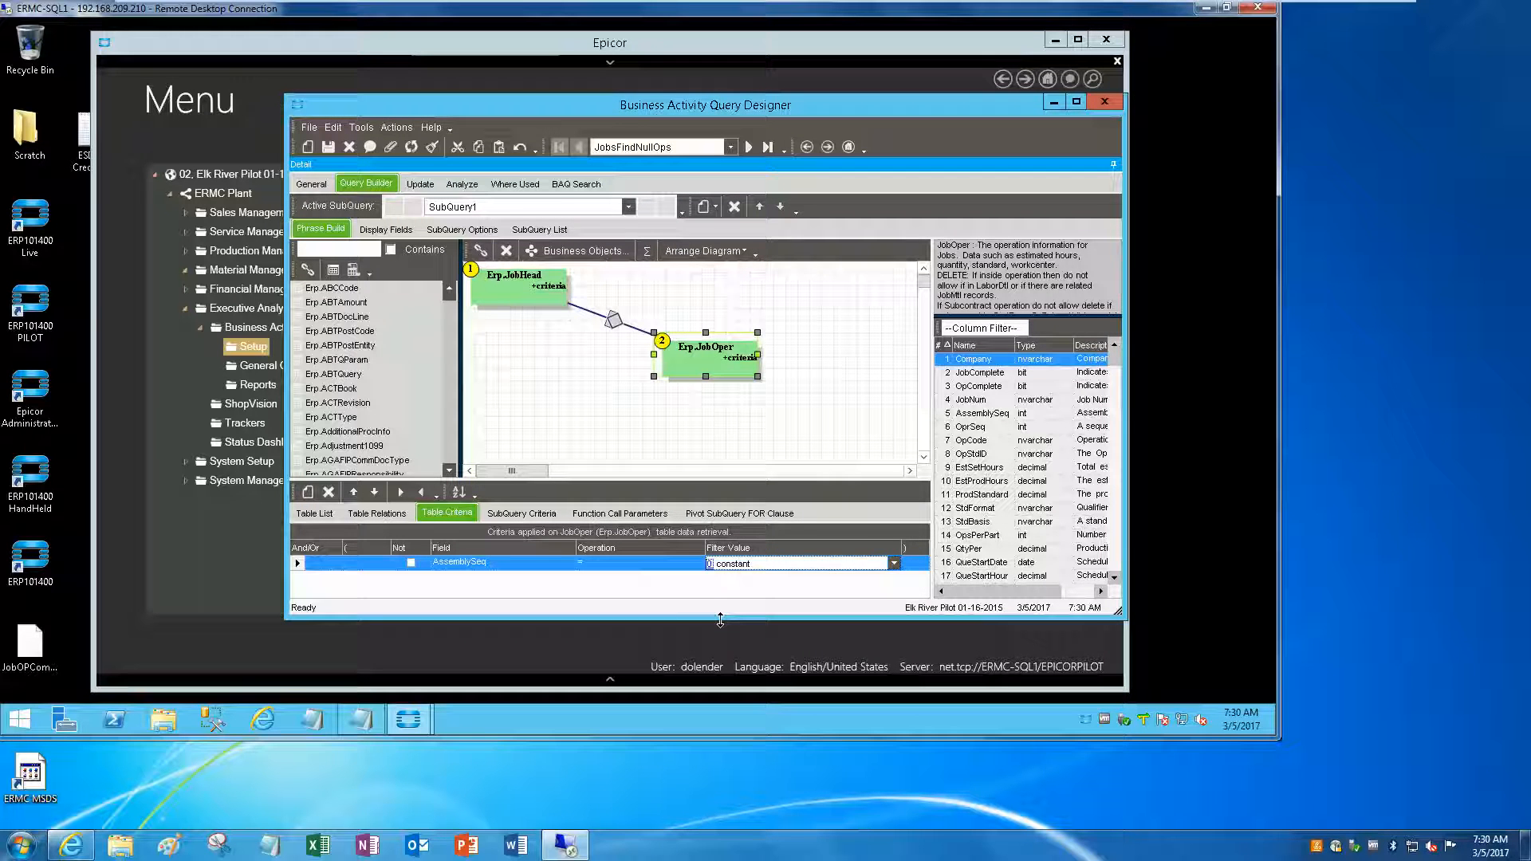
{"action": "left_click", "coordinate": [330, 148]}
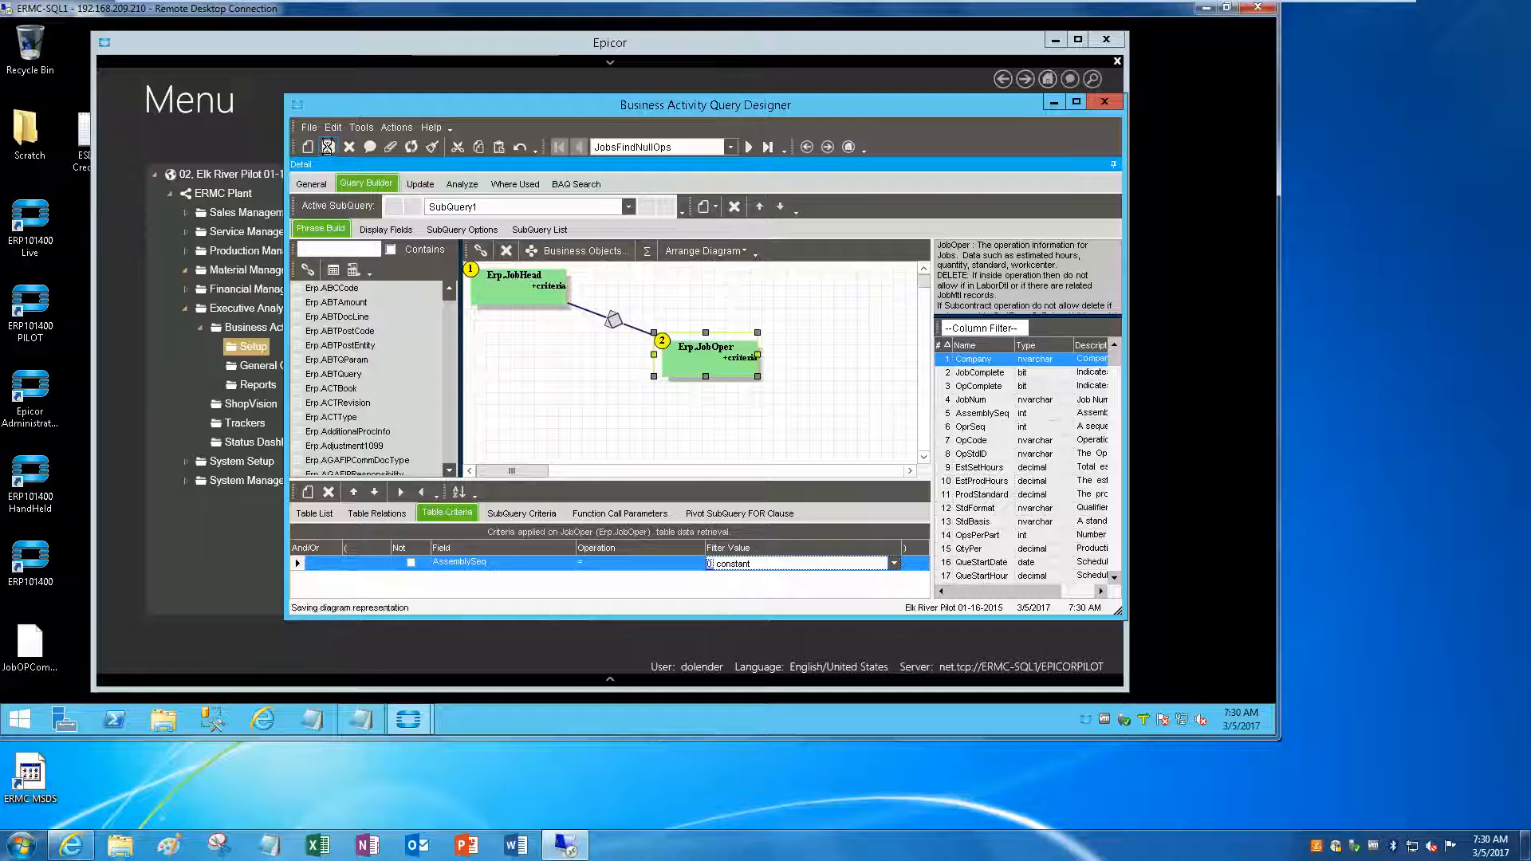
Check the query syntax (OK) and run it, returning 618 rows.
{"action": "left_click", "coordinate": [464, 184]}
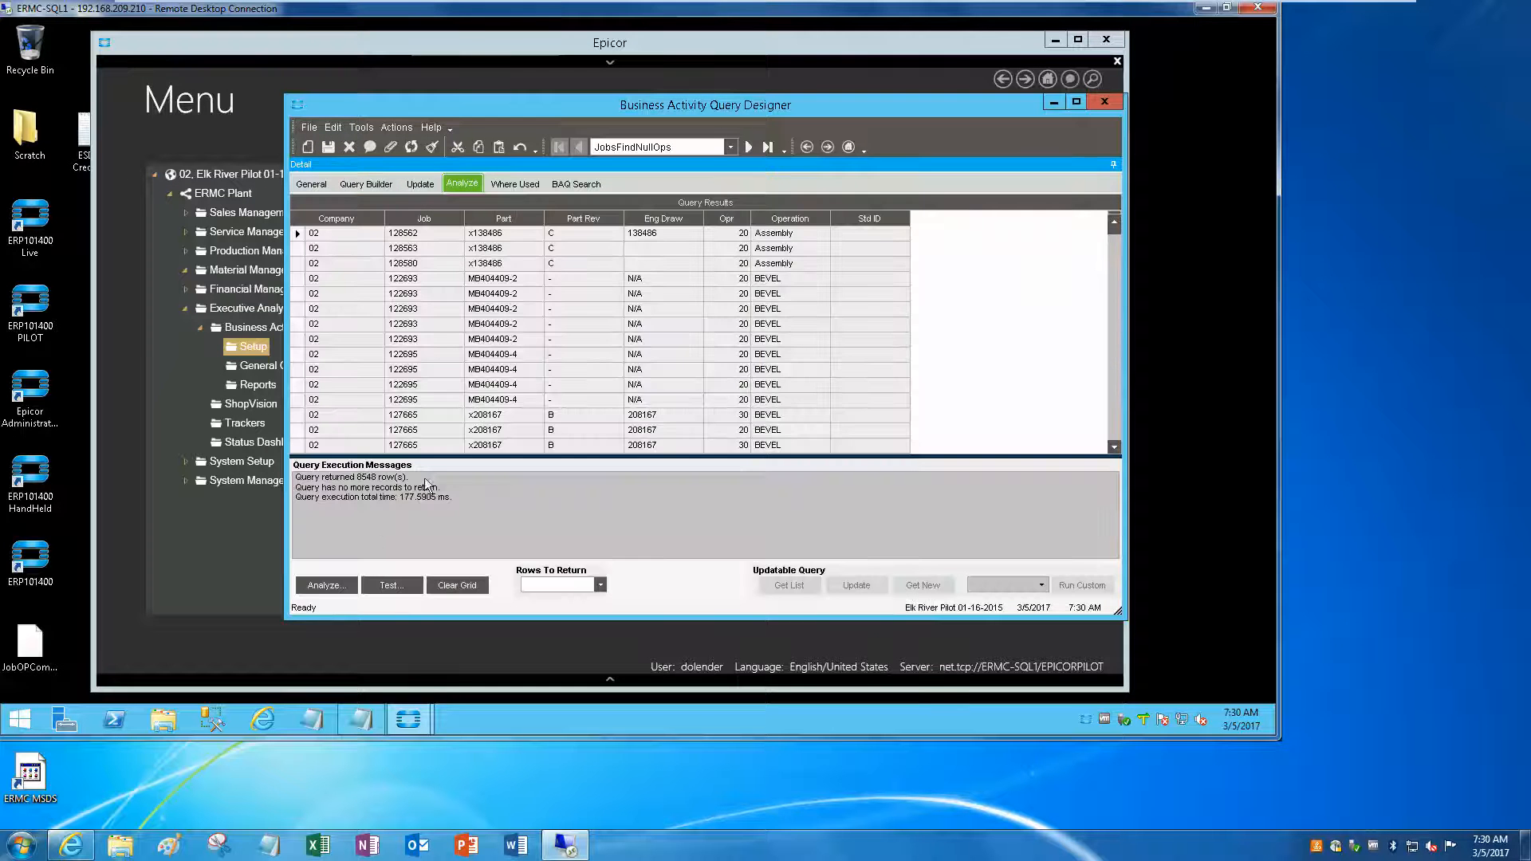
{"action": "left_click", "coordinate": [312, 588]}
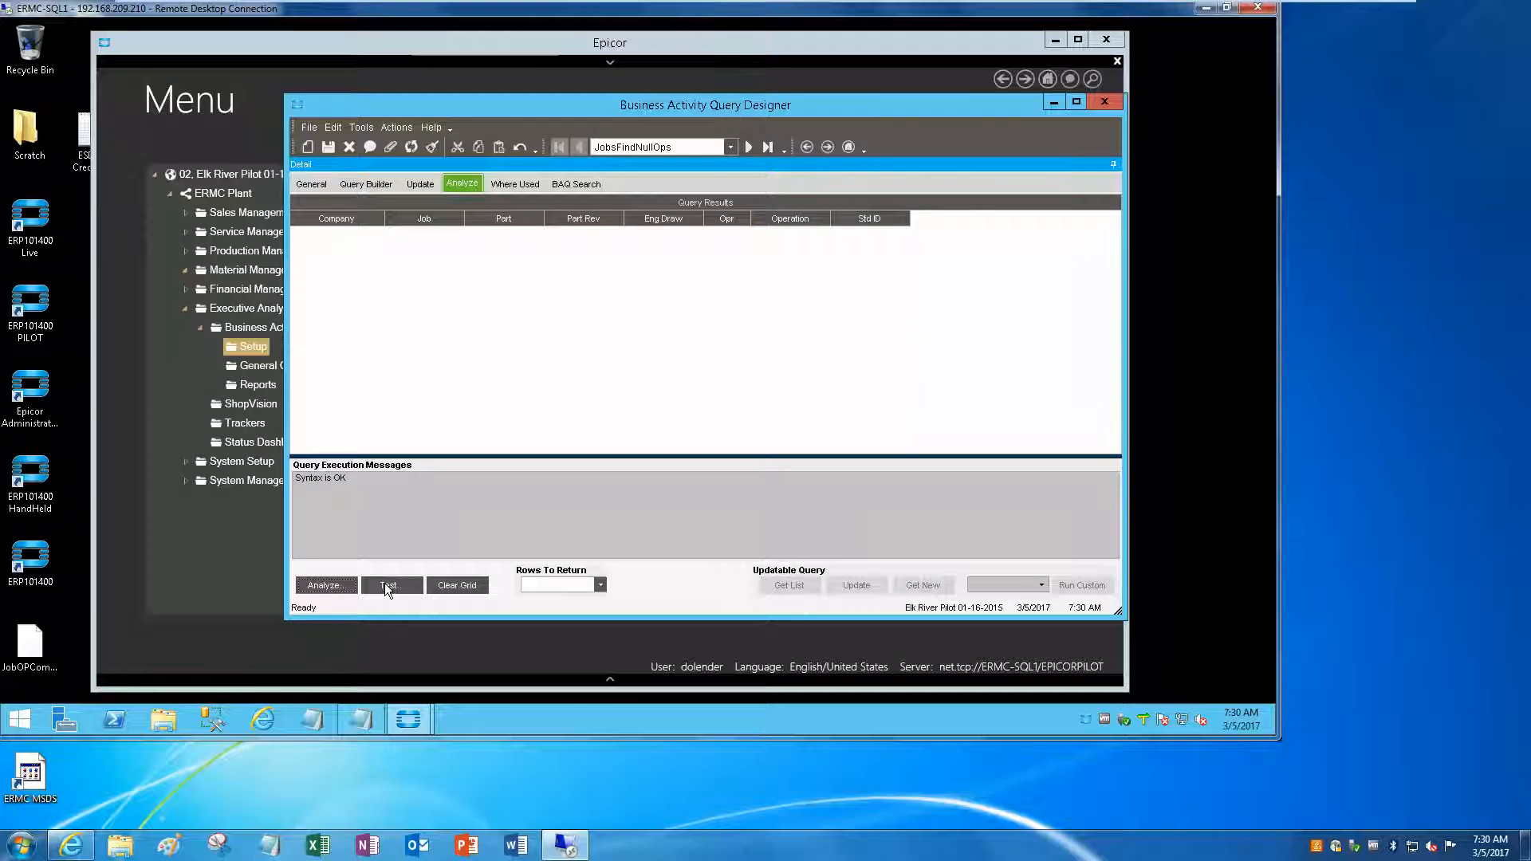
{"action": "left_click", "coordinate": [383, 583]}
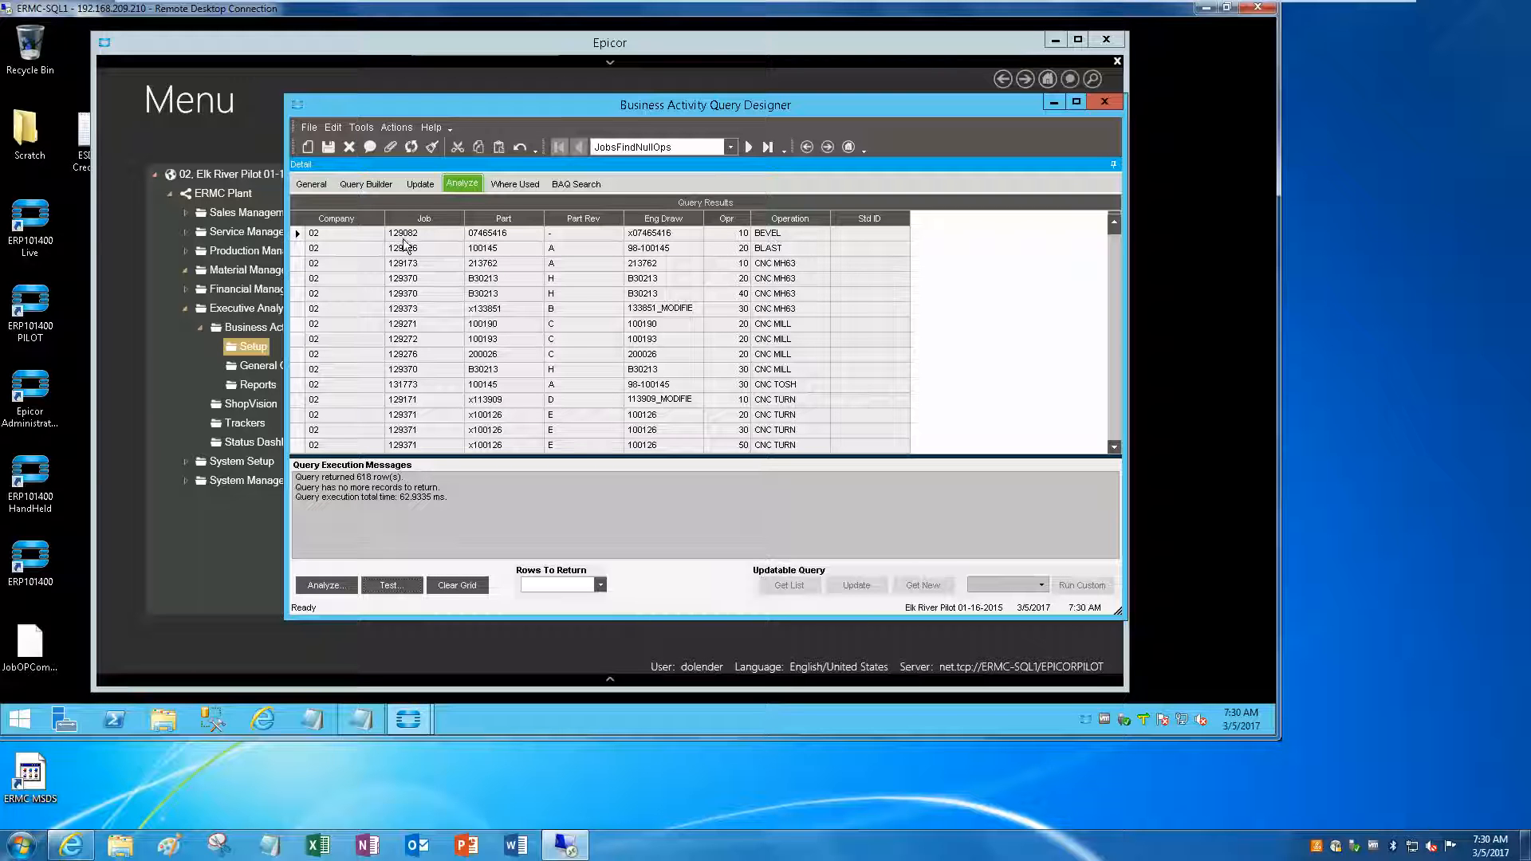
Add JobOper.AssemblySeq as a display column in Display Fields.
{"action": "left_click", "coordinate": [364, 184]}
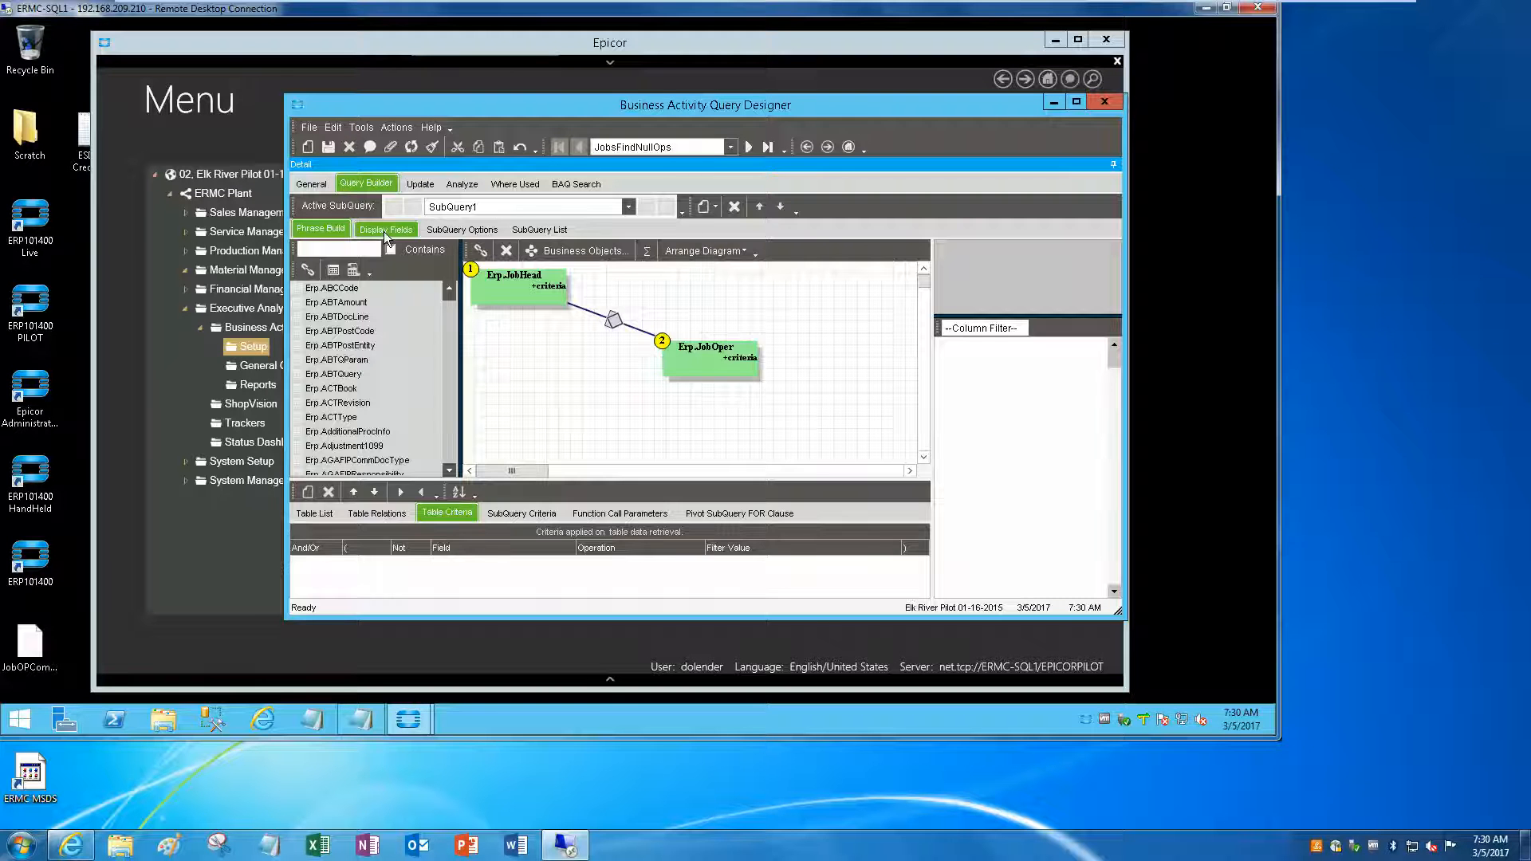
{"action": "left_click", "coordinate": [384, 232]}
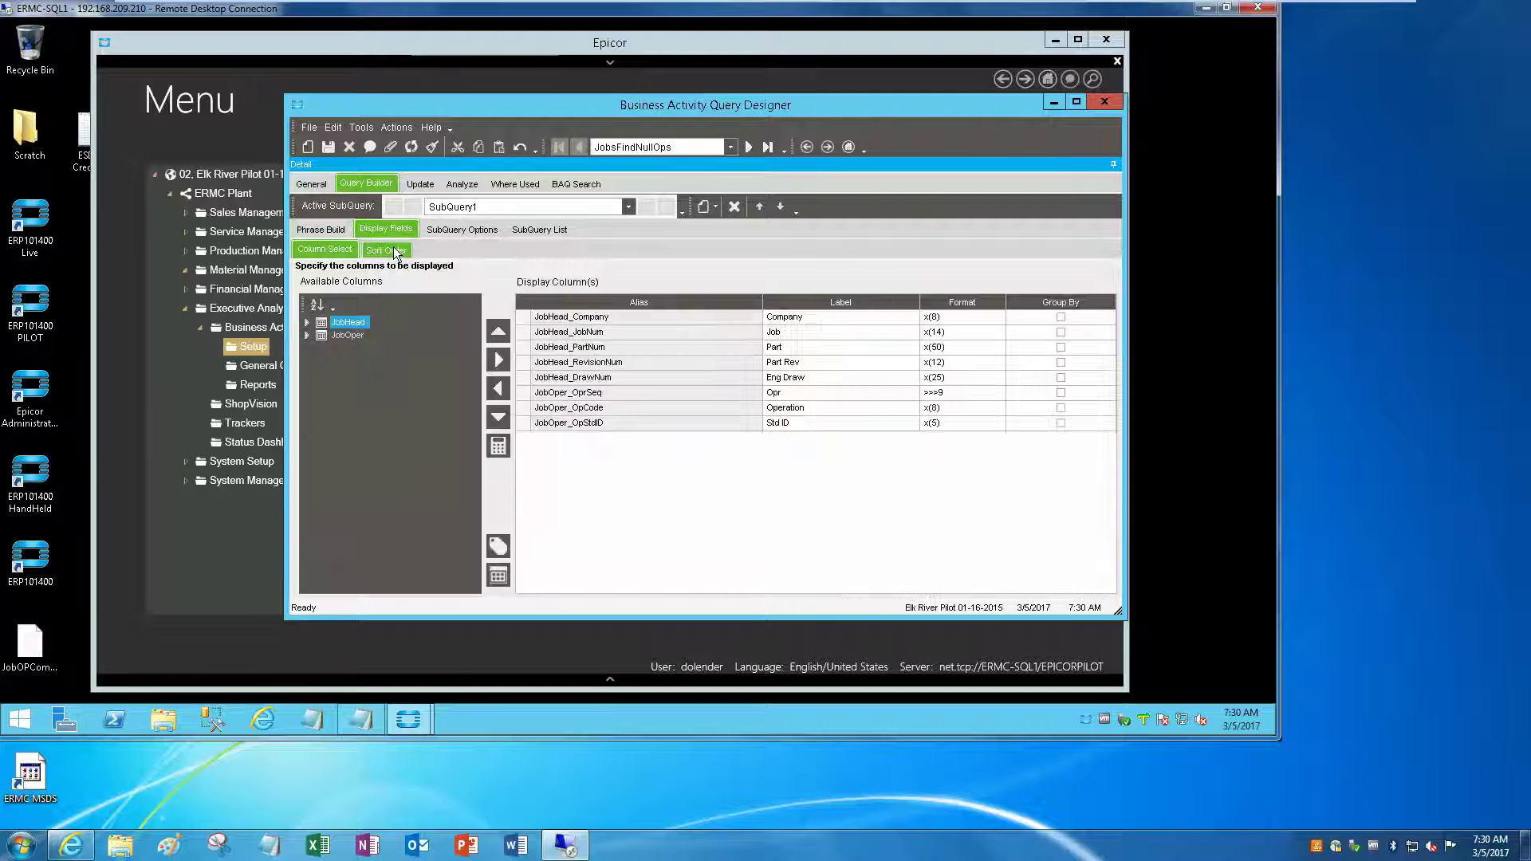
{"action": "left_click", "coordinate": [309, 336]}
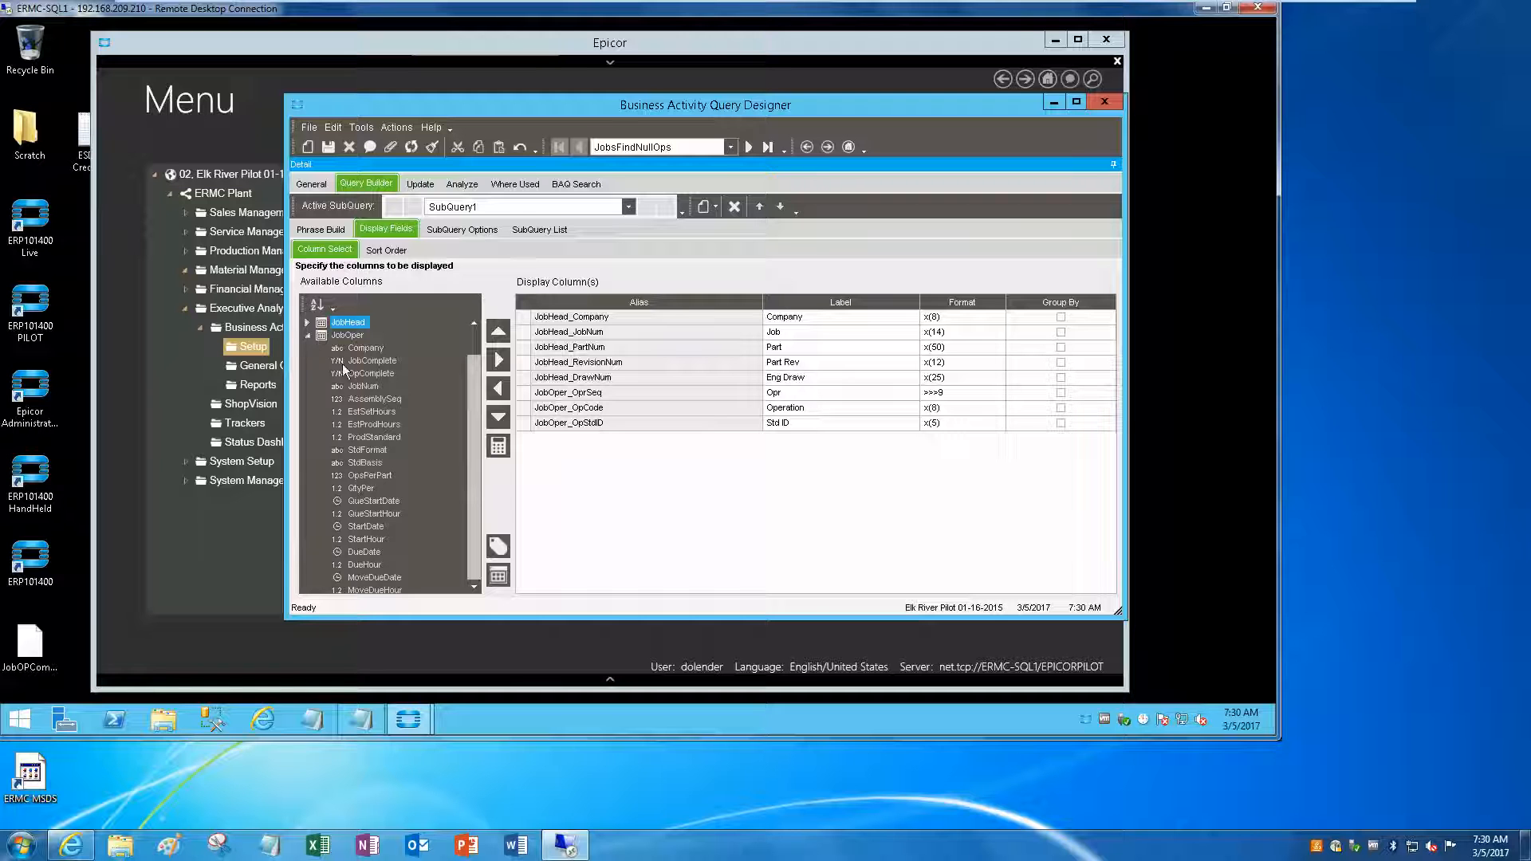
{"action": "double_click", "coordinate": [374, 398]}
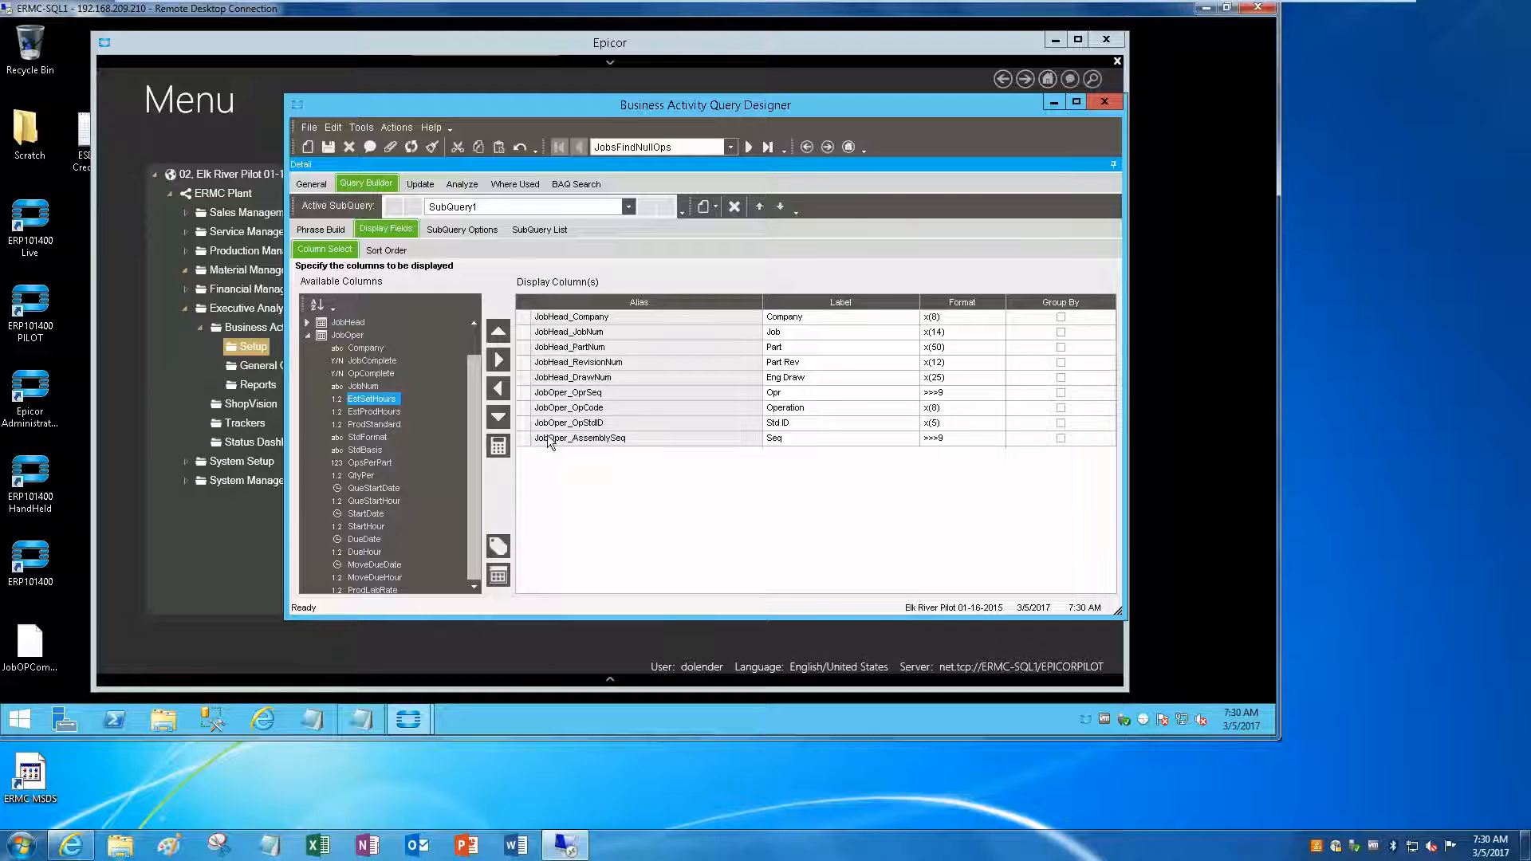
Move JobOper_AssemblySeq up to third place, right after JobHead_JobNum, and save the query.
{"action": "left_click", "coordinate": [498, 332]}
{"action": "left_click", "coordinate": [498, 332]}
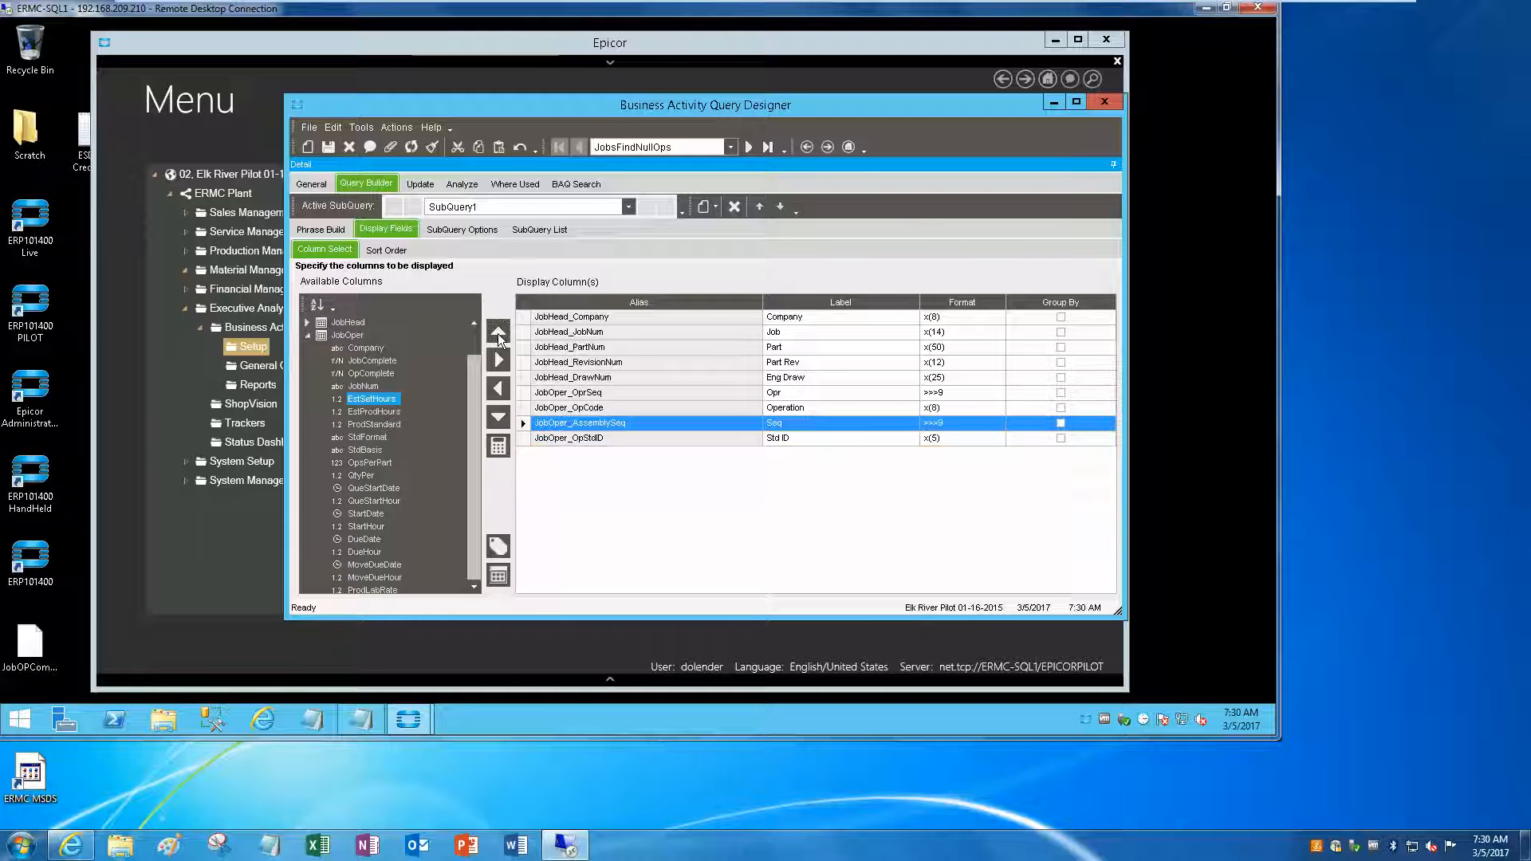
{"action": "left_click", "coordinate": [497, 332]}
{"action": "left_click", "coordinate": [498, 333]}
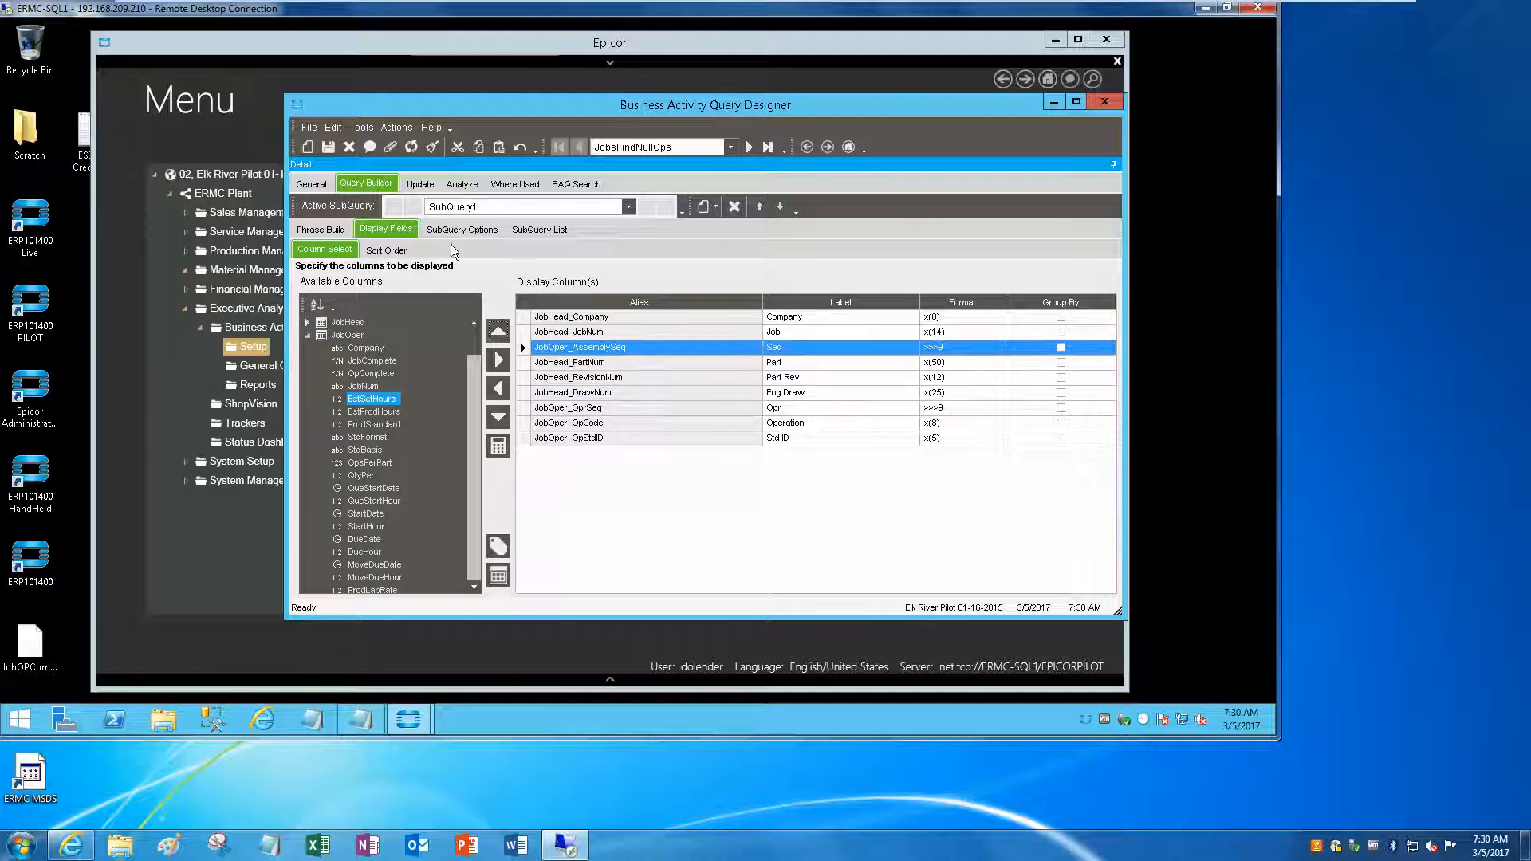
{"action": "left_click", "coordinate": [329, 146]}
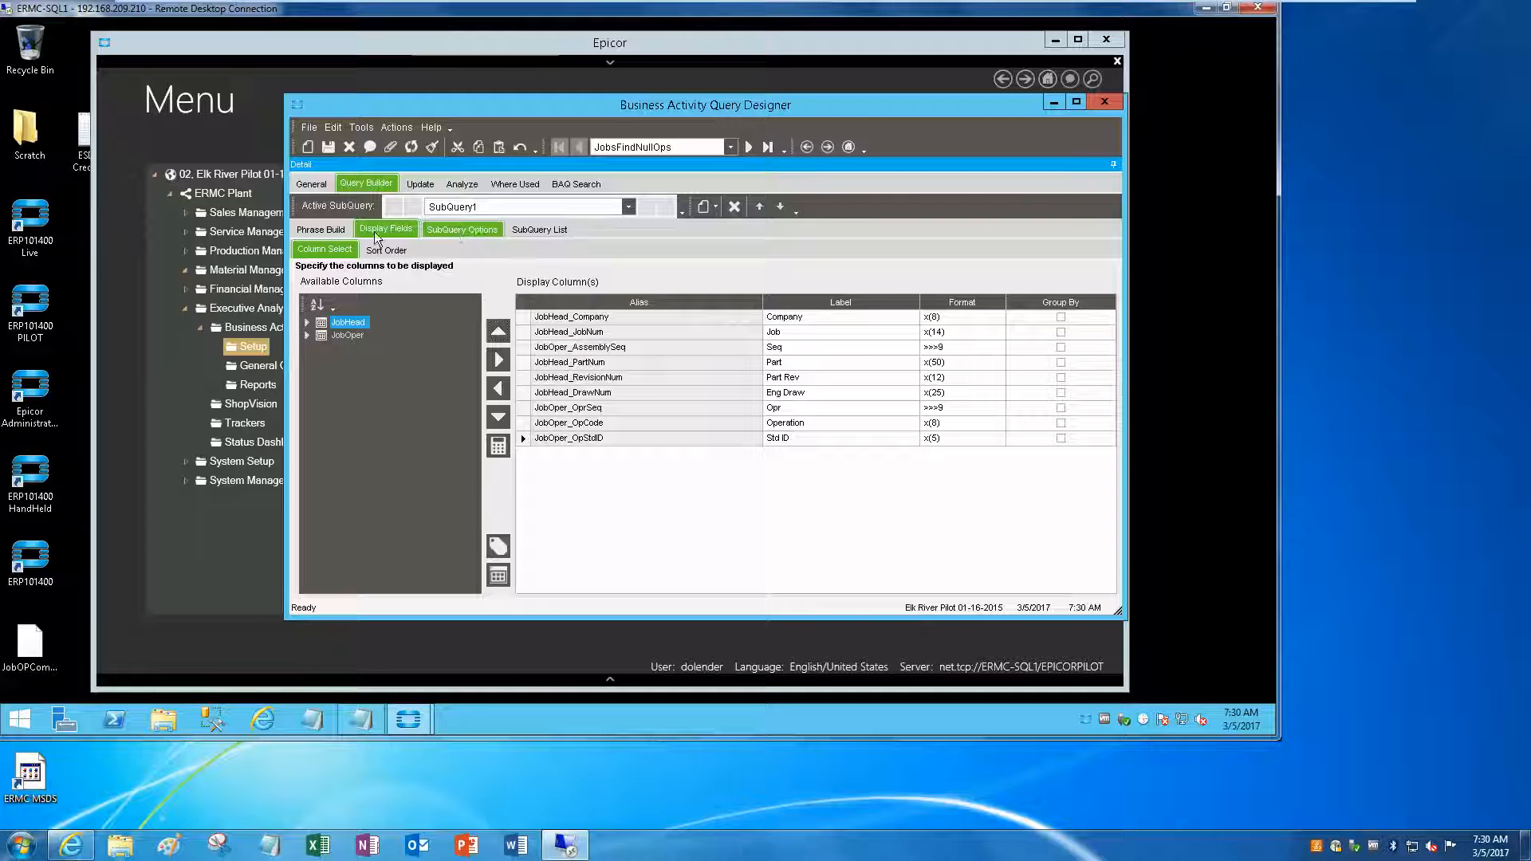
Test-run the query to see 618 rows with the new Seq column, then return to Query Builder.
{"action": "left_click", "coordinate": [461, 182]}
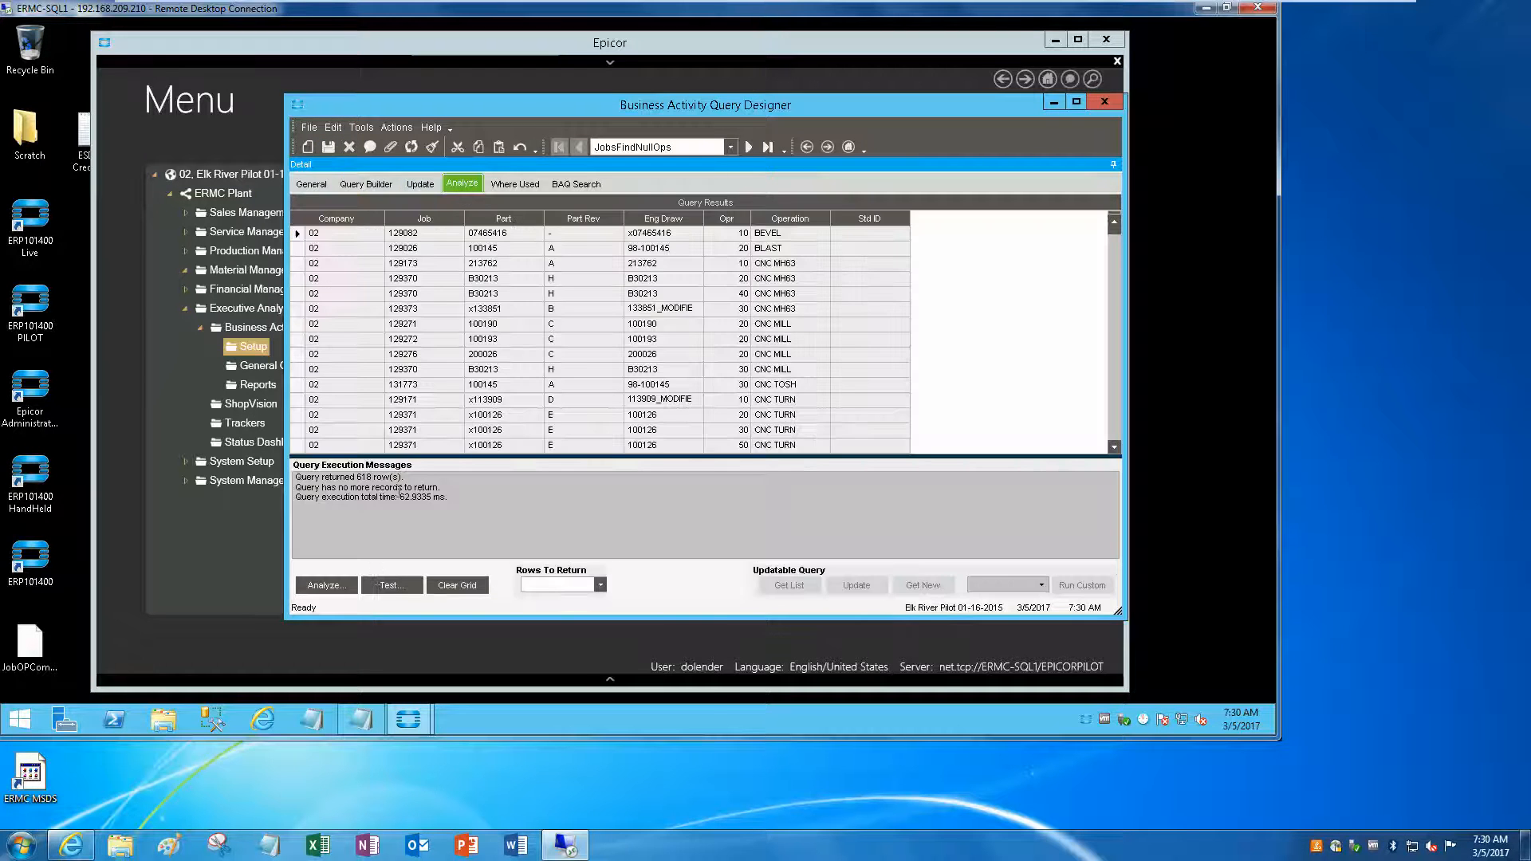
{"action": "left_click", "coordinate": [386, 583]}
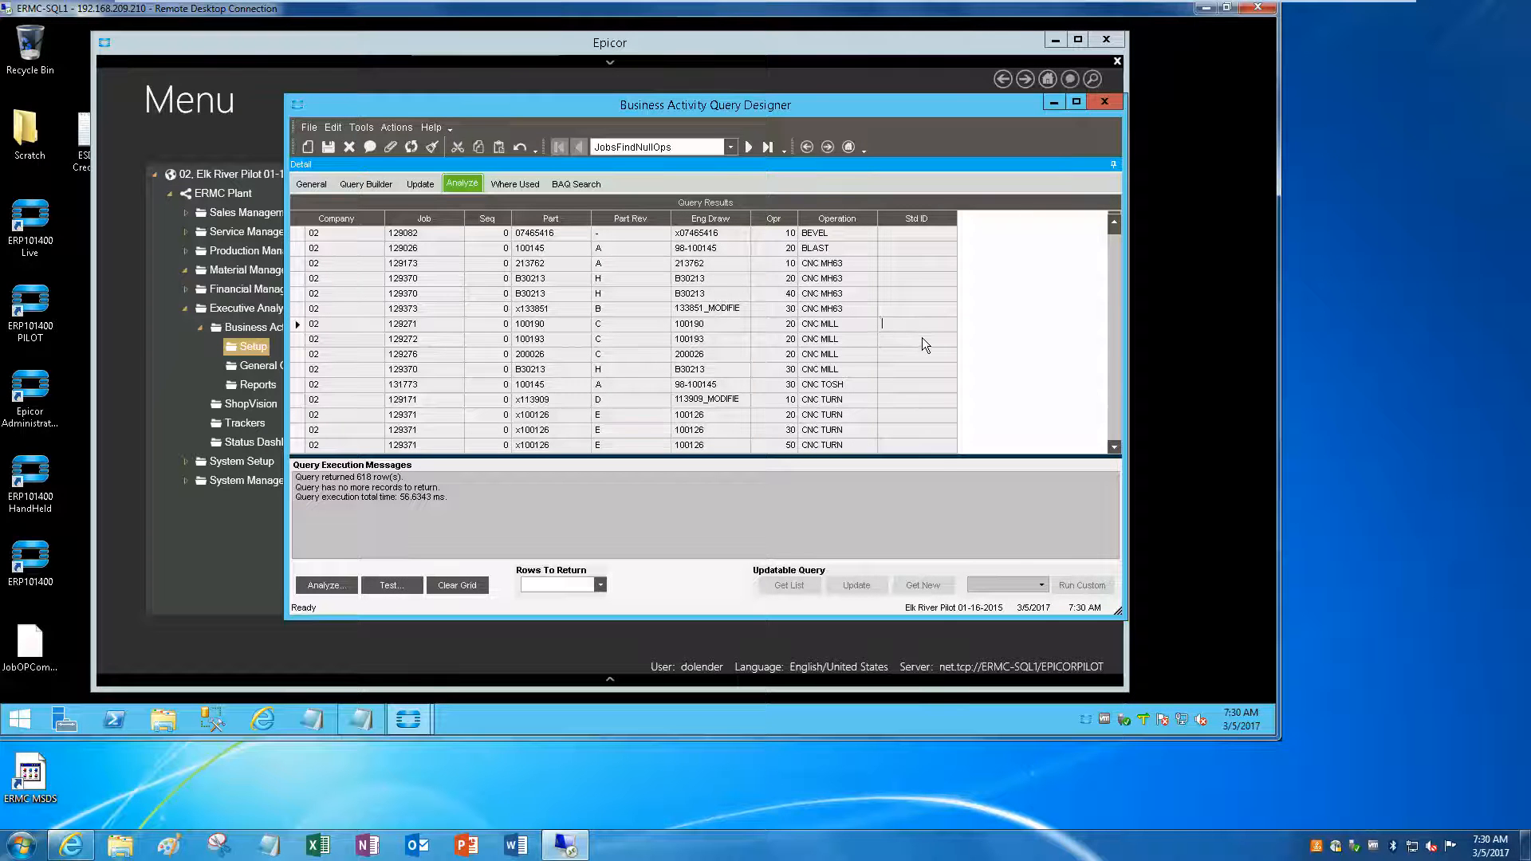
{"action": "scroll", "coordinate": [922, 345], "scroll_direction": "down", "scroll_amount": 3}
{"action": "scroll", "coordinate": [923, 344], "scroll_direction": "down", "scroll_amount": 3}
{"action": "scroll", "coordinate": [922, 344], "scroll_direction": "down", "scroll_amount": 3}
{"action": "scroll", "coordinate": [922, 345], "scroll_direction": "down", "scroll_amount": 3}
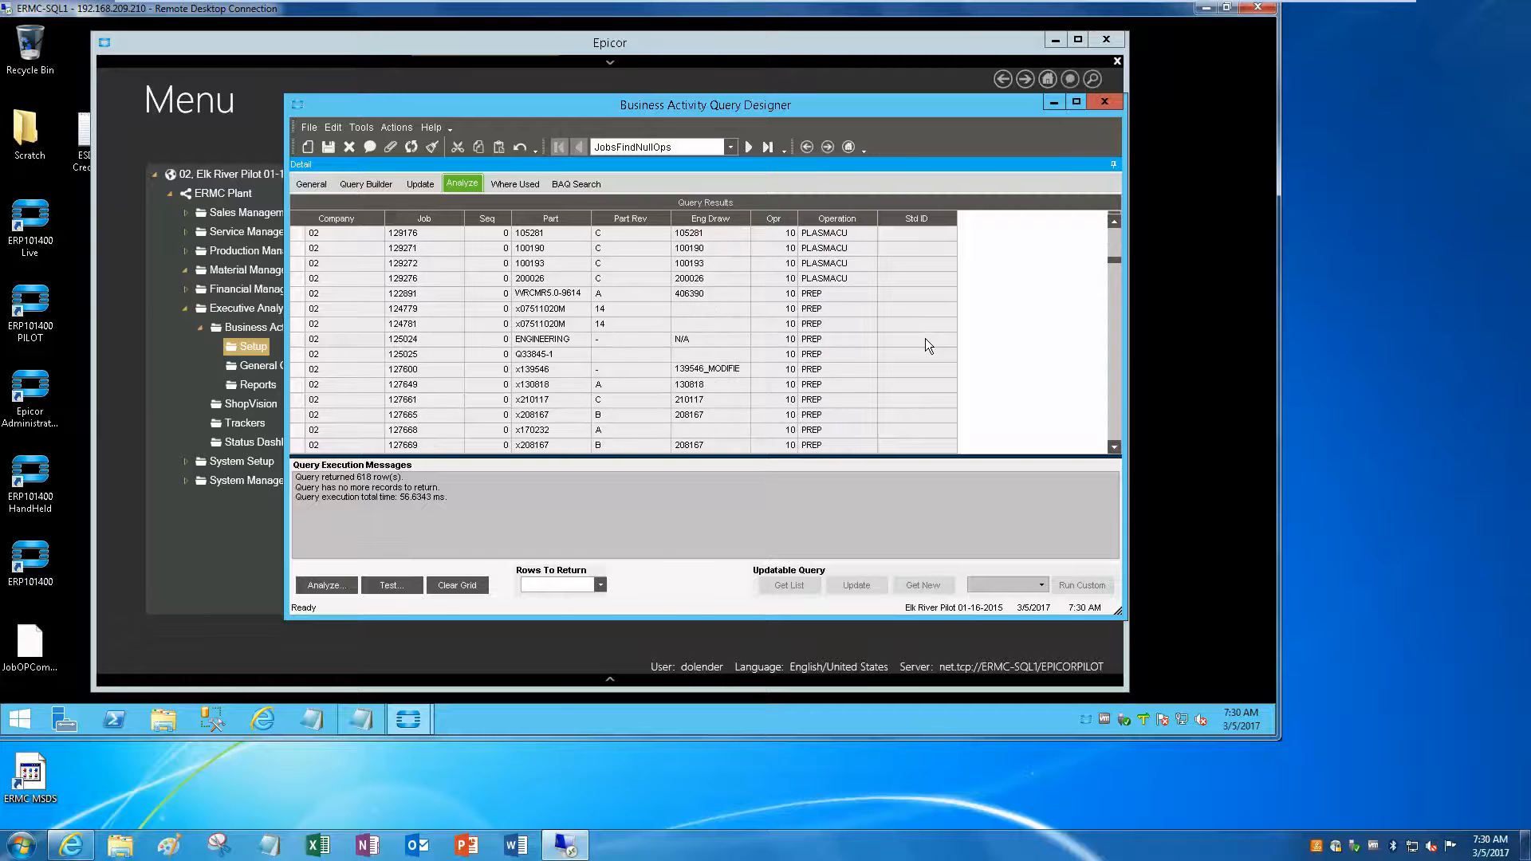
{"action": "scroll", "coordinate": [924, 338], "scroll_direction": "down", "scroll_amount": 3}
{"action": "scroll", "coordinate": [926, 339], "scroll_direction": "down", "scroll_amount": 3}
{"action": "scroll", "coordinate": [938, 338], "scroll_direction": "down", "scroll_amount": 3}
{"action": "scroll", "coordinate": [940, 338], "scroll_direction": "down", "scroll_amount": 3}
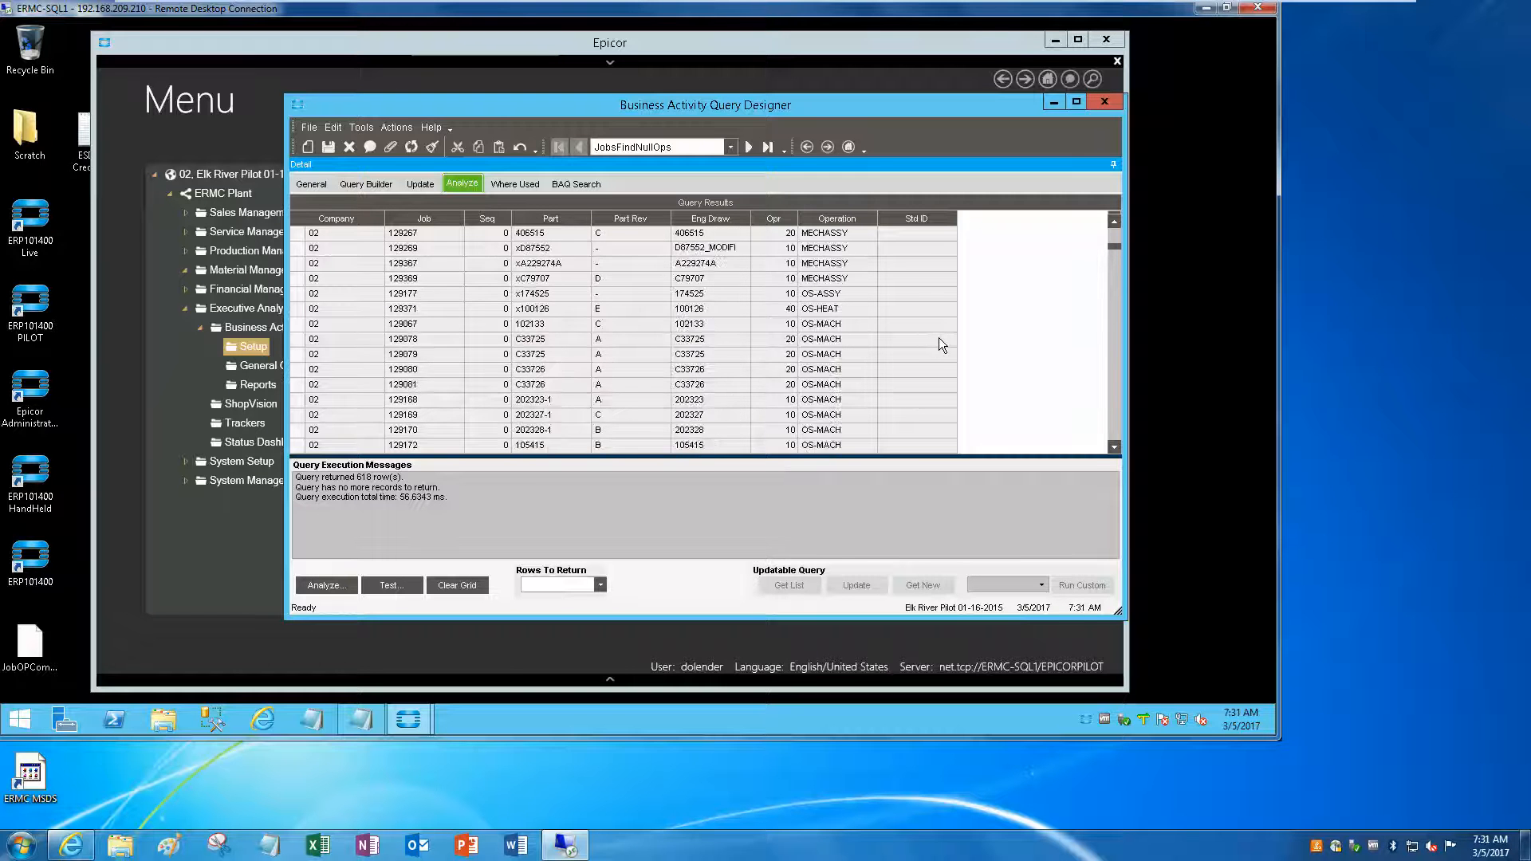
{"action": "scroll", "coordinate": [938, 337], "scroll_direction": "up", "scroll_amount": 5}
{"action": "scroll", "coordinate": [936, 338], "scroll_direction": "up", "scroll_amount": 5}
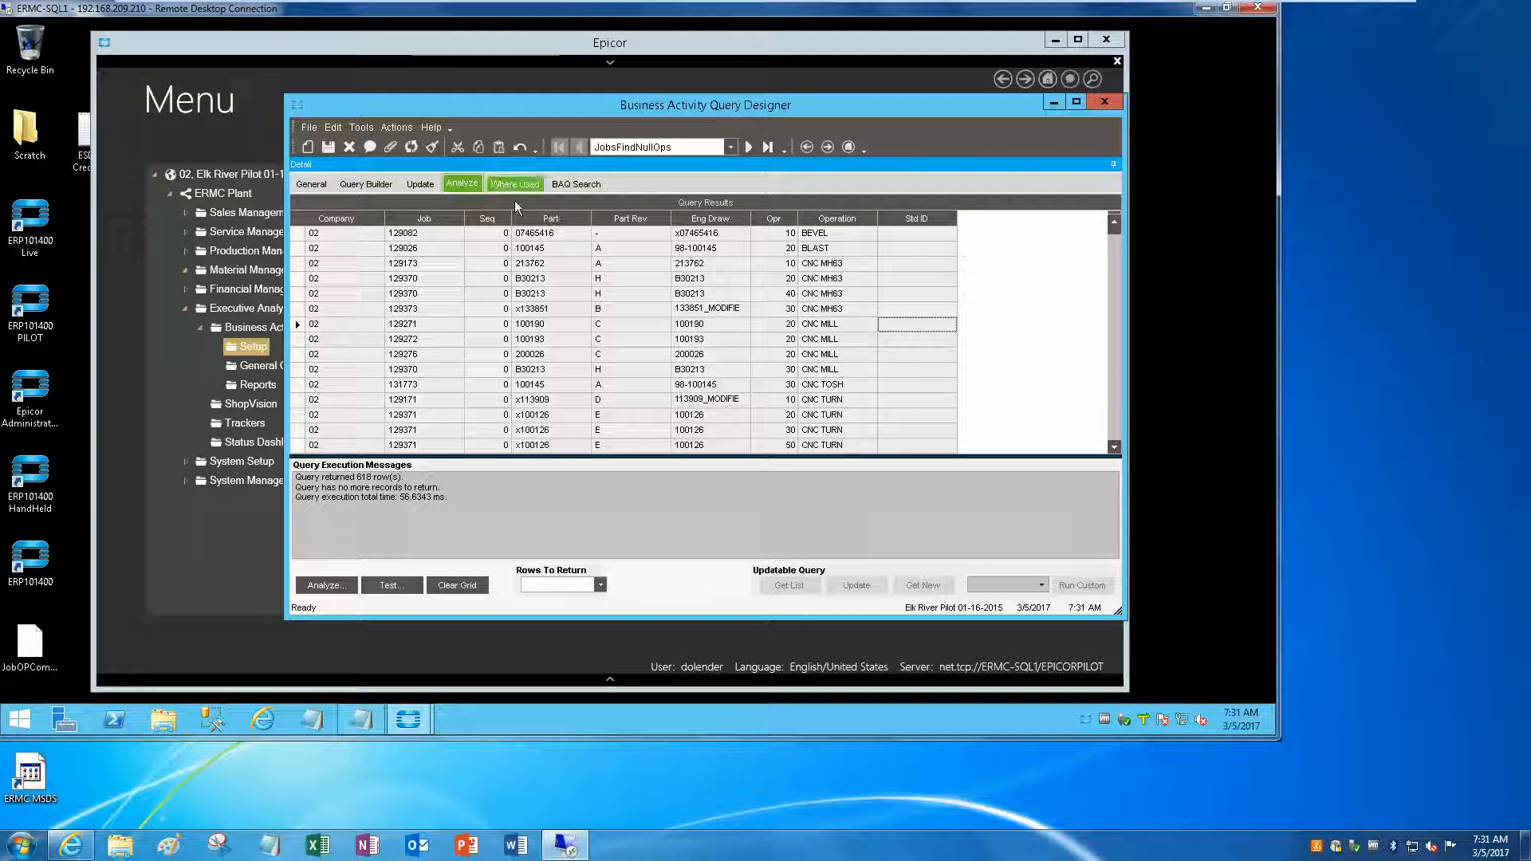
{"action": "left_click", "coordinate": [370, 185]}
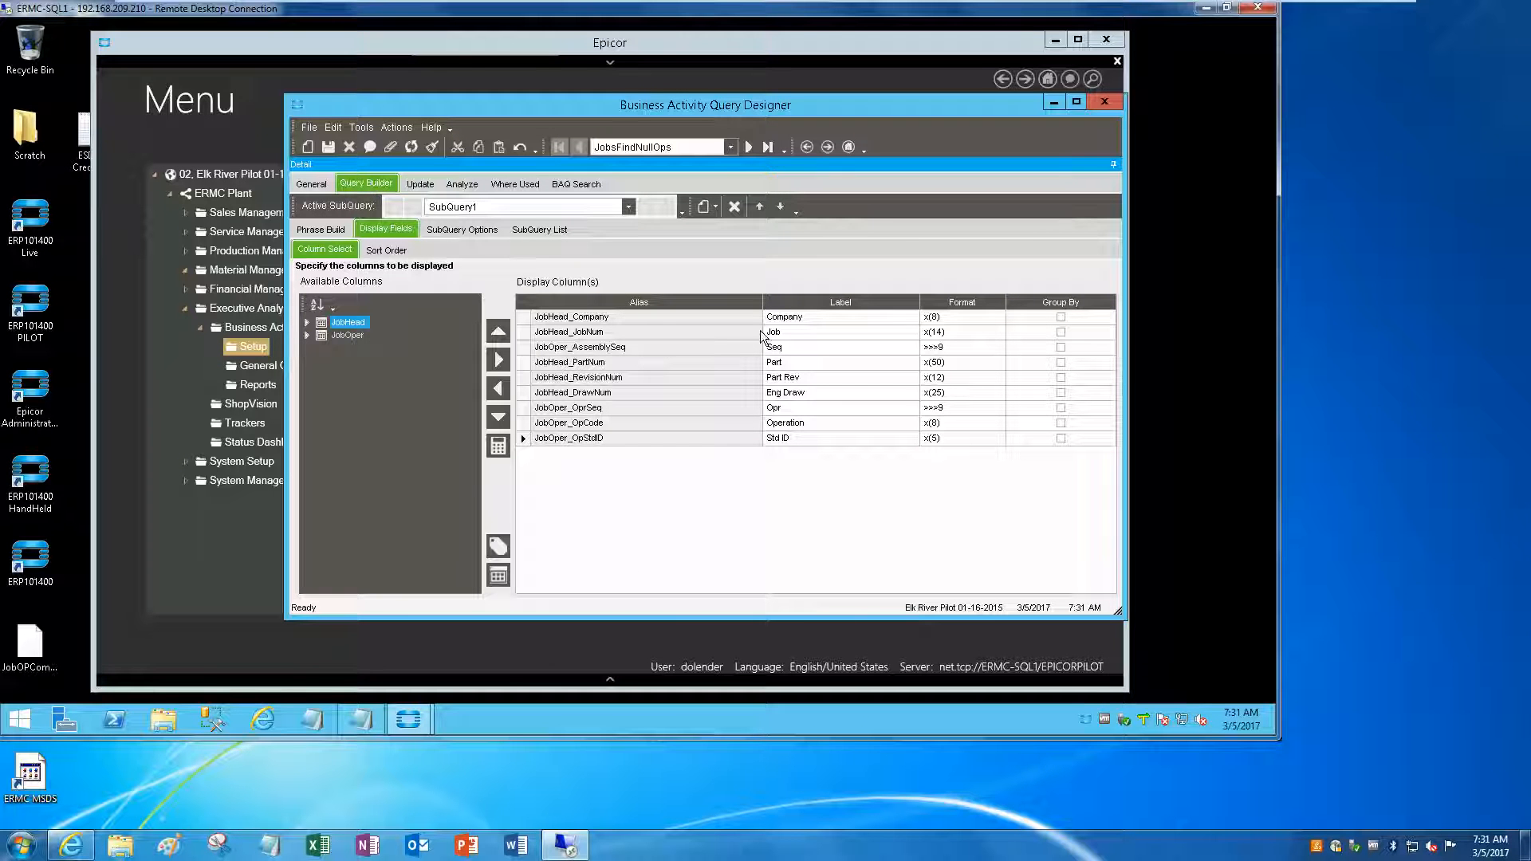
Add a new row in SubQuery1's SubQuery Criteria in Phrase Build.
{"action": "left_click", "coordinate": [461, 228]}
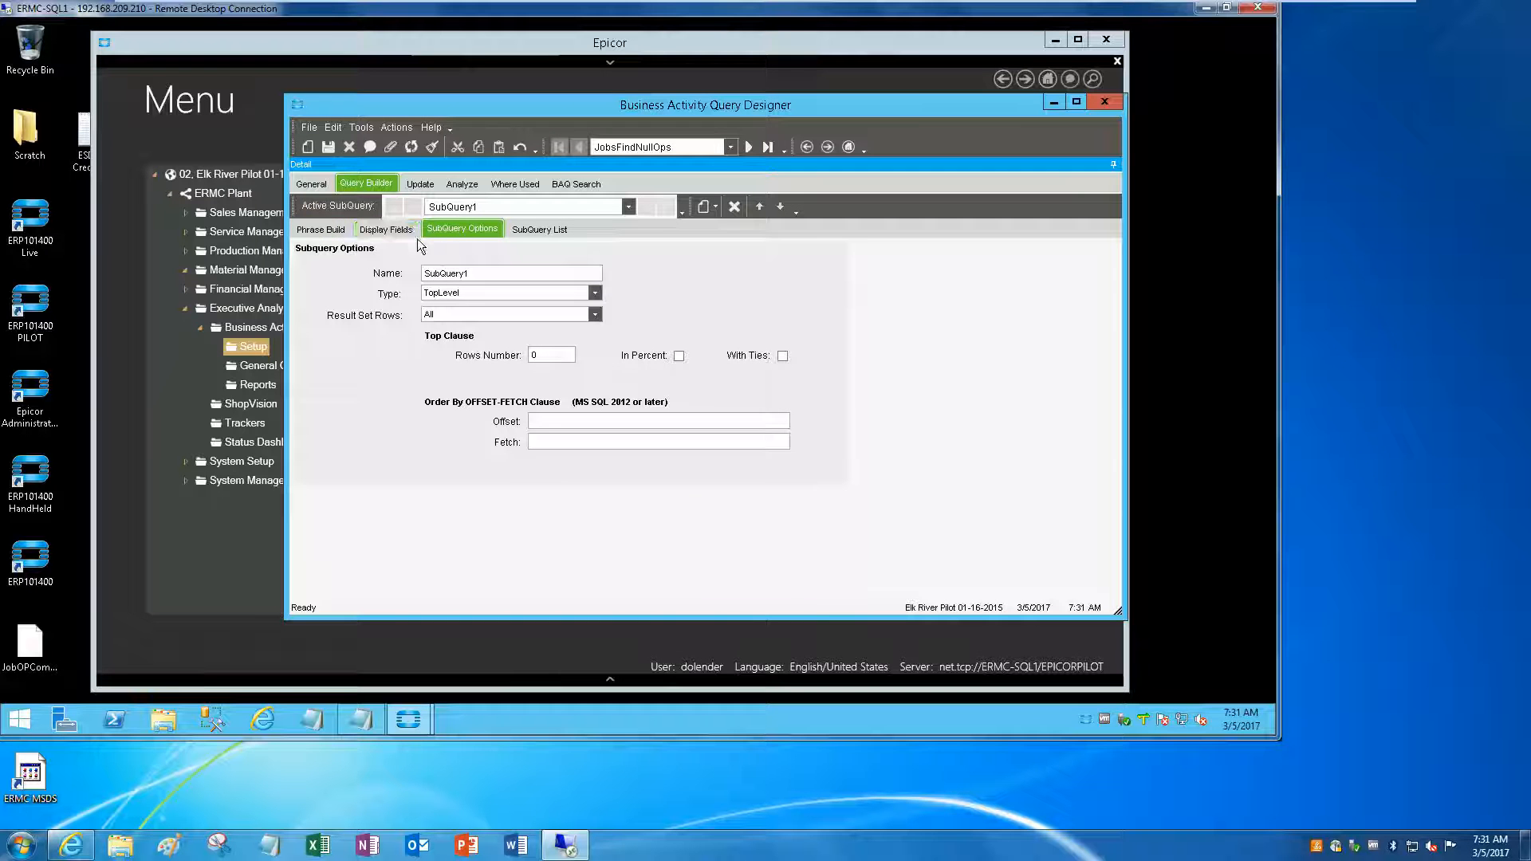
{"action": "left_click", "coordinate": [321, 229]}
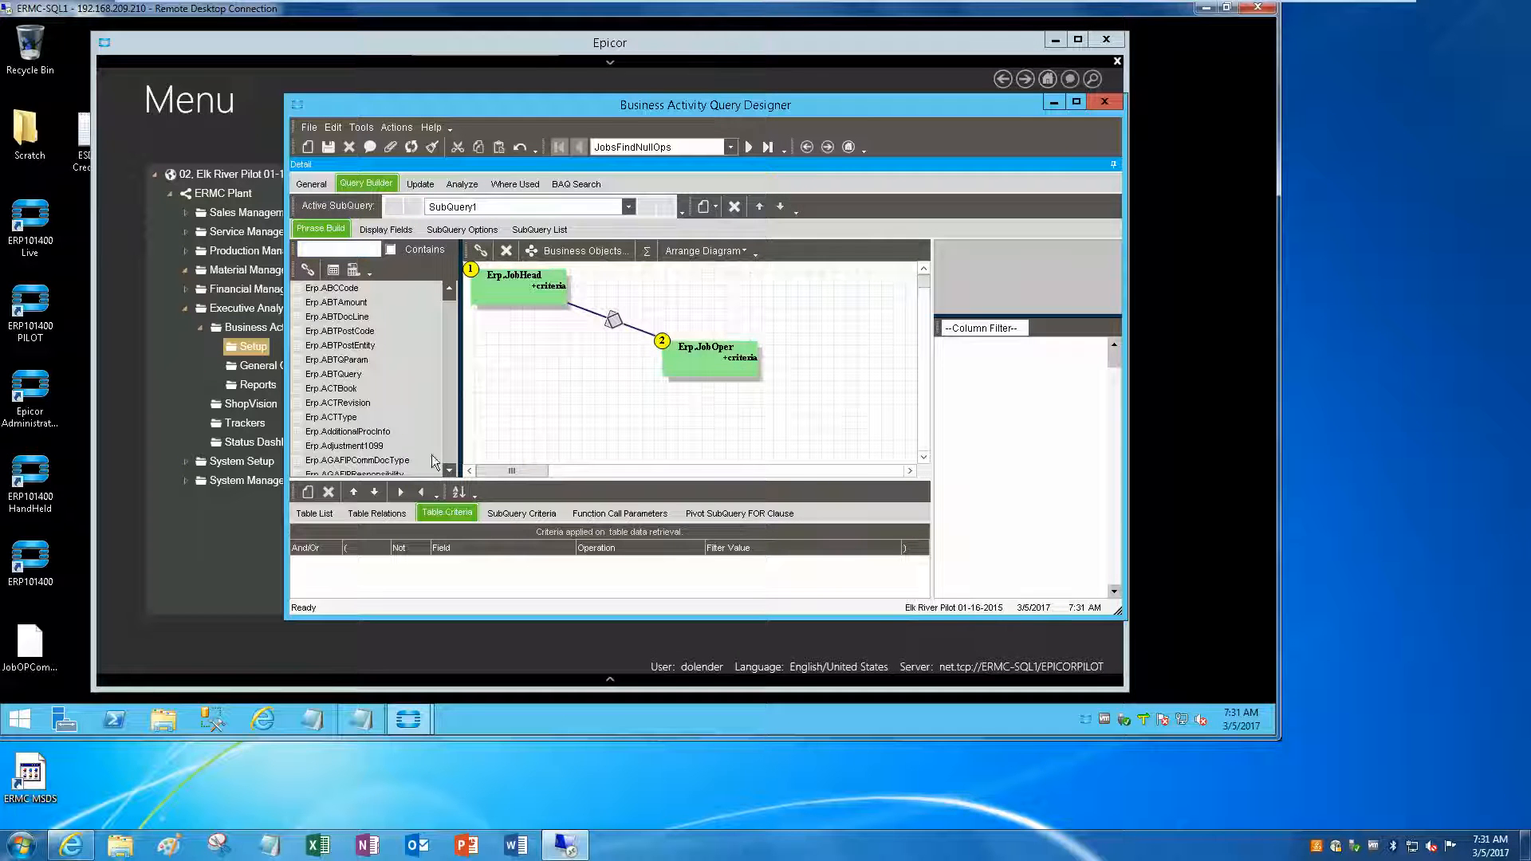
{"action": "left_click", "coordinate": [509, 514]}
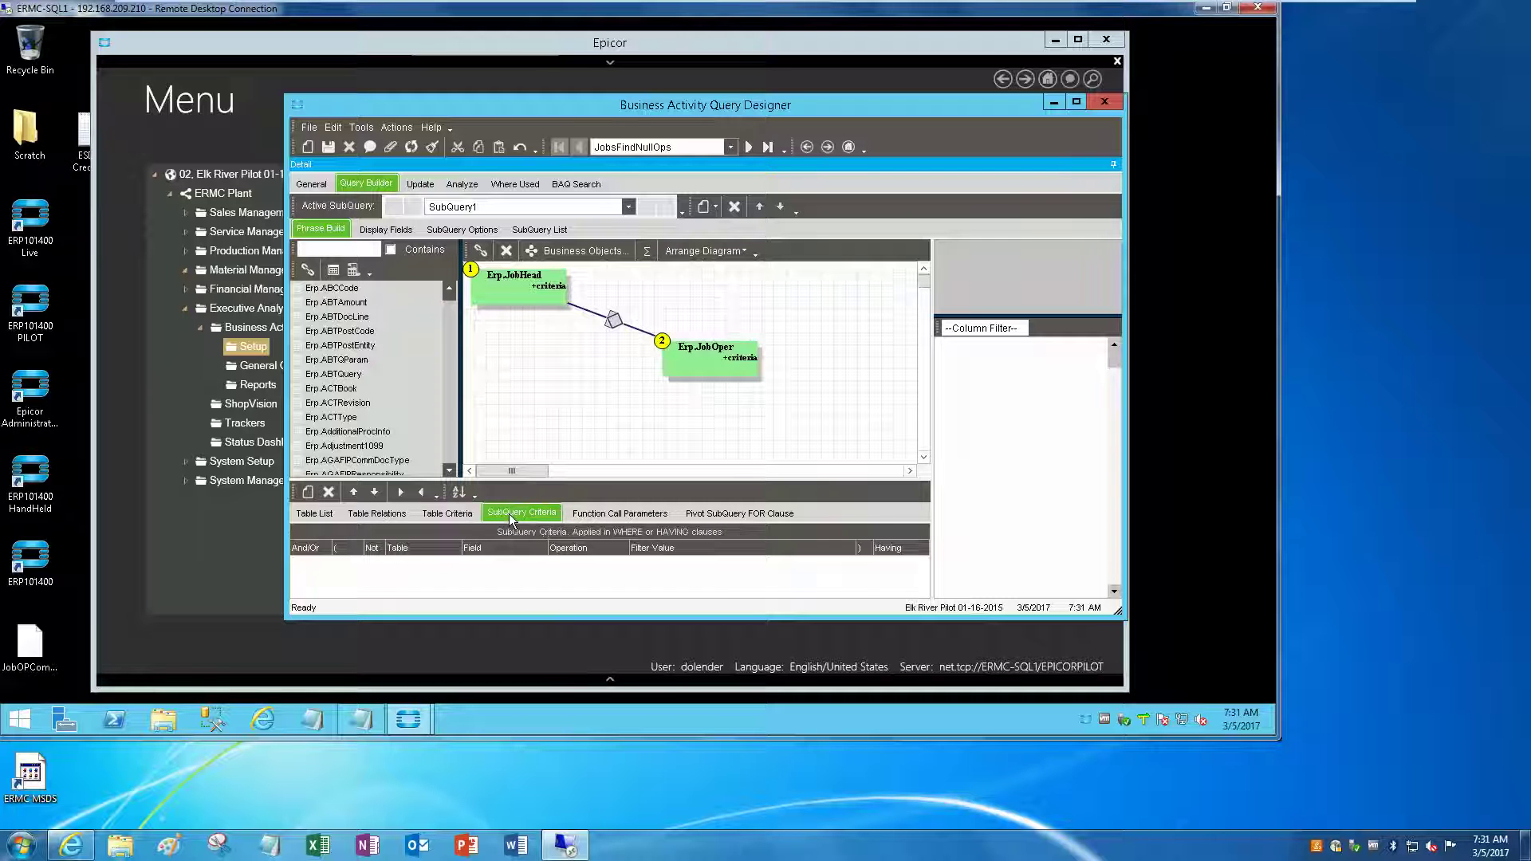
{"action": "left_click", "coordinate": [309, 493]}
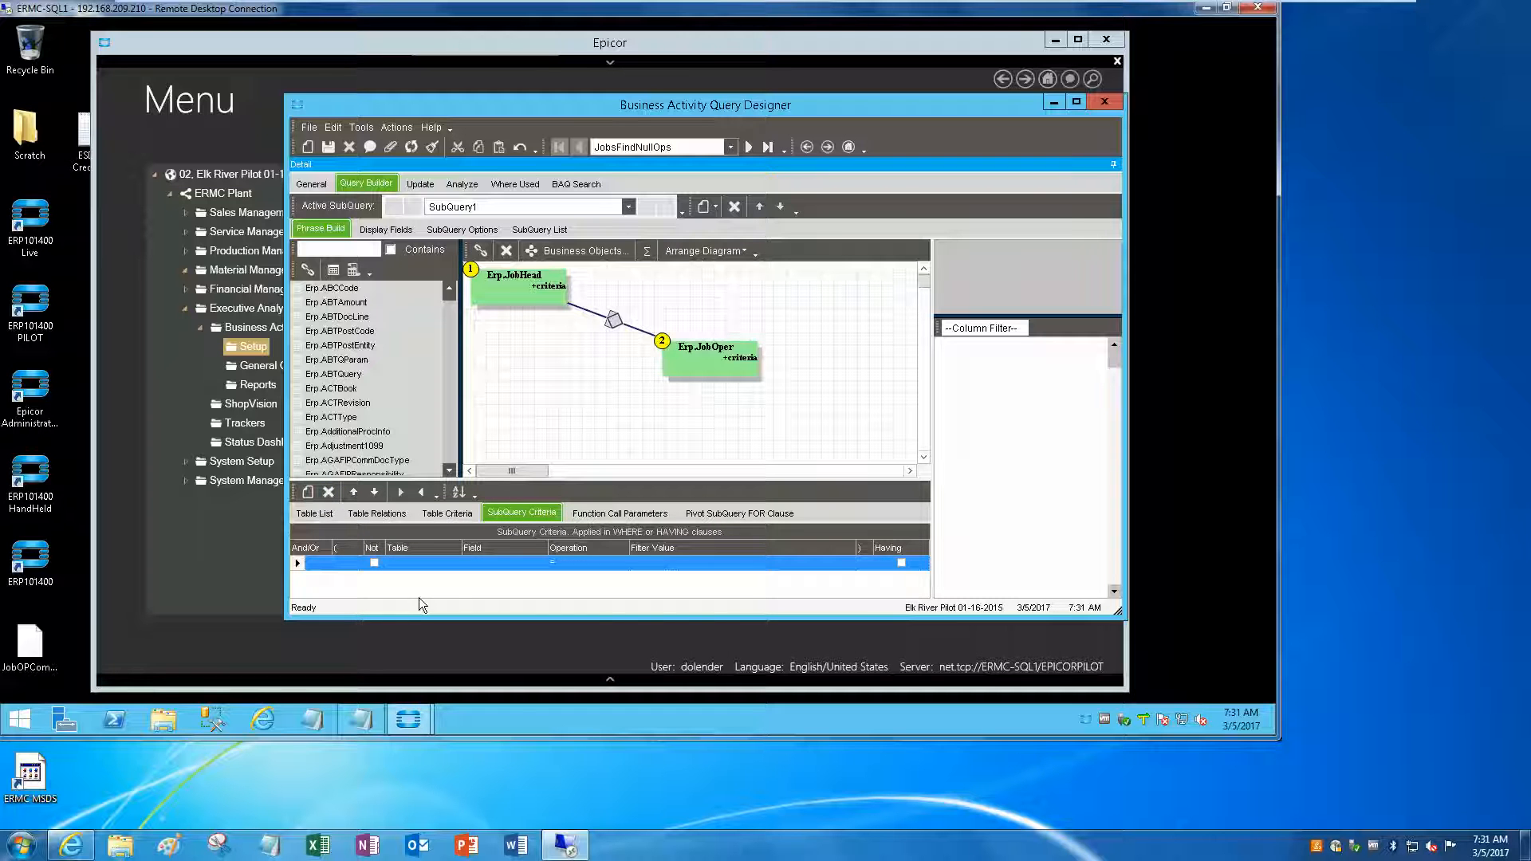
{"action": "left_click", "coordinate": [515, 287]}
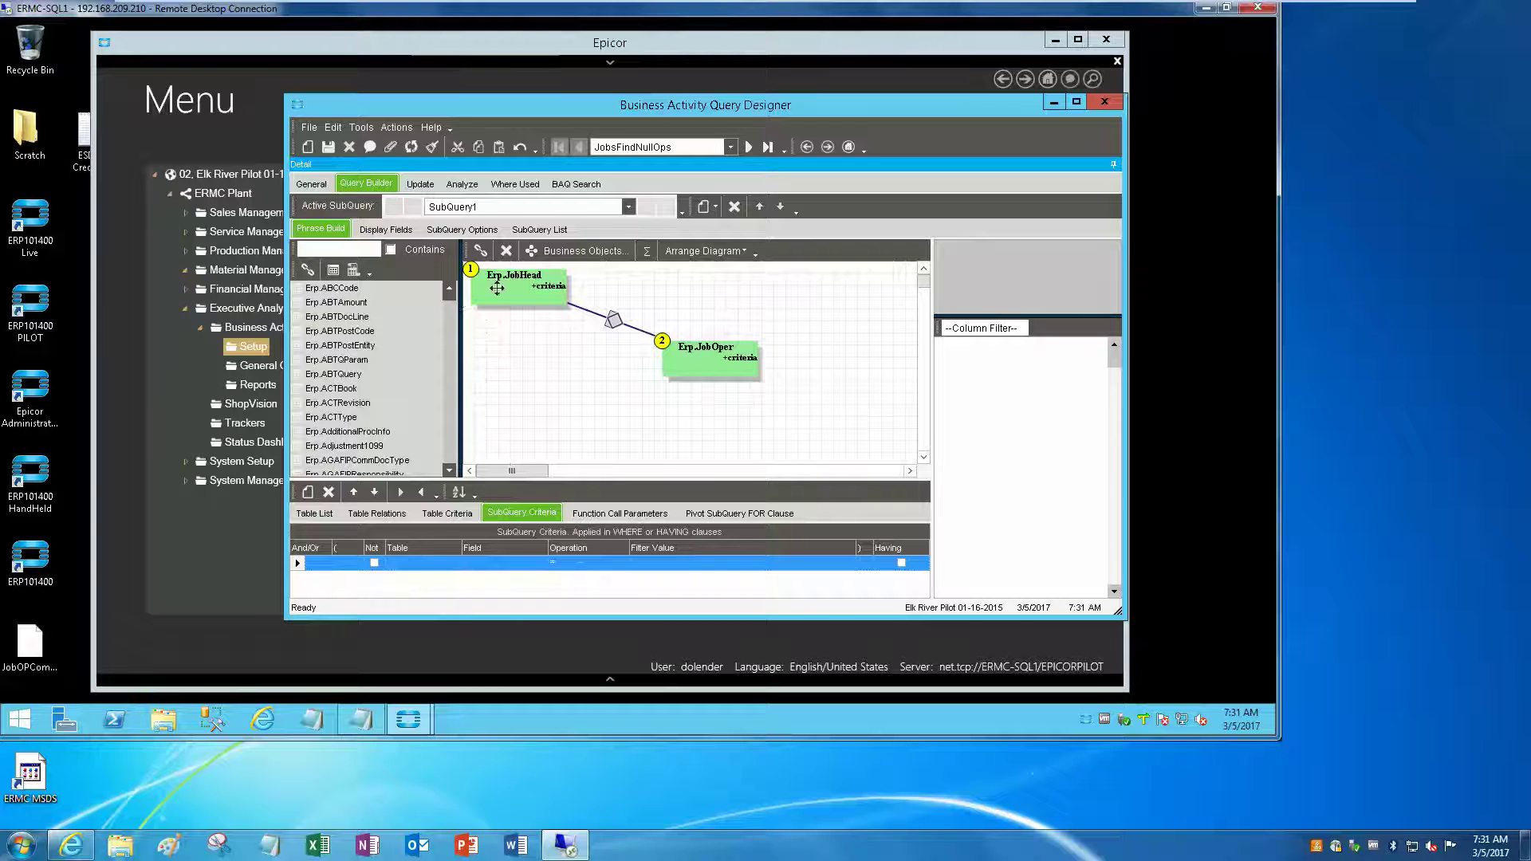
{"action": "left_click", "coordinate": [514, 515]}
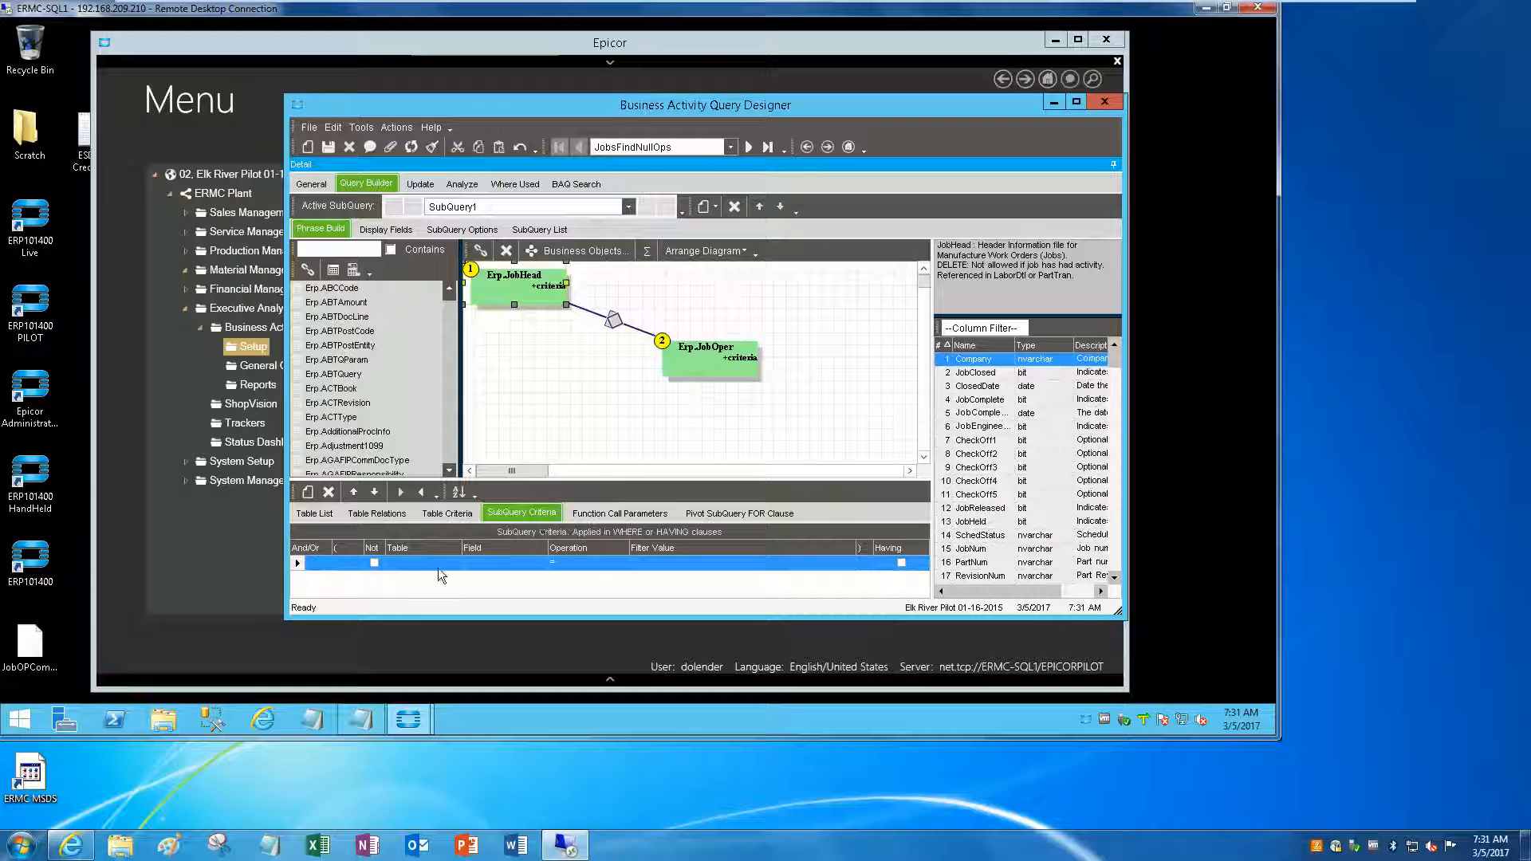
Set the criterion to Table JobOper, Field JobNum, Operation ISNULL, and save the query.
{"action": "left_click", "coordinate": [321, 564]}
{"action": "left_click", "coordinate": [454, 561]}
{"action": "left_click", "coordinate": [541, 562]}
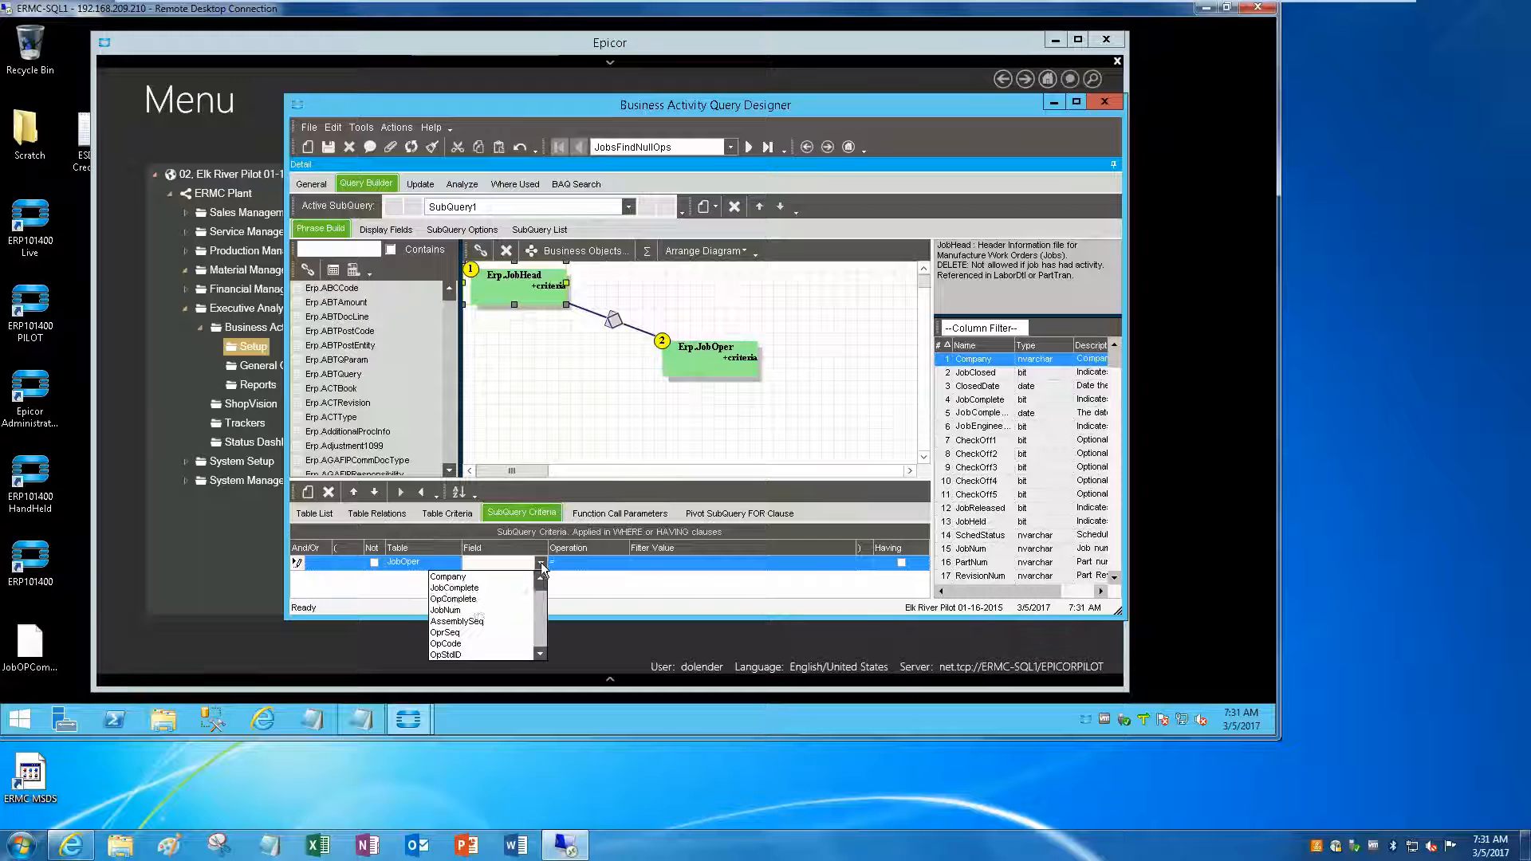
{"action": "left_click", "coordinate": [475, 610]}
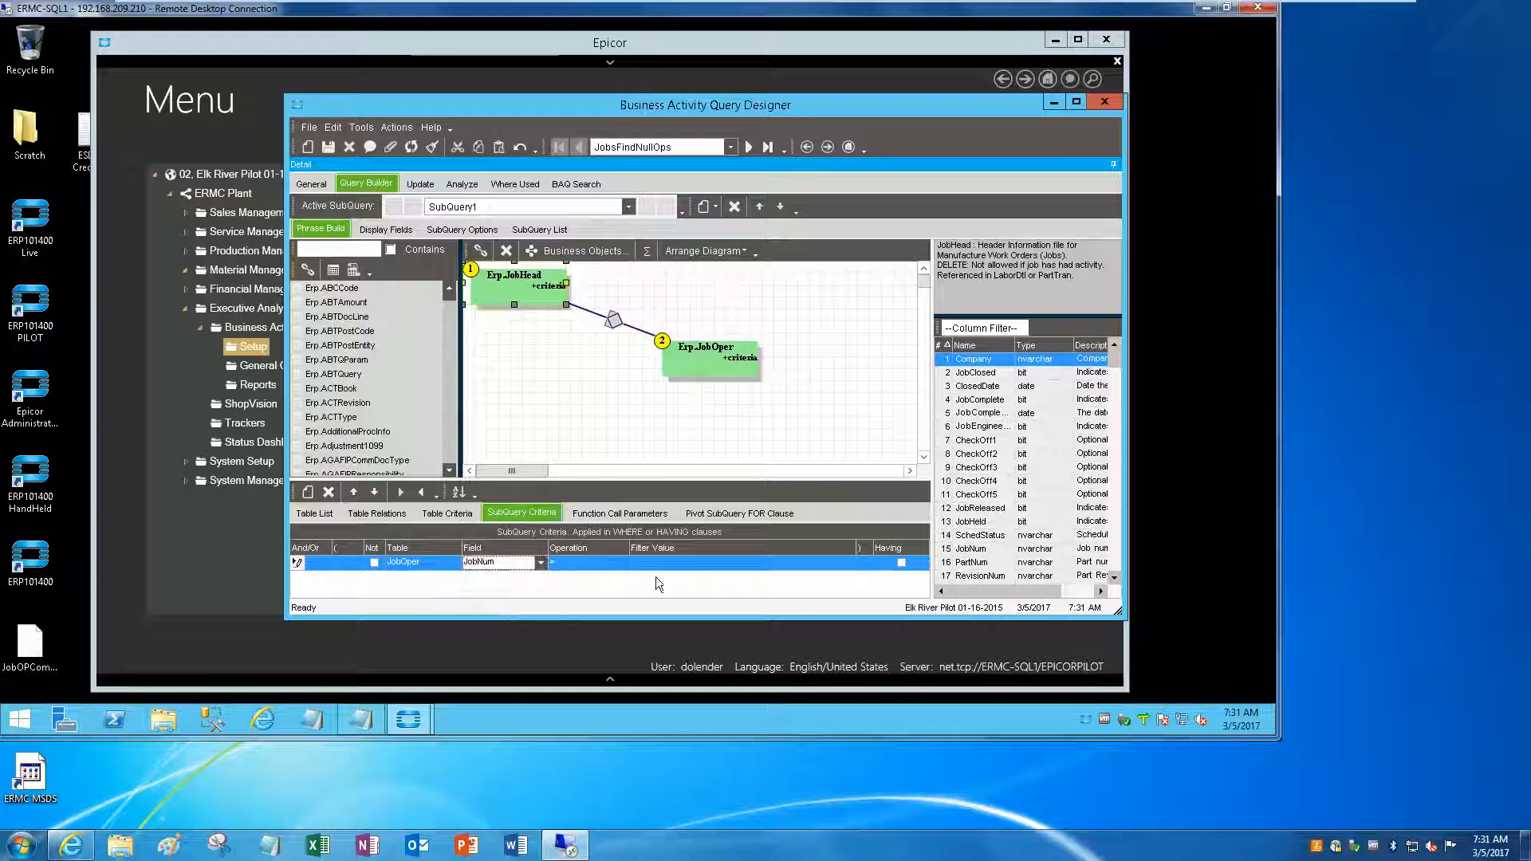
{"action": "left_click", "coordinate": [713, 564]}
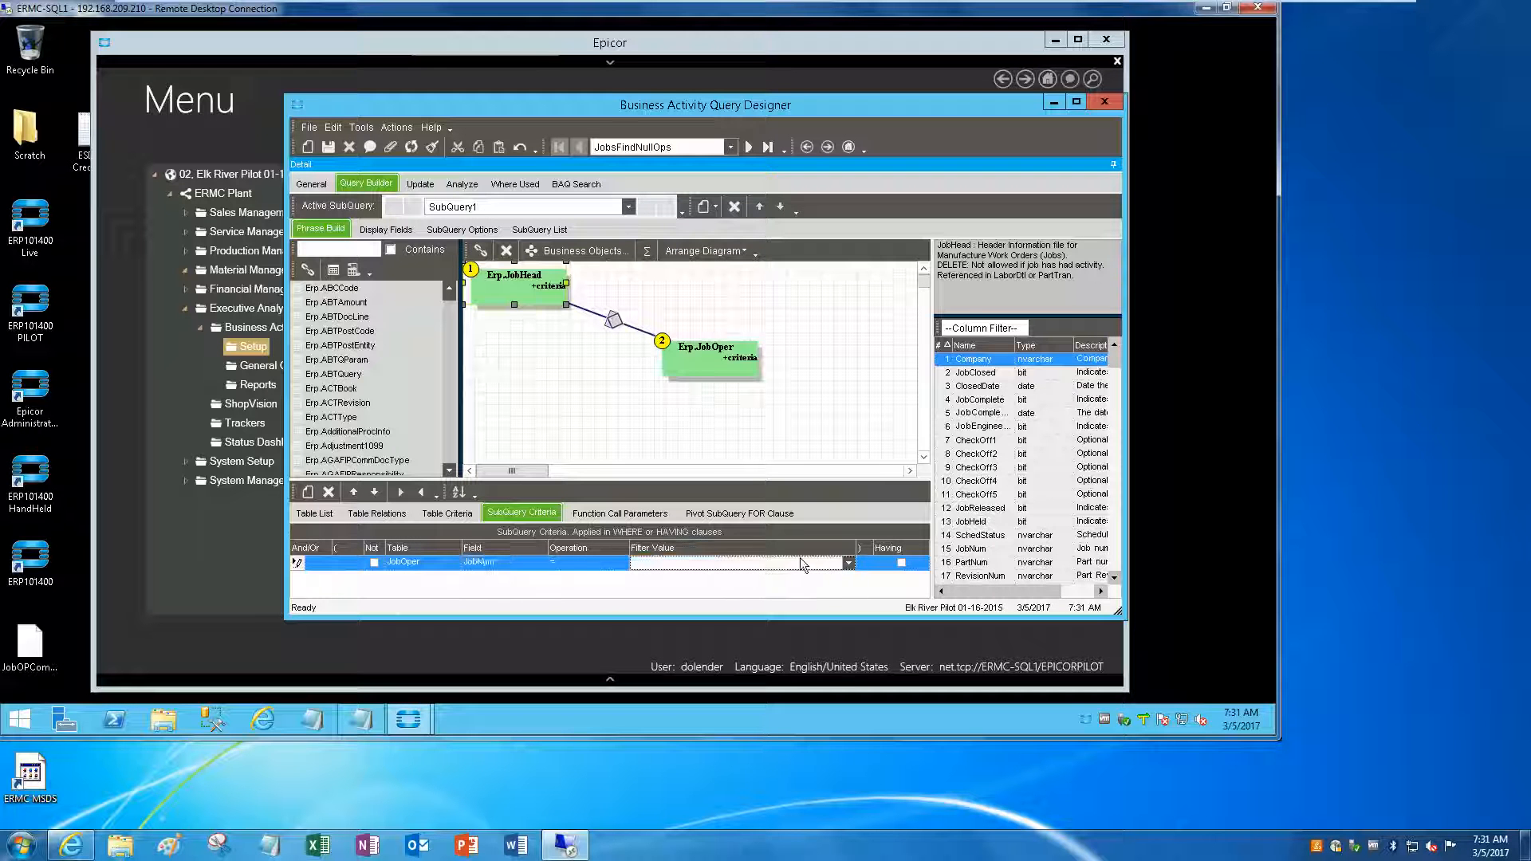
{"action": "left_click", "coordinate": [616, 562]}
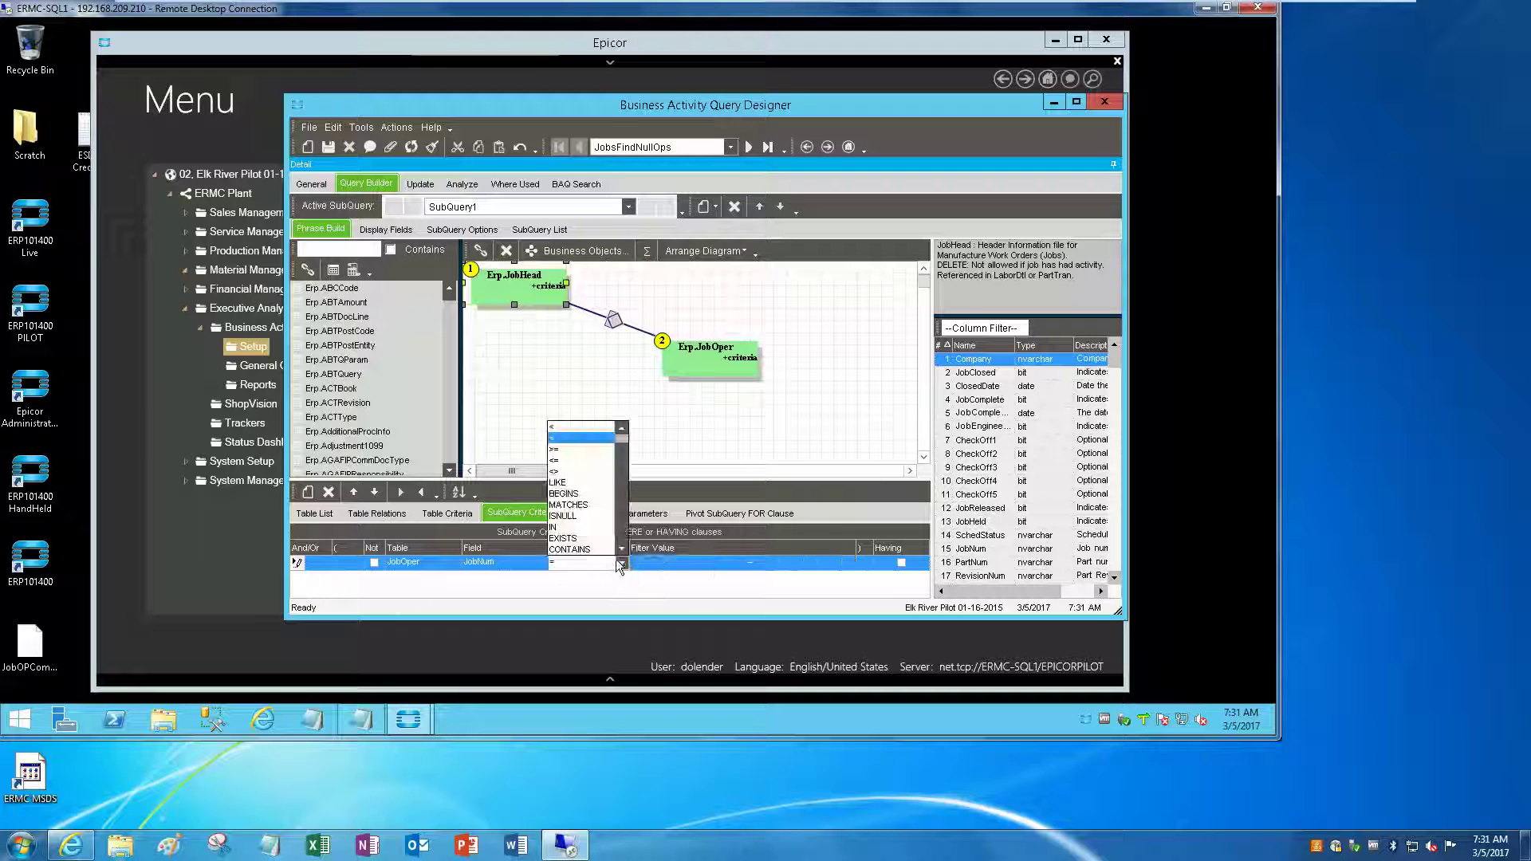
{"action": "left_click", "coordinate": [576, 517]}
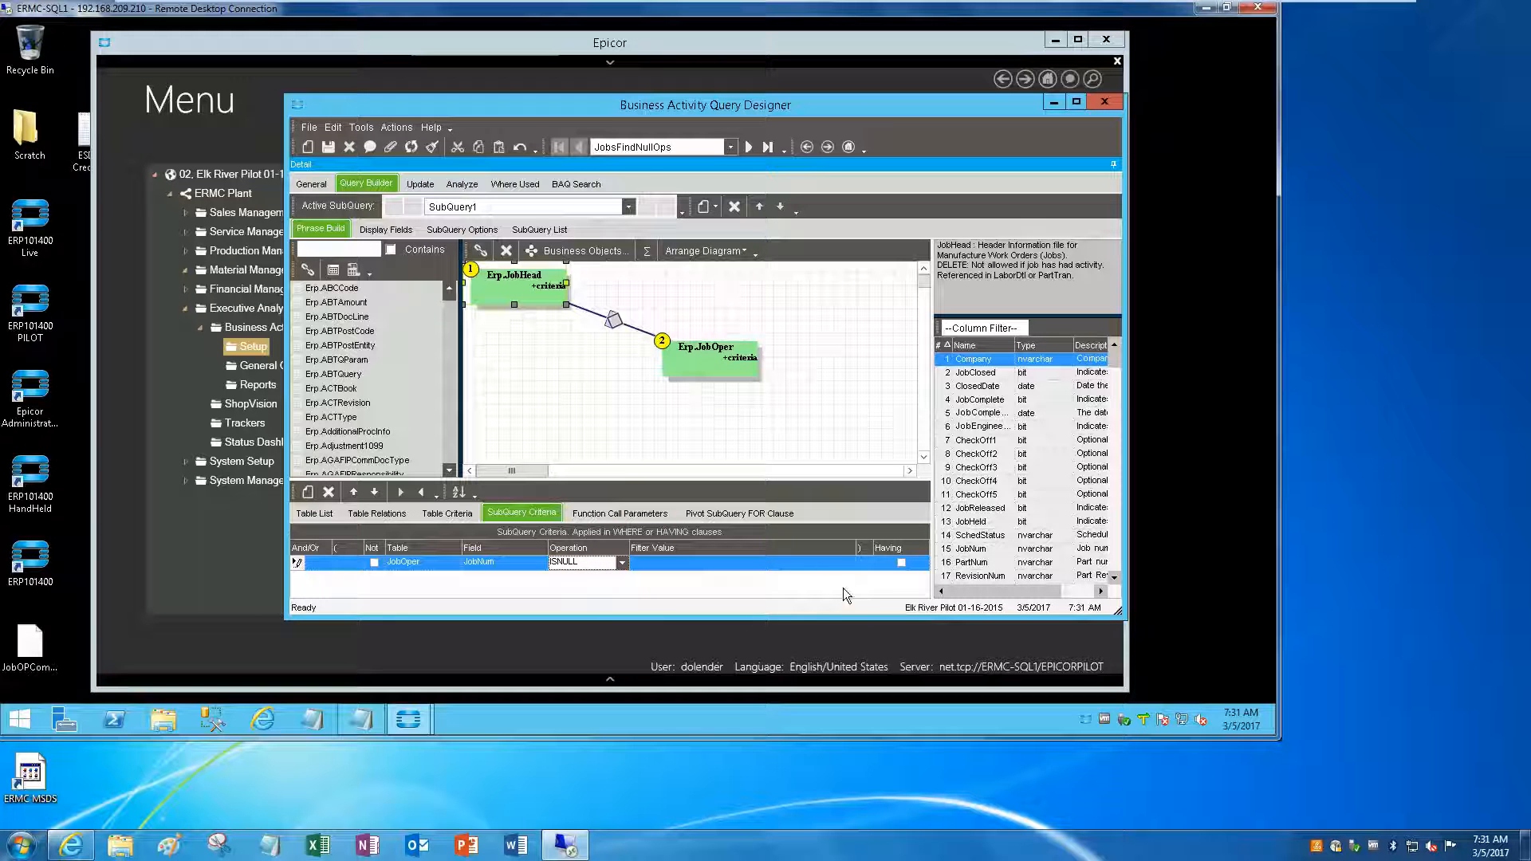
{"action": "left_click", "coordinate": [757, 562]}
{"action": "left_click", "coordinate": [329, 146]}
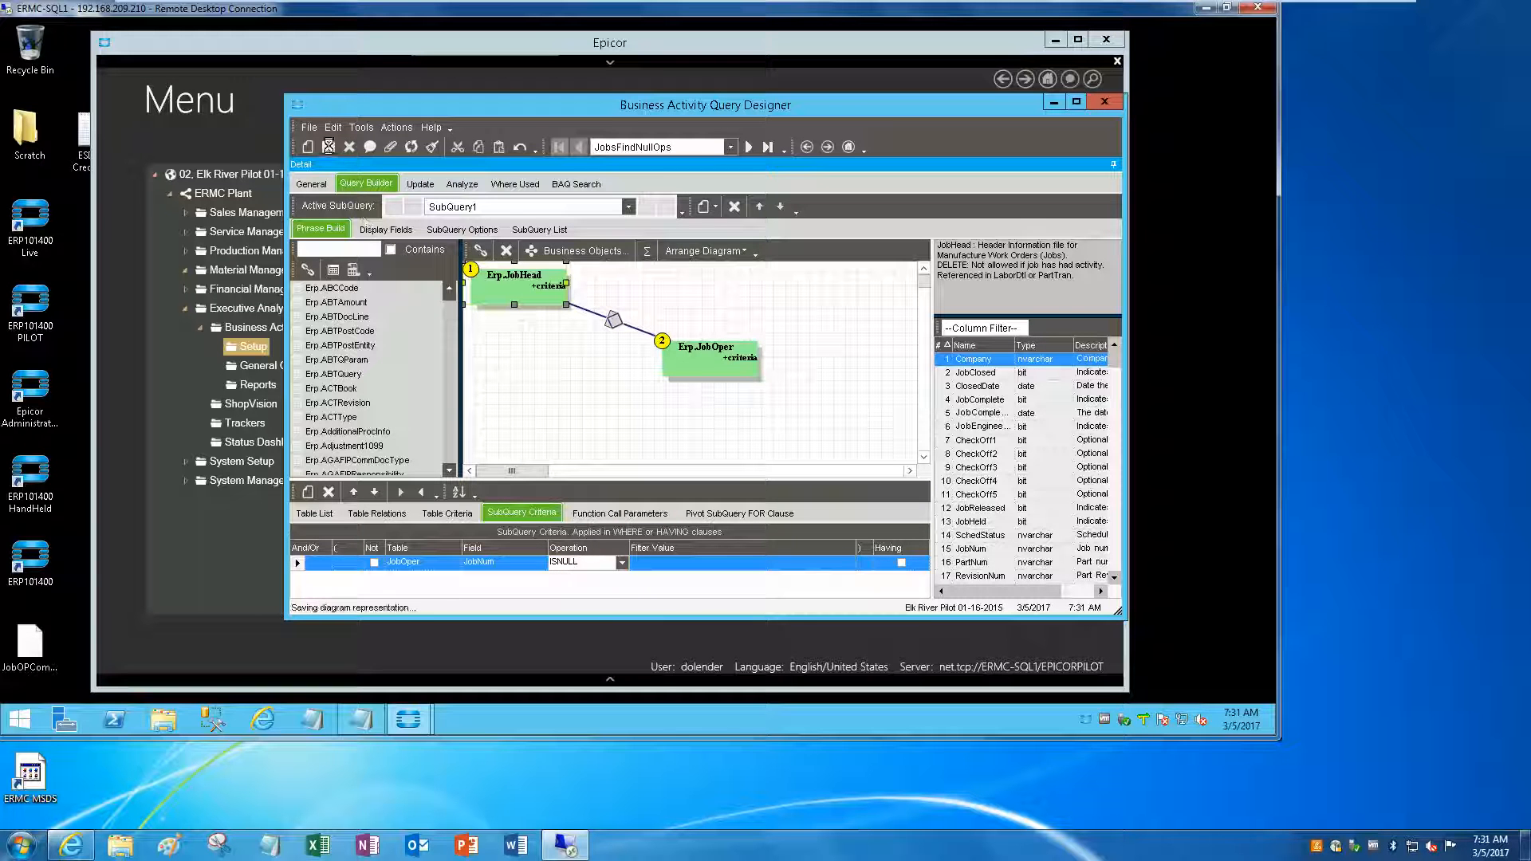
Check syntax and run the query, returning 12 jobs with no operations.
{"action": "left_click", "coordinate": [462, 184]}
{"action": "left_click", "coordinate": [325, 584]}
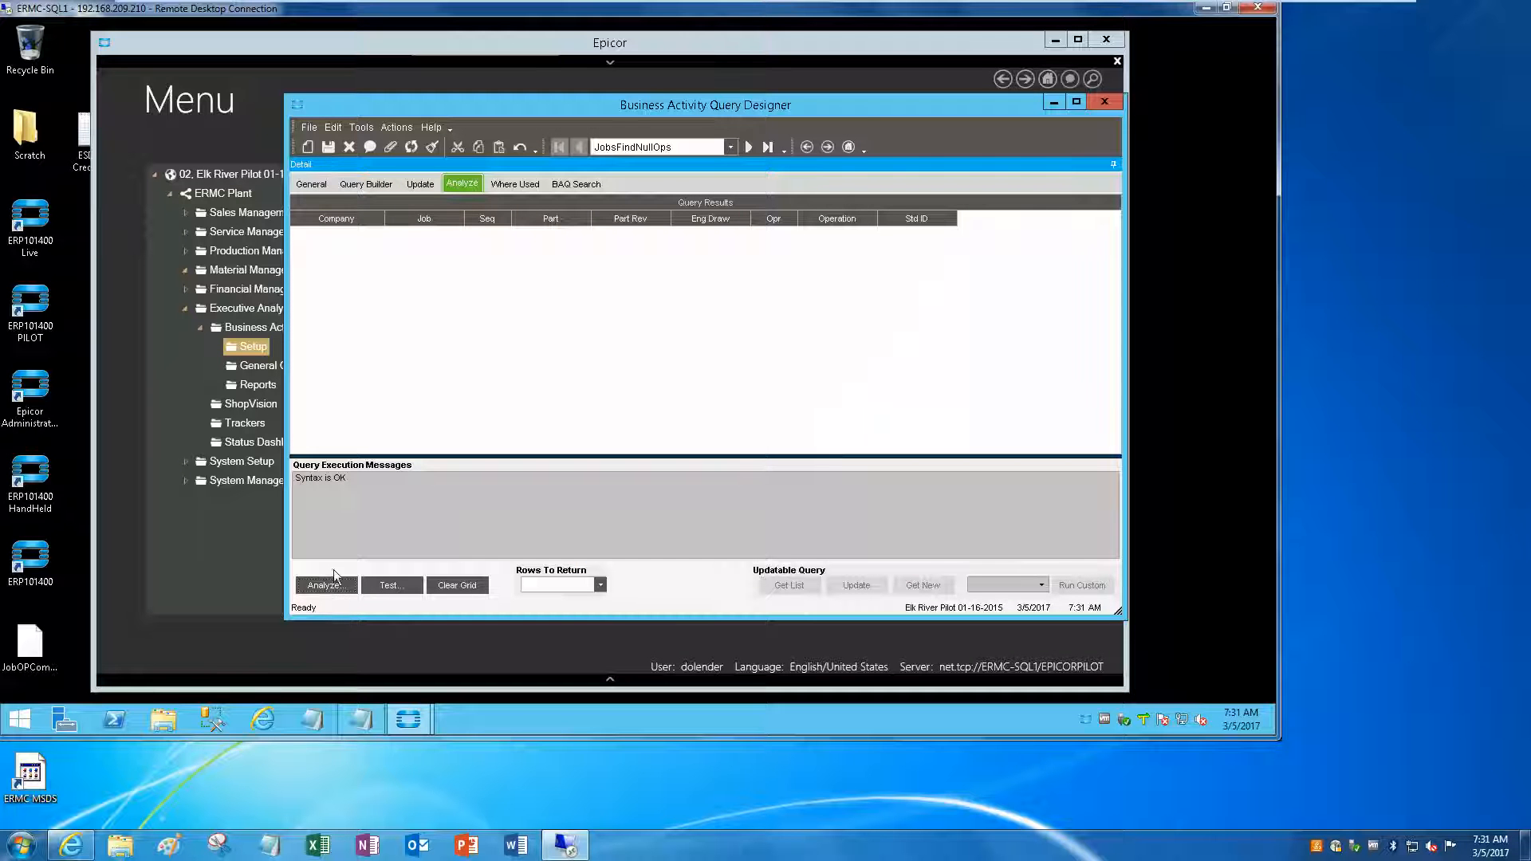
{"action": "left_click", "coordinate": [391, 585]}
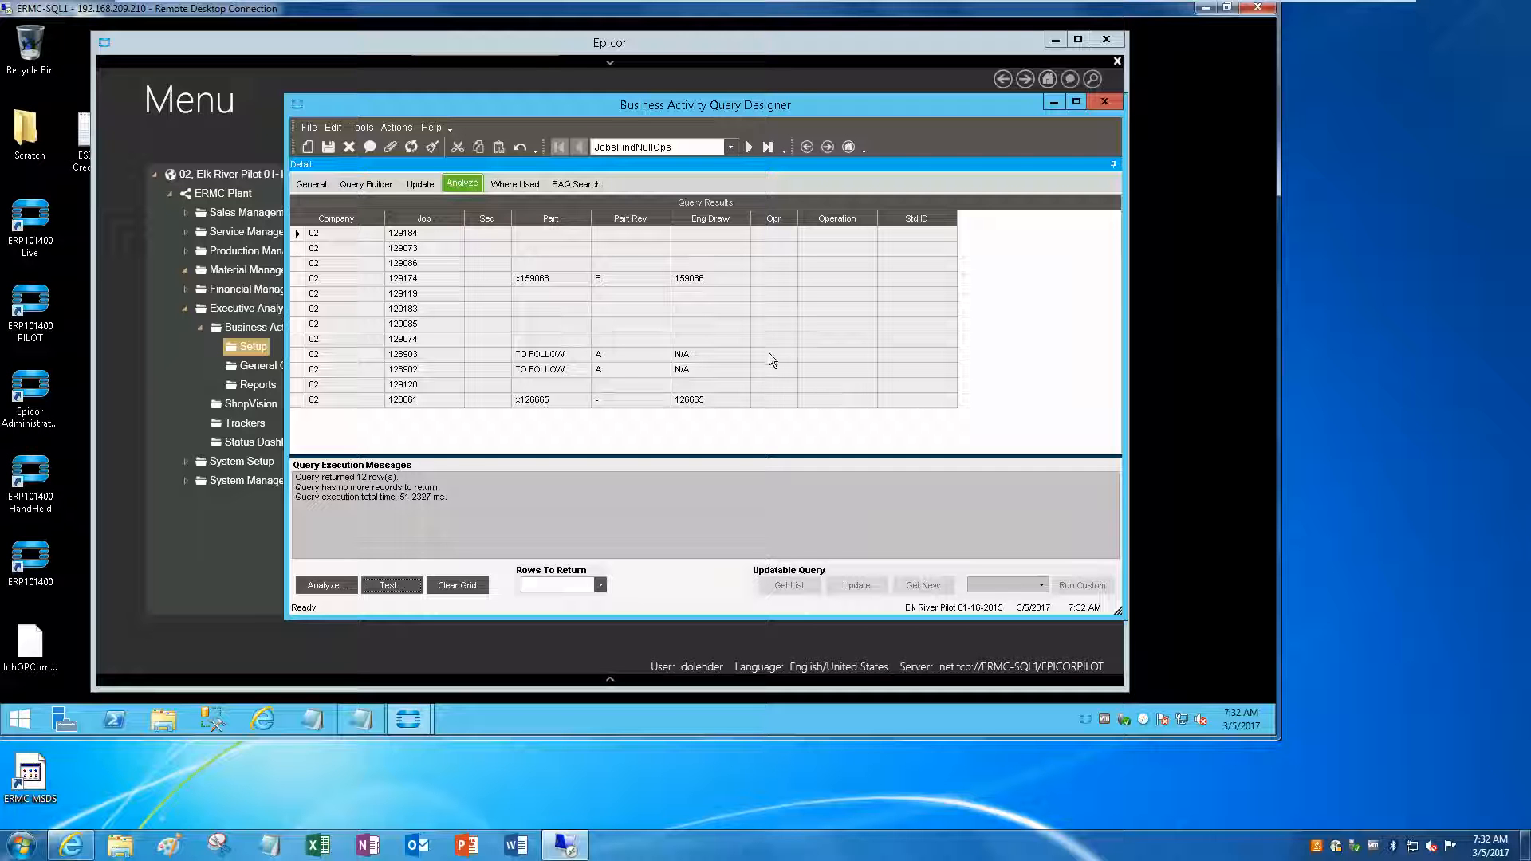
{"action": "left_click", "coordinate": [365, 185]}
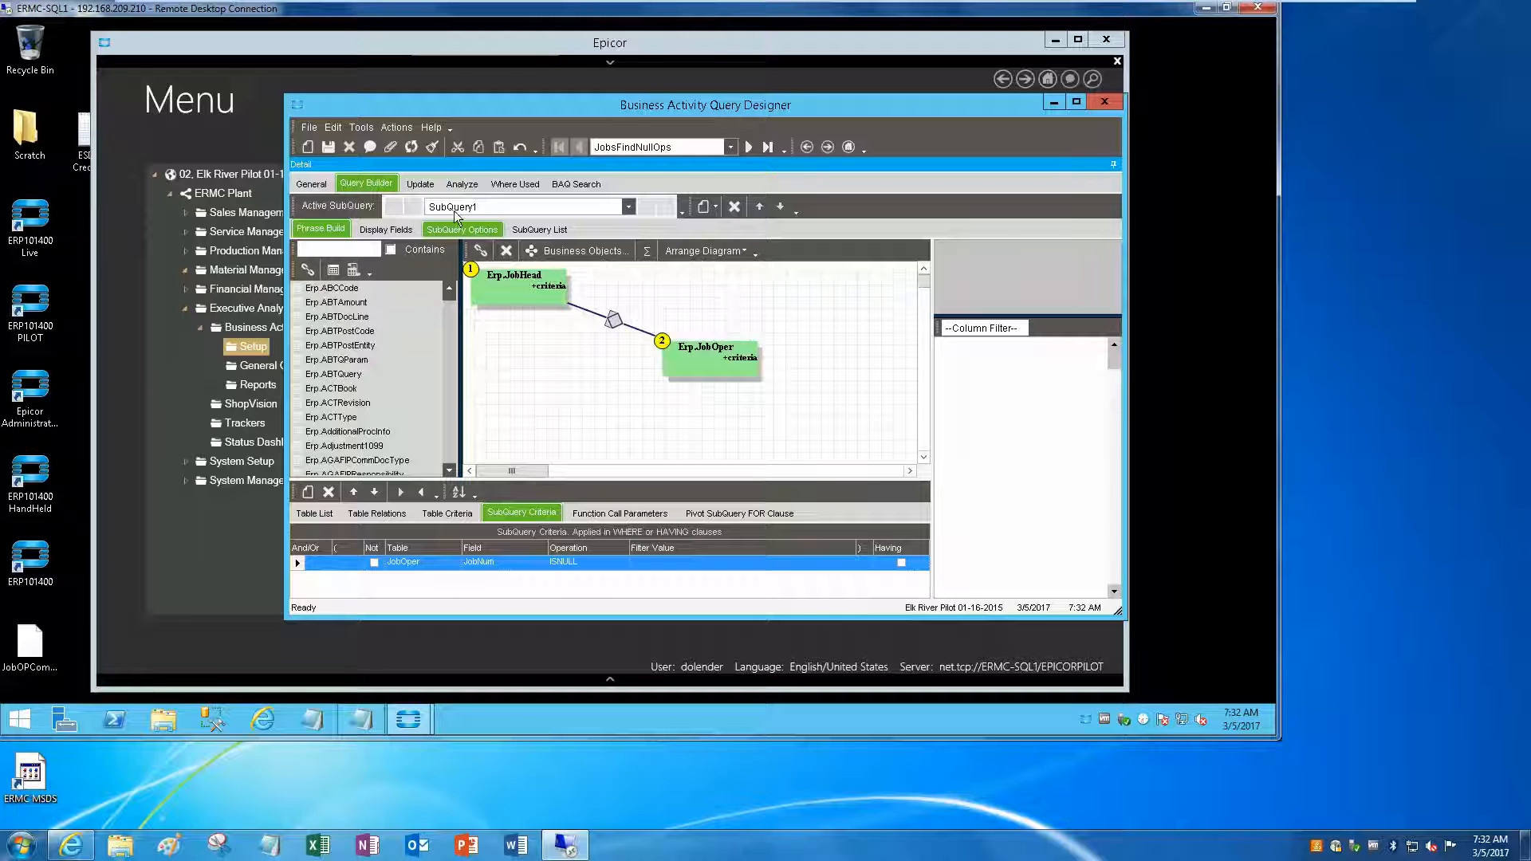
{"action": "left_click", "coordinate": [462, 184]}
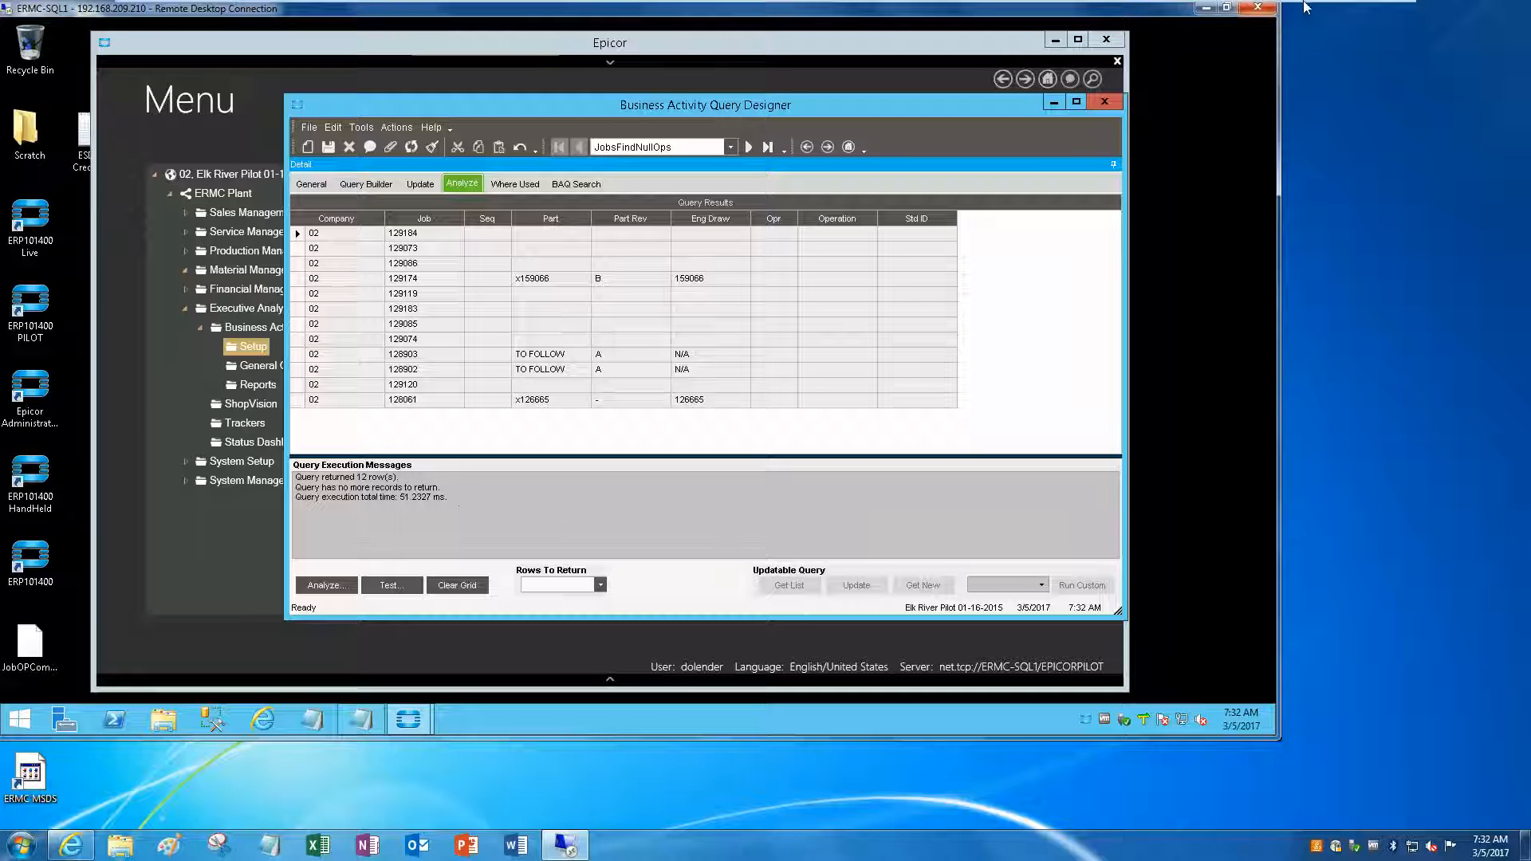
Minimize the Remote Desktop window to show the local desktop.
{"action": "left_click", "coordinate": [1362, 9]}
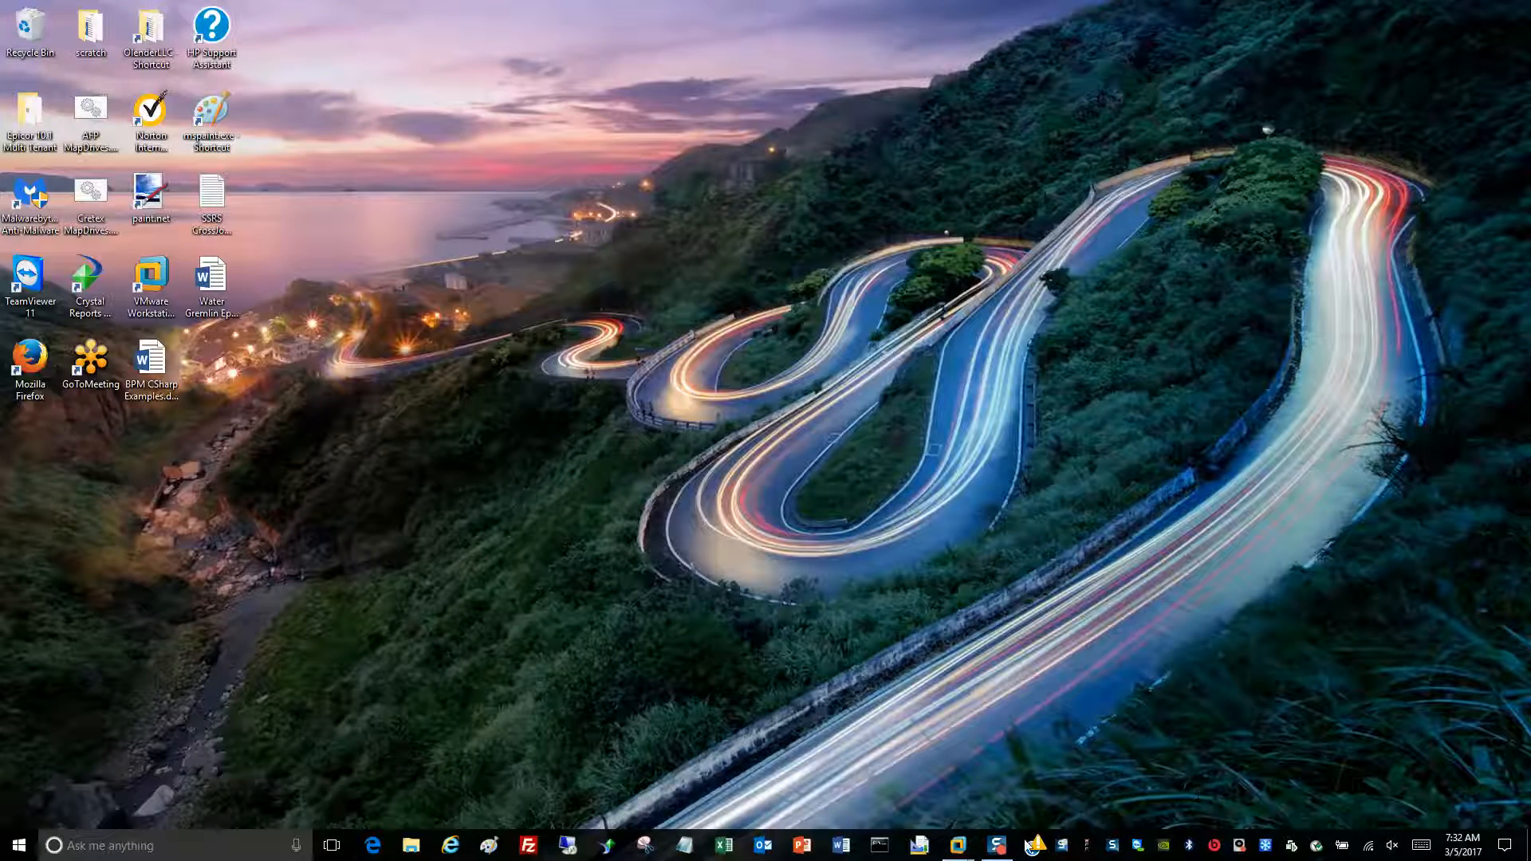